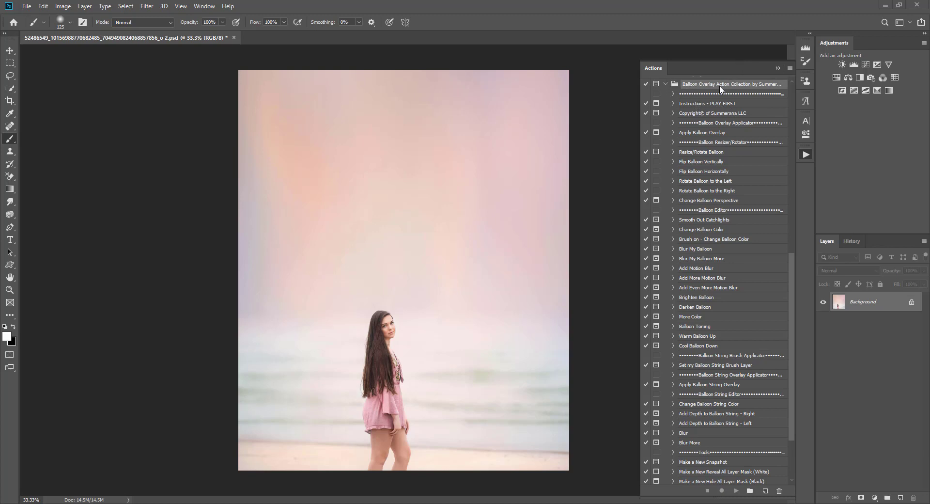
Step: Look through the Summerana balloon string brushes in the brush presets
left_click(67, 22)
left_click(118, 228)
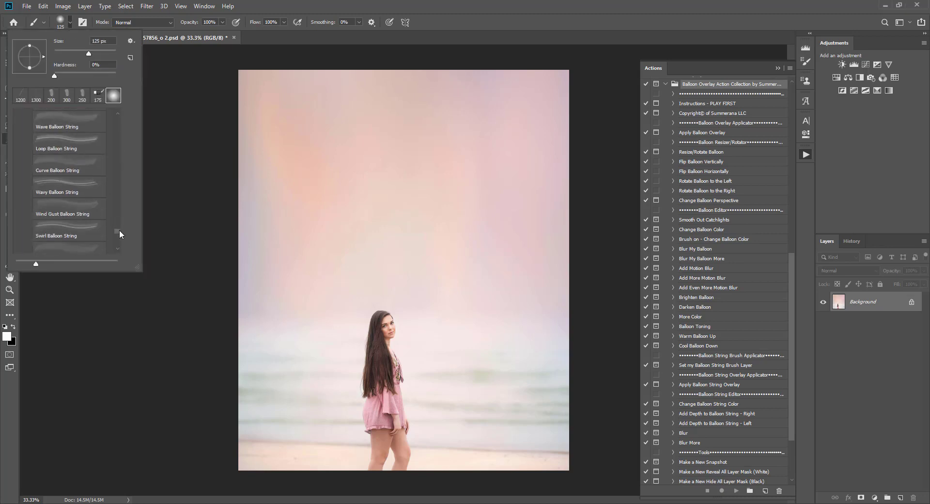
scroll(122, 222, "down", 2)
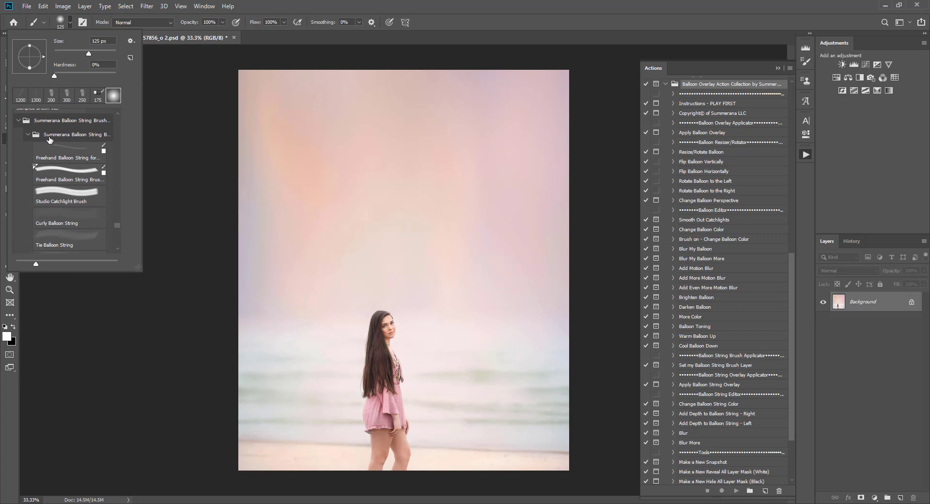
left_click(70, 22)
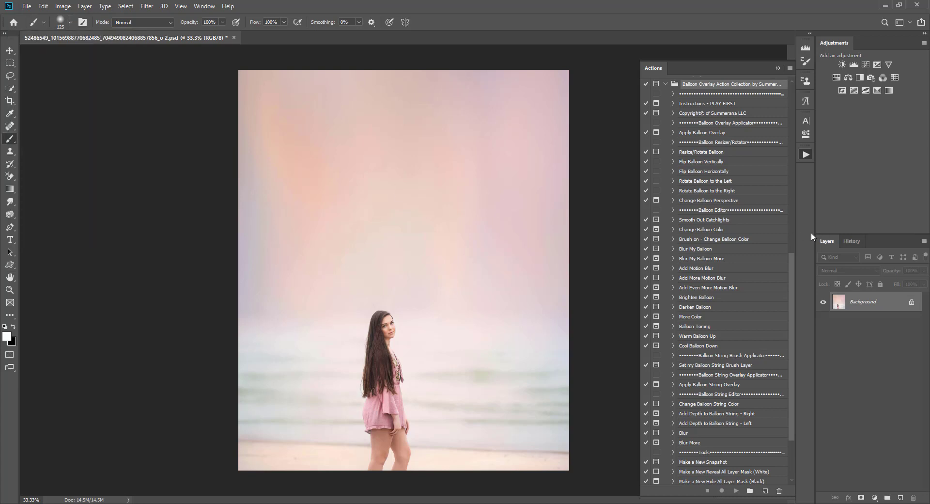
Step: Run the Apply Balloon Overlay action and place Balloon Overlay 2 from the Balloon Overlays Part 1 folder
left_click(689, 135)
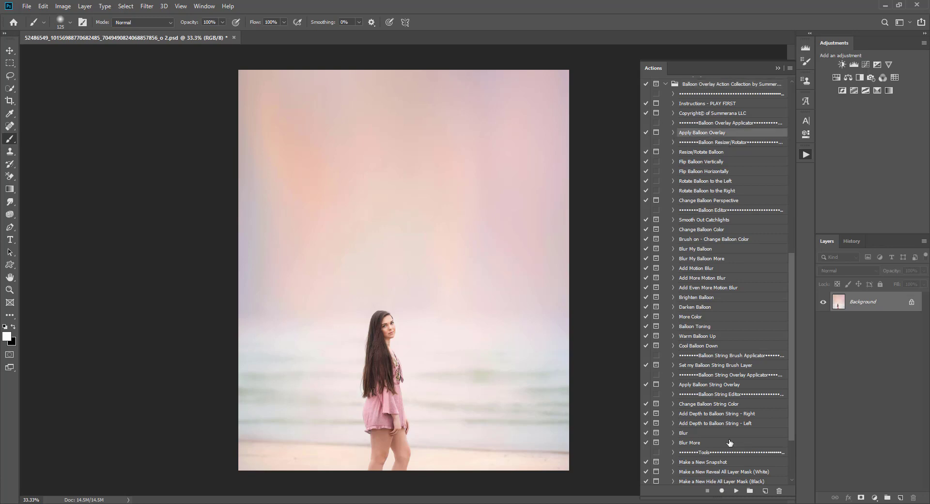
left_click(737, 491)
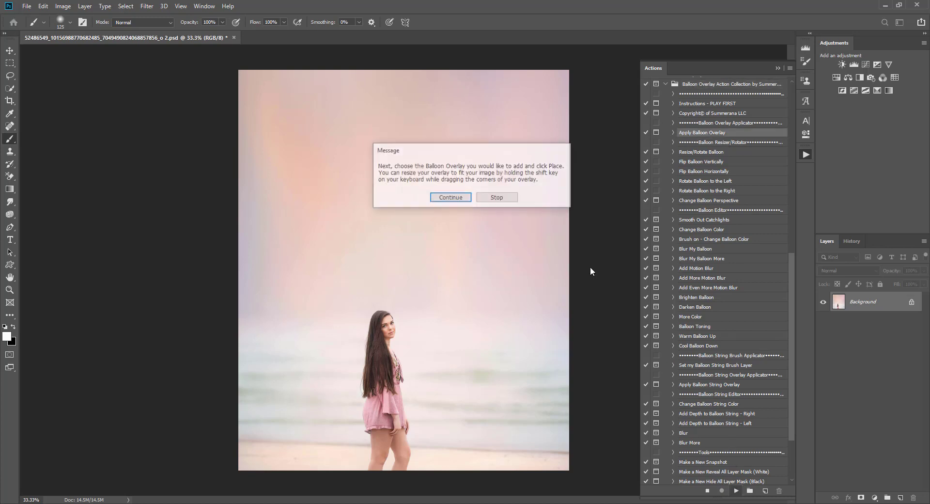
left_click(451, 198)
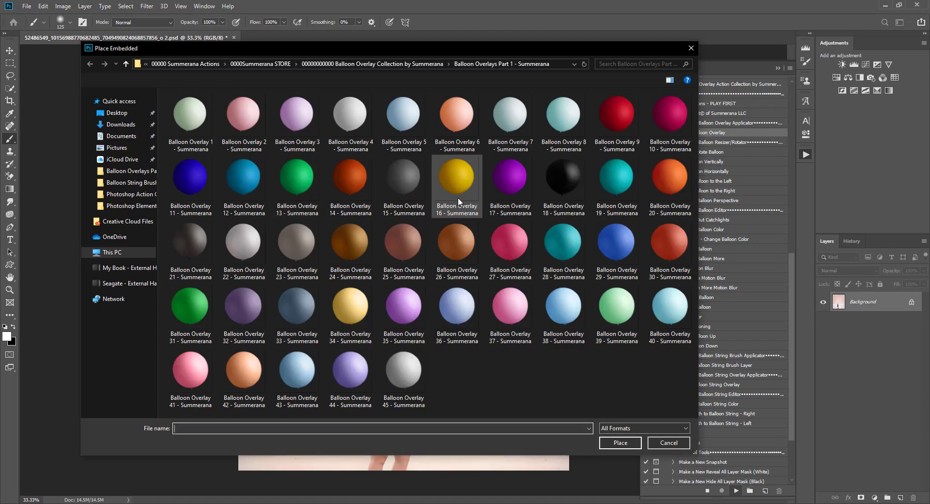
left_click(394, 64)
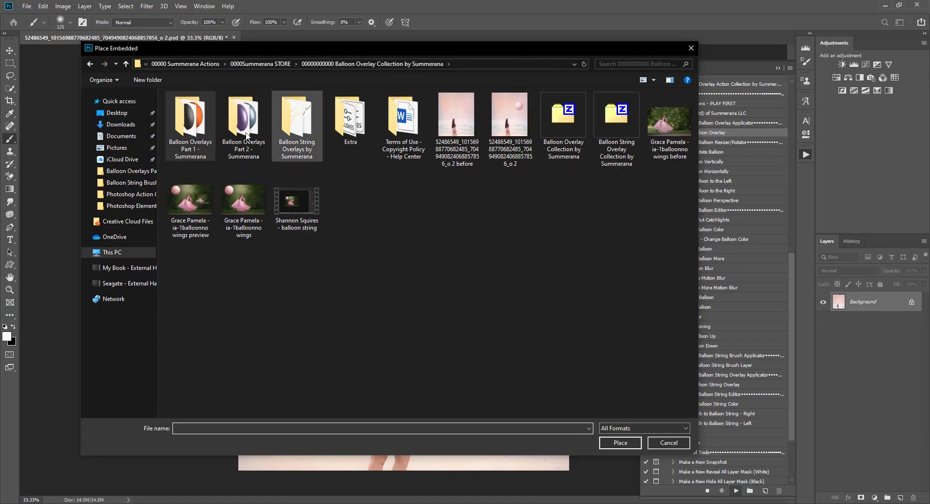
double_click(192, 127)
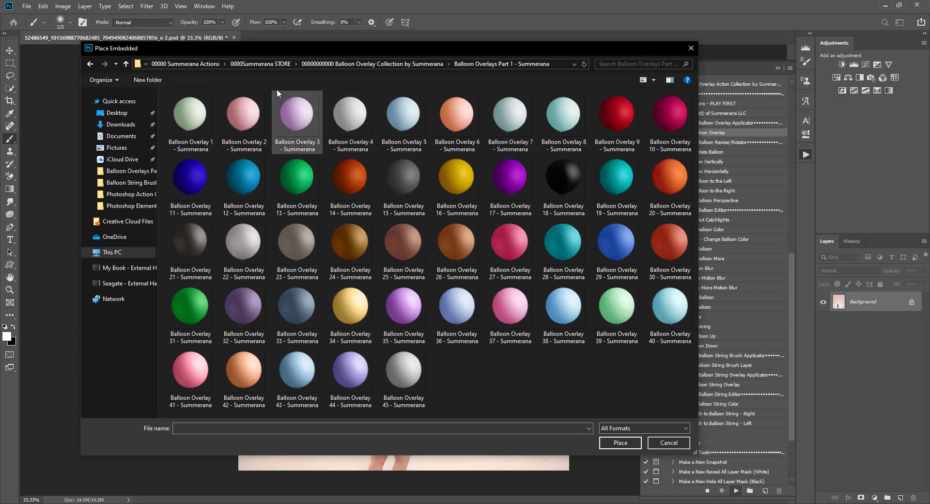
left_click(432, 64)
double_click(243, 114)
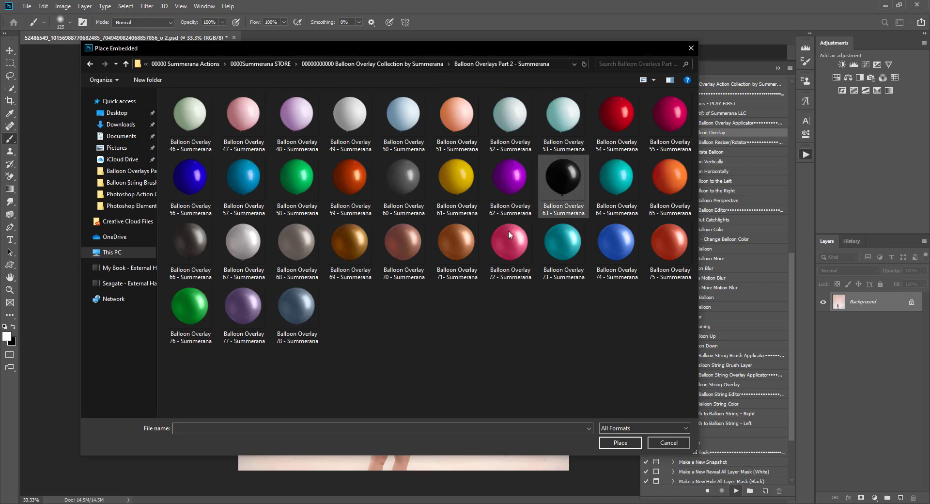
left_click(411, 63)
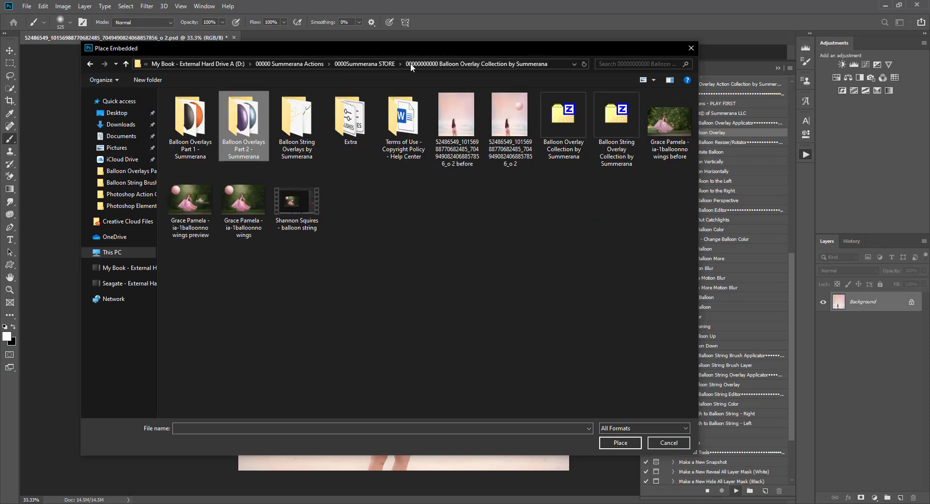
double_click(202, 116)
left_click(251, 119)
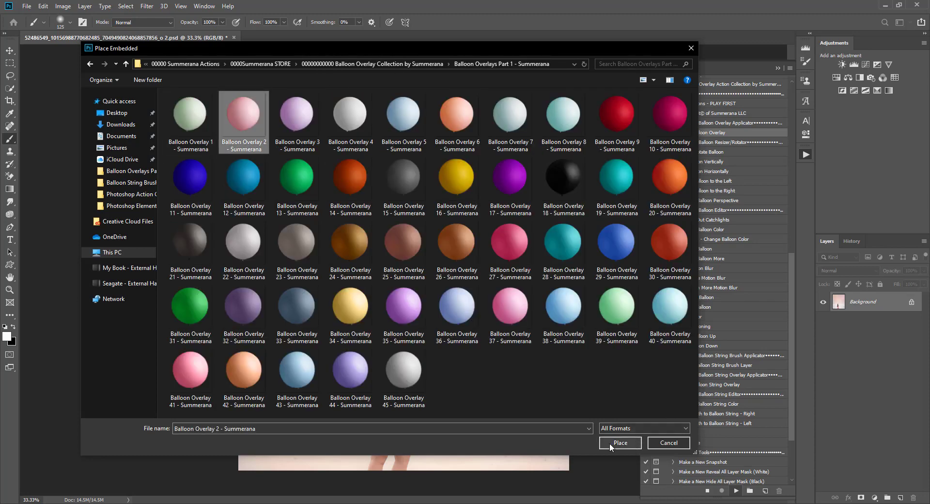
left_click(625, 444)
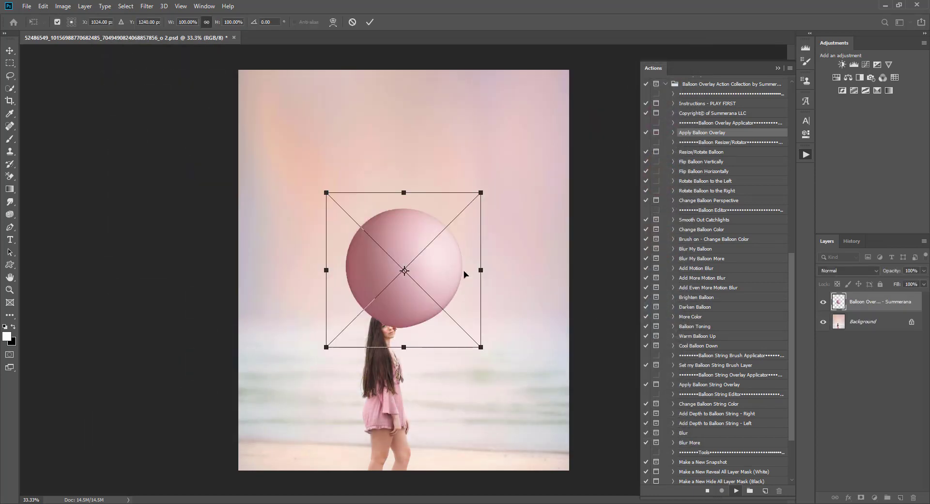
Step: Move the placed balloon into the sky at the photo's upper right, scale it to about 69% and rotate it to about -16°
left_click_drag(454, 287, 531, 205)
left_click_drag(558, 109, 490, 163)
left_click_drag(440, 200, 479, 154)
left_click_drag(535, 116, 544, 111)
left_click_drag(499, 144, 492, 153)
left_click_drag(538, 107, 516, 97)
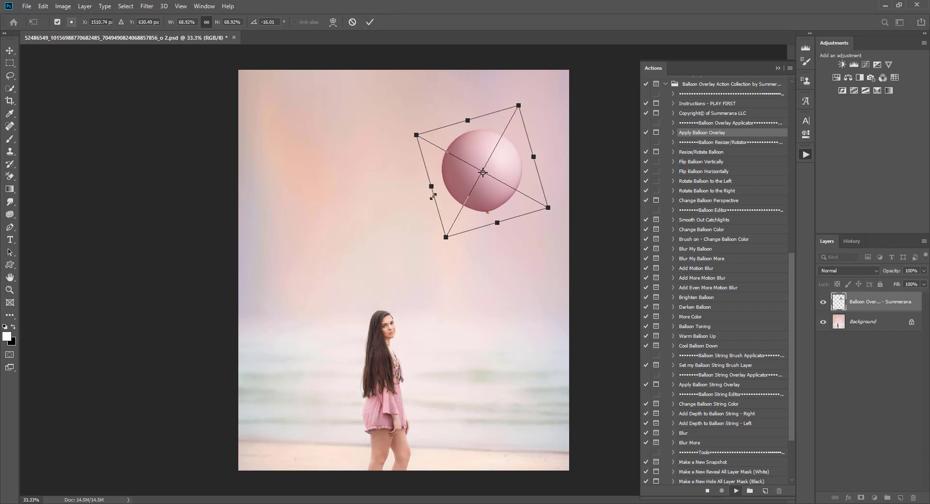
Step: Unlink the balloon's proportions, resize it to about 67% width and 66% height, and commit the transform
left_click(206, 22)
mouse_move(442, 235)
left_mouse_down()
mouse_move(440, 245)
mouse_move(448, 216)
mouse_move(449, 231)
left_mouse_up()
mouse_move(434, 182)
left_mouse_down()
mouse_move(453, 167)
mouse_move(429, 172)
left_mouse_up()
left_click(369, 22)
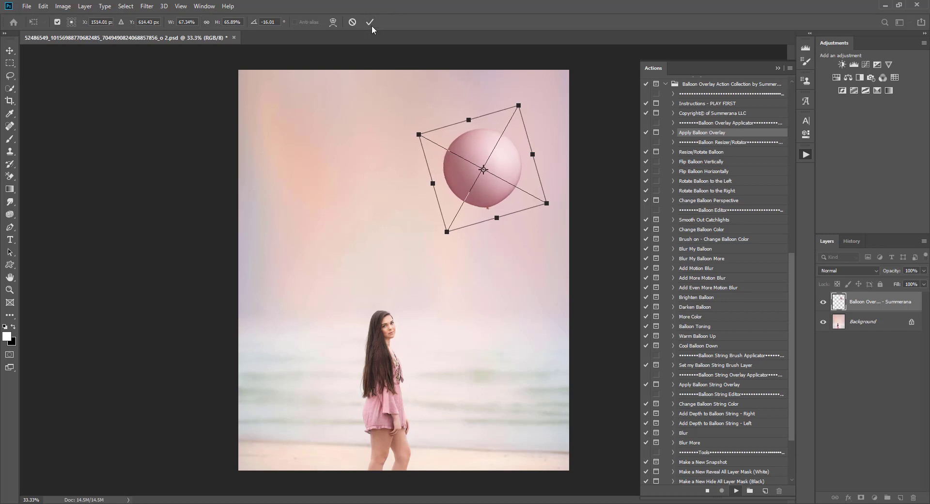
Step: Flip the light pink balloon with the Flip Balloon Horizontally action and move it slightly lower in the sky
left_click(705, 153)
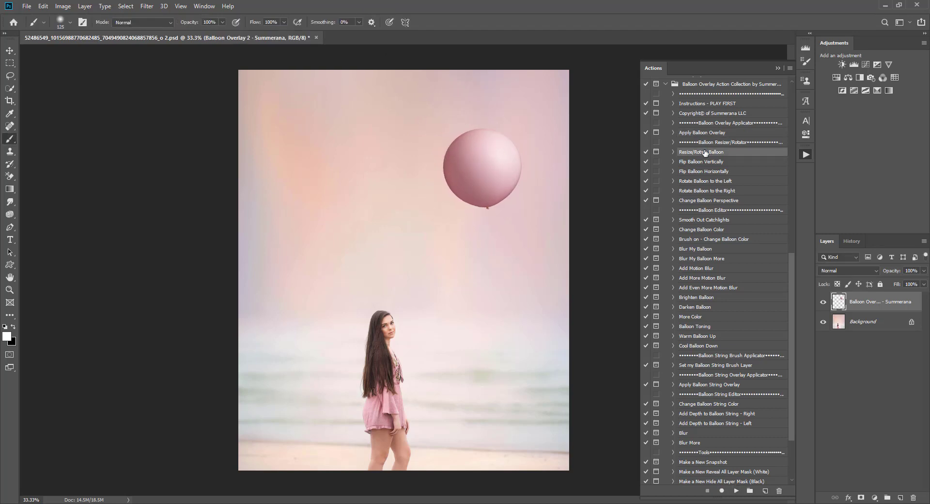
left_click(708, 163)
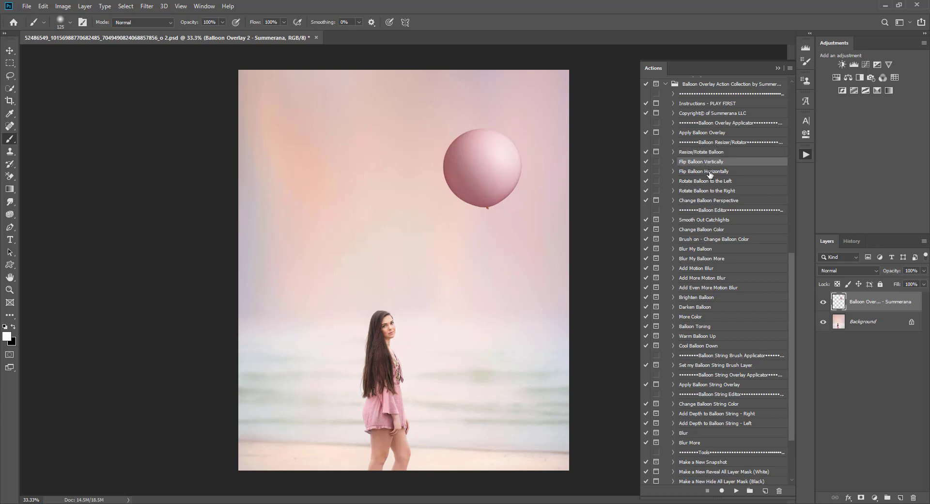
left_click(711, 172)
left_click(736, 491)
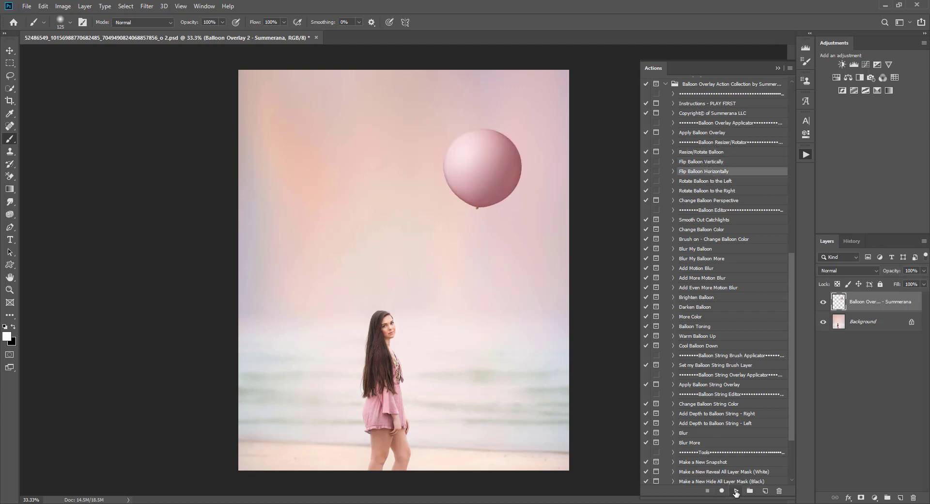
left_click(10, 51)
left_click_drag(499, 175, 492, 180)
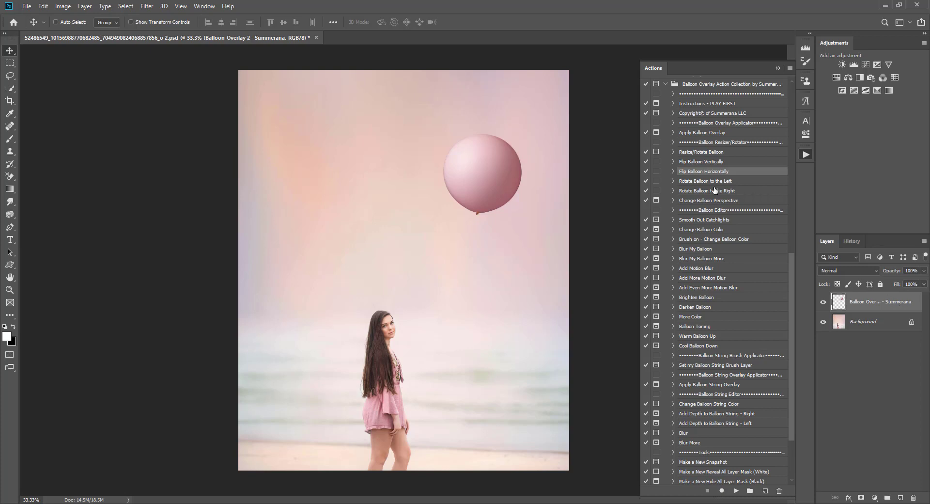
left_click(704, 221)
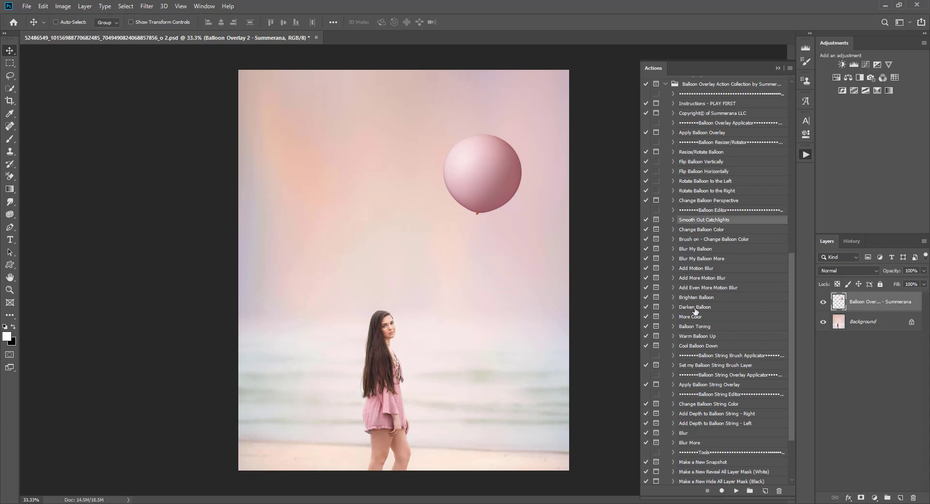
left_click(702, 231)
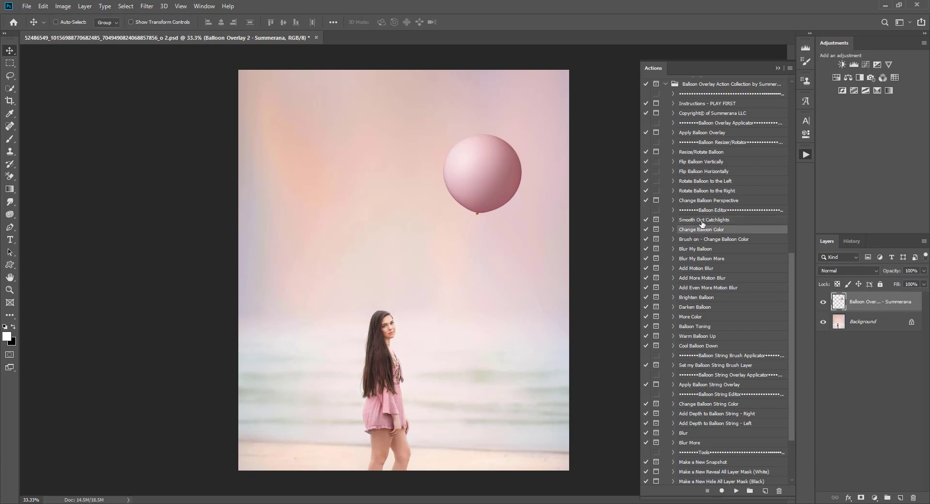
left_click(703, 221)
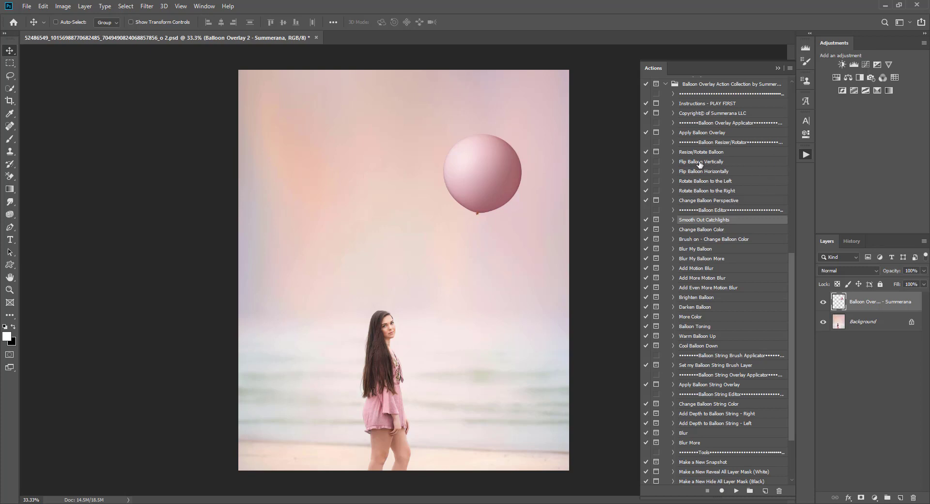
Step: Run the Apply Balloon Overlay action again and place Balloon Overlay 72 from the Balloon Overlays Part 2 folder
left_click(701, 133)
left_click(736, 491)
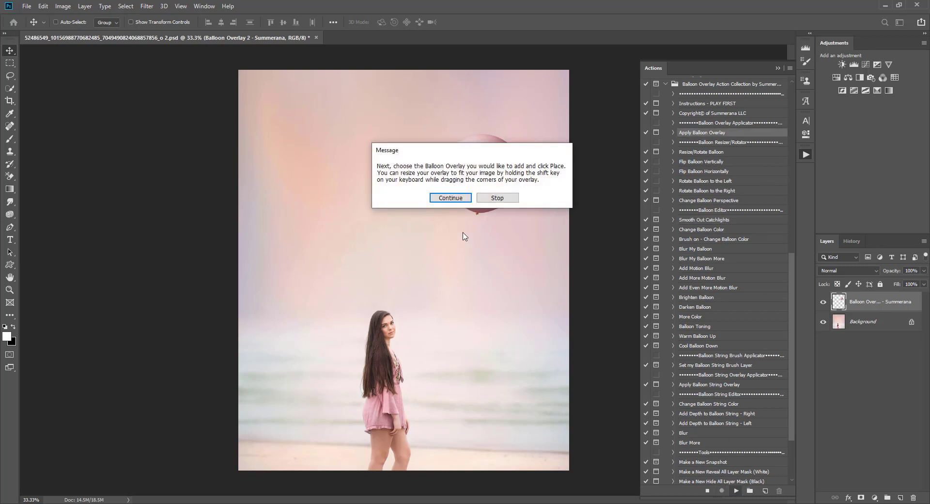
left_click(451, 198)
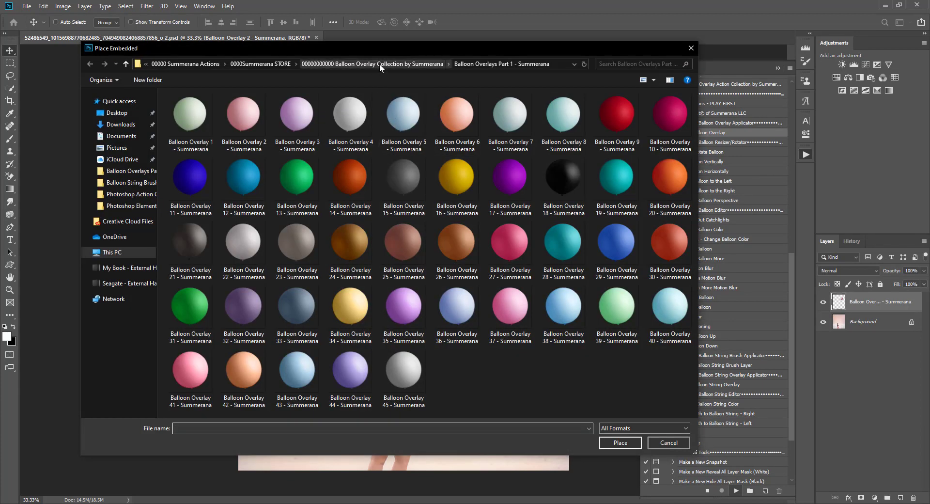
left_click(380, 64)
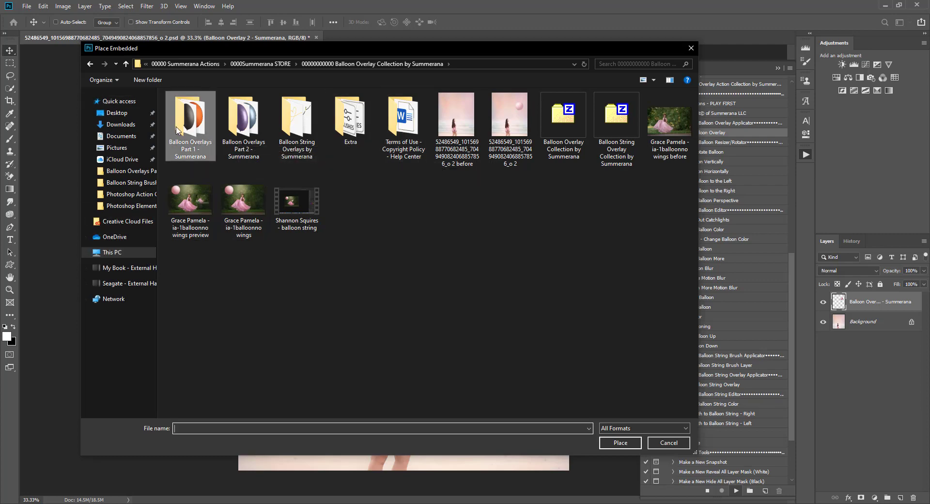
double_click(262, 140)
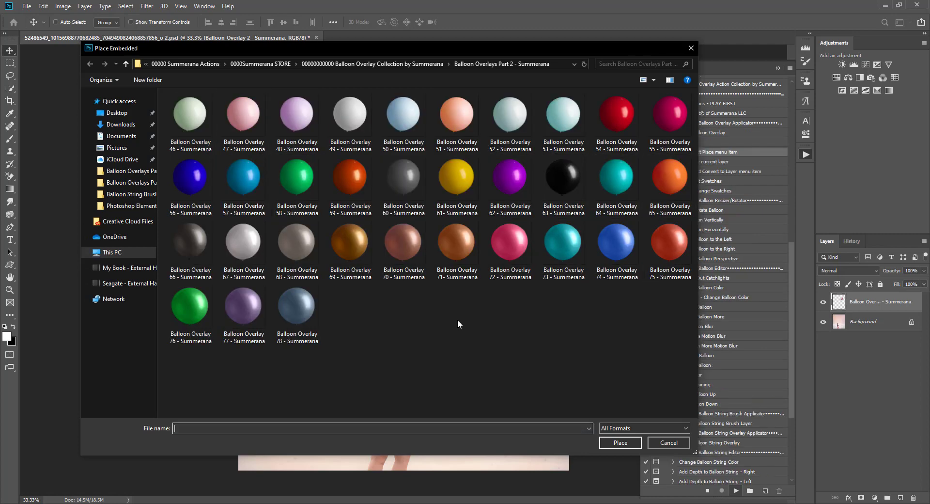
left_click(507, 251)
left_click(621, 443)
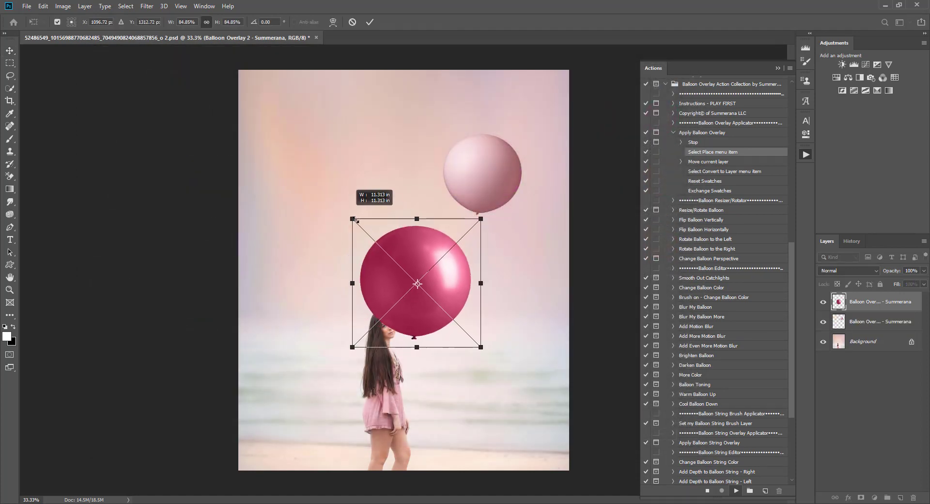
Step: Scale the dark pink balloon to about 63%, position it beside the light pink balloon above the woman, and commit the placement
left_click_drag(317, 132, 331, 145)
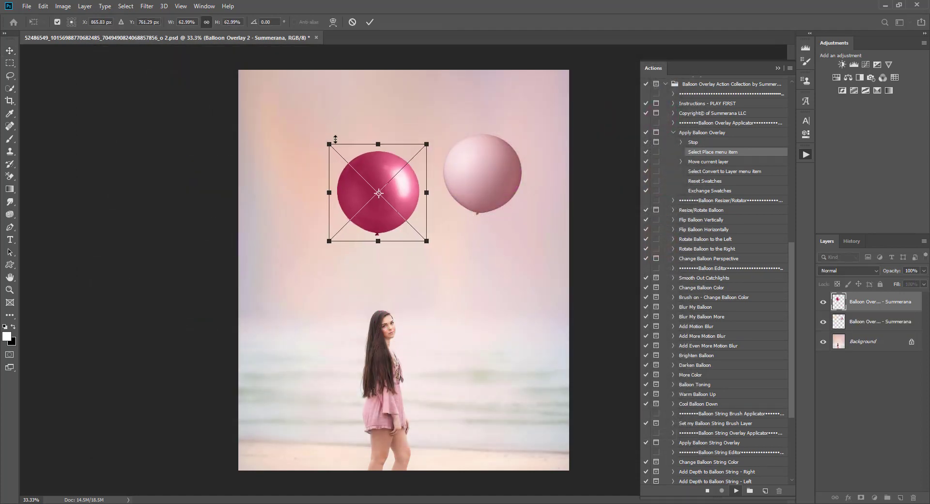
left_click(372, 22)
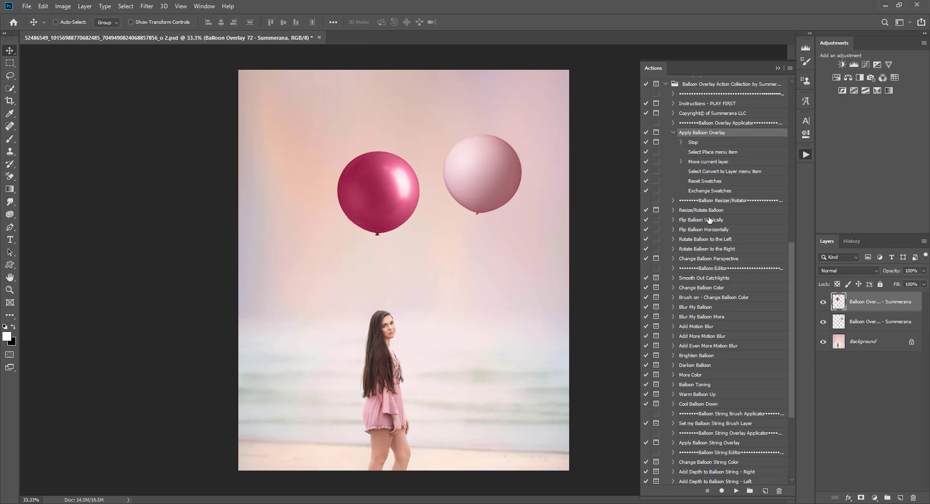
left_click(674, 132)
Step: Run the Smooth Out Catchlights action on the dark pink balloon layer
left_click(698, 224)
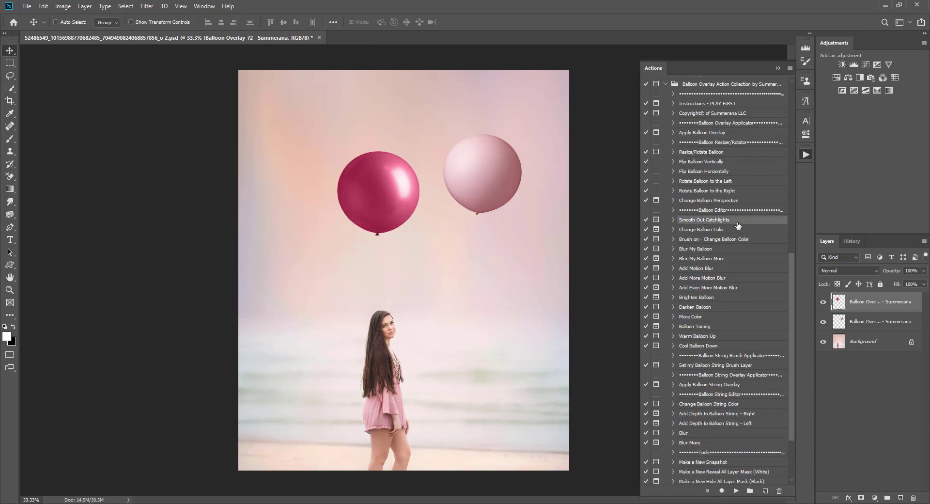
left_click(736, 491)
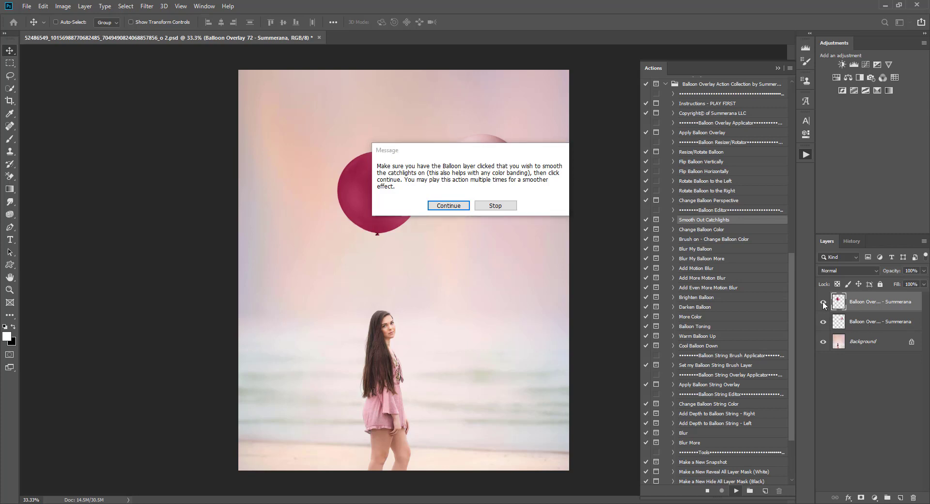
left_click(448, 206)
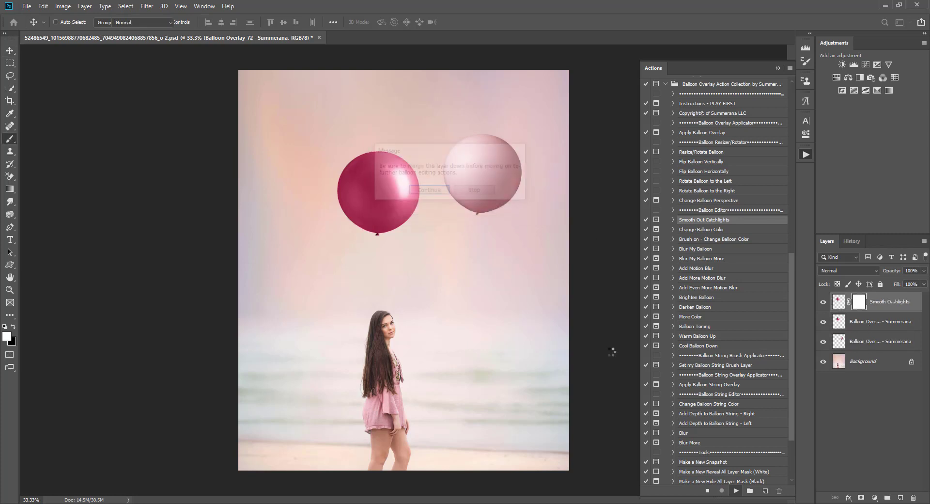
left_click(428, 192)
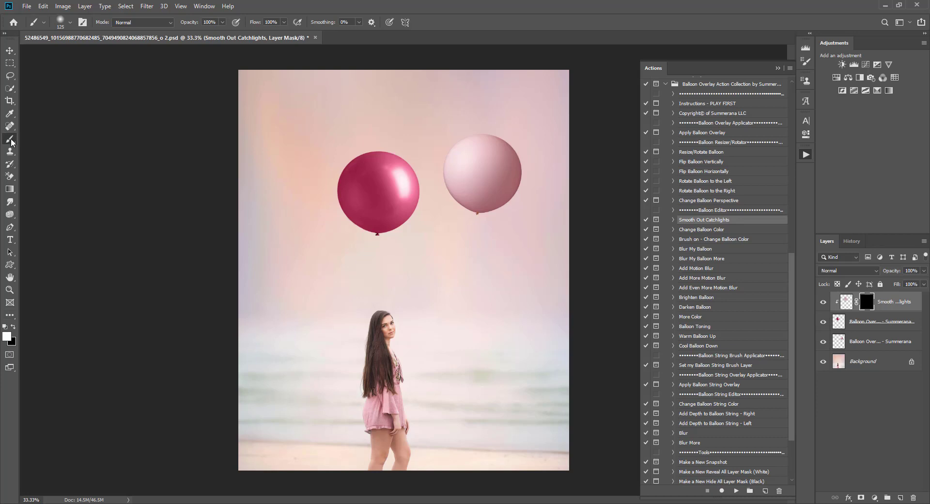
Step: Paint on the Smooth Out Catchlights mask over the dark pink balloon's catchlights with a white soft round brush, 125 px, 0% hardness
left_click(69, 25)
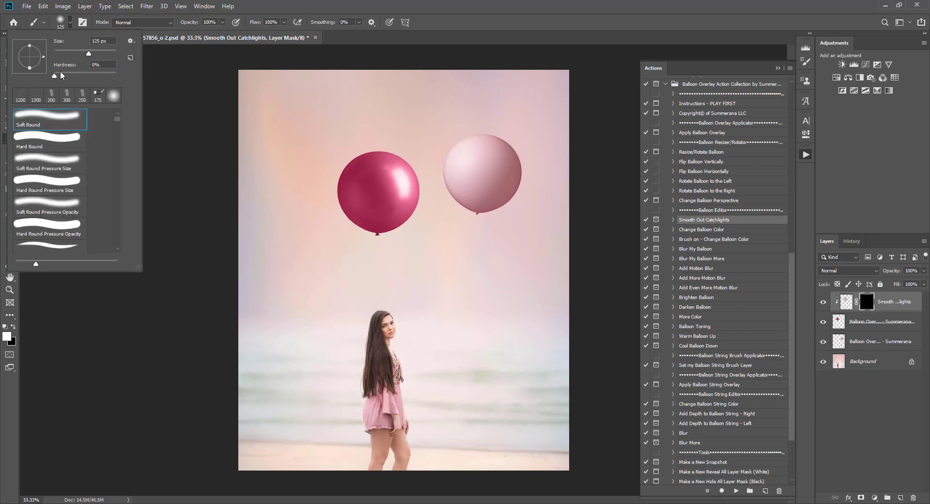
mouse_move(55, 78)
left_mouse_down()
mouse_move(72, 78)
mouse_move(53, 78)
left_mouse_up()
key("Return")
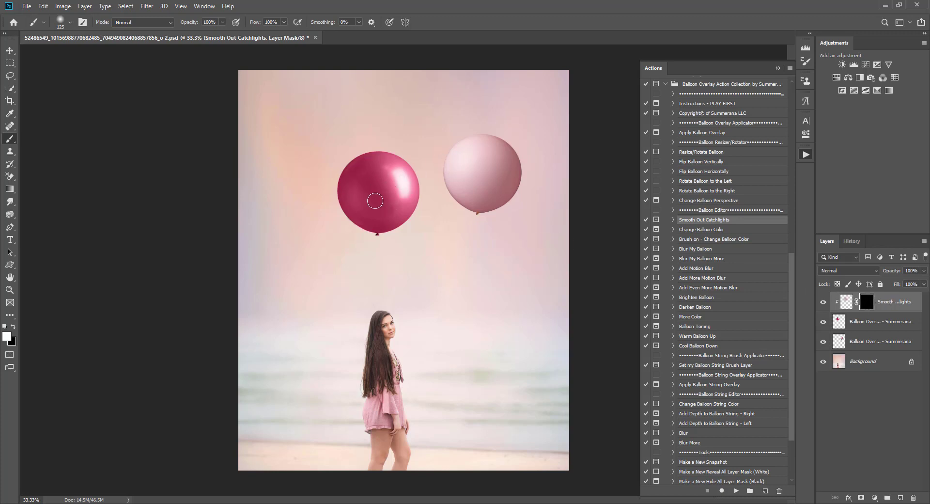
mouse_move(380, 174)
left_mouse_down()
mouse_move(404, 196)
mouse_move(390, 195)
mouse_move(390, 208)
mouse_move(416, 191)
mouse_move(402, 192)
mouse_move(380, 162)
mouse_move(383, 207)
mouse_move(380, 181)
mouse_move(394, 171)
mouse_move(405, 201)
mouse_move(394, 190)
mouse_move(402, 200)
mouse_move(360, 215)
mouse_move(355, 188)
mouse_move(365, 220)
mouse_move(349, 194)
mouse_move(366, 222)
mouse_move(351, 206)
mouse_move(362, 183)
mouse_move(370, 210)
left_mouse_up()
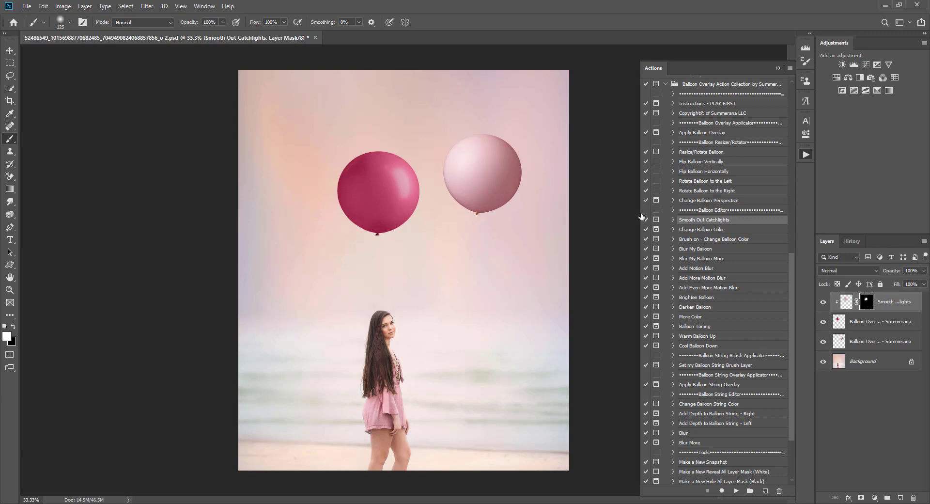
Step: Finish painting the Smooth Out Catchlights mask over the dark pink balloon's highlight and merge the layer into the balloon layer
mouse_move(368, 154)
left_mouse_down()
mouse_move(380, 199)
mouse_move(402, 207)
mouse_move(409, 199)
left_mouse_up()
right_click(880, 304)
left_click(786, 380)
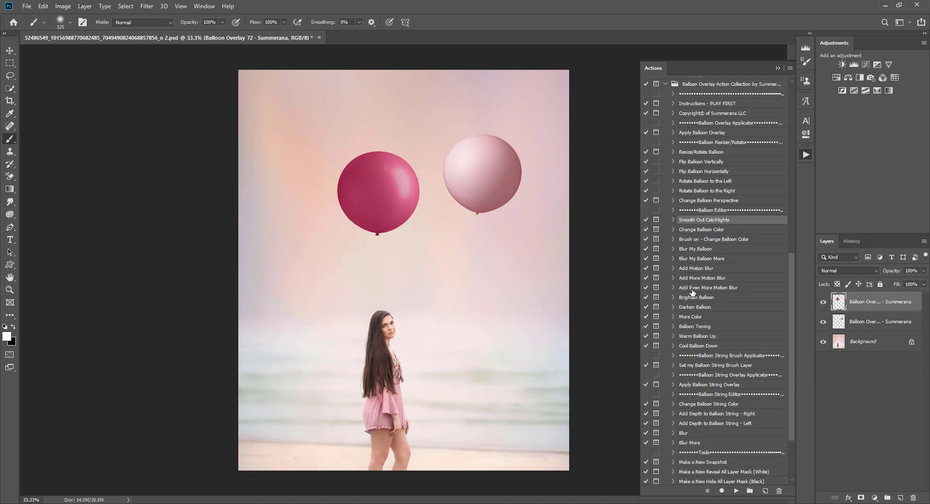
Step: Run the Smooth Out Catchlights action a second time on the merged dark pink balloon layer
left_click(736, 491)
left_click(461, 209)
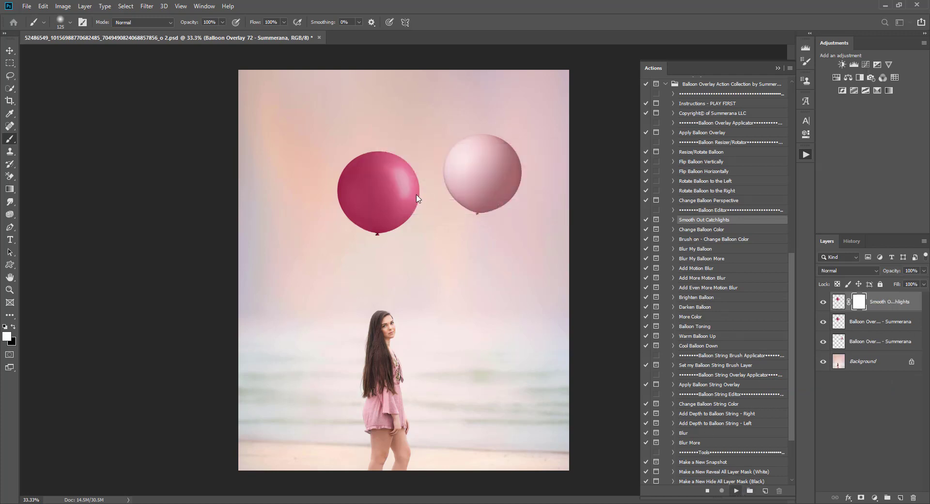
left_click(424, 192)
Step: Paint the new catchlight mask over the dark pink balloon's highlight with a 200 px brush and merge the layer into the balloon
key("bracketright")
key("bracketright")
mouse_move(393, 177)
left_mouse_down()
mouse_move(409, 187)
mouse_move(406, 198)
left_mouse_up()
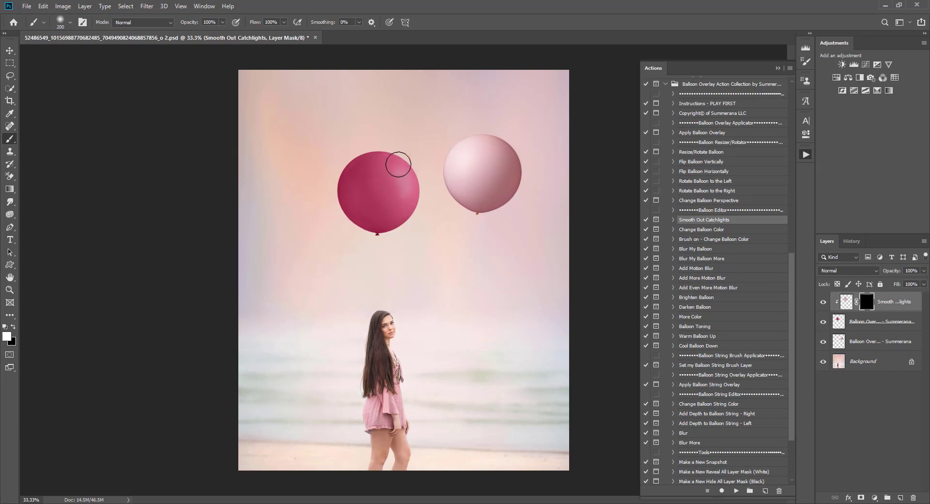
right_click(888, 303)
left_click(799, 381)
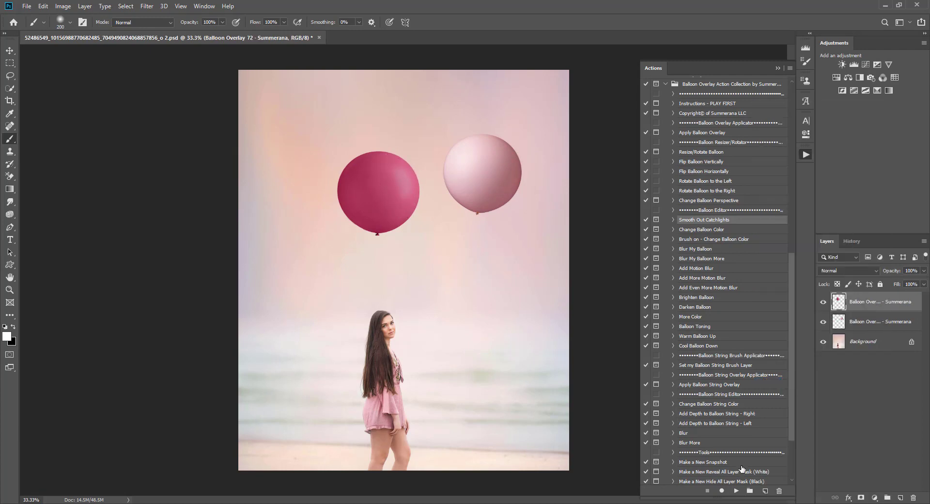
Step: Run the Smooth Out Catchlights action a third time on the dark pink balloon layer
left_click(736, 489)
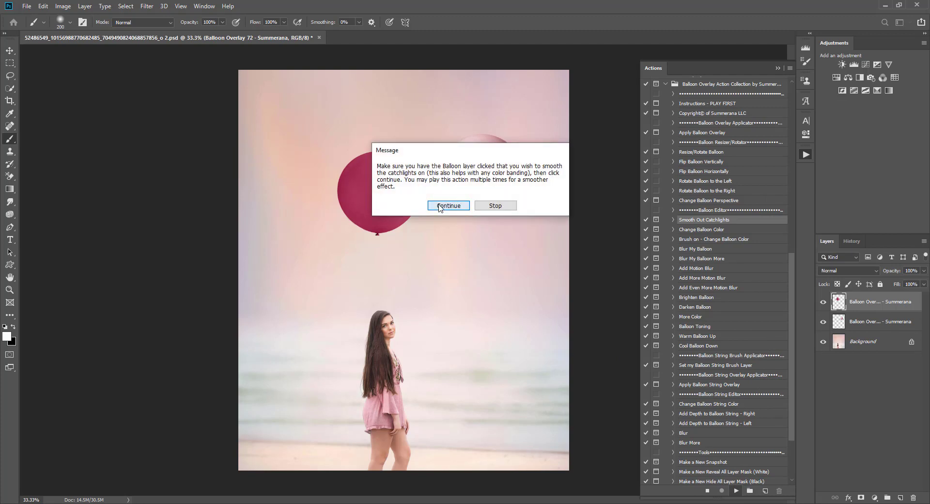
left_click(444, 208)
left_click(429, 191)
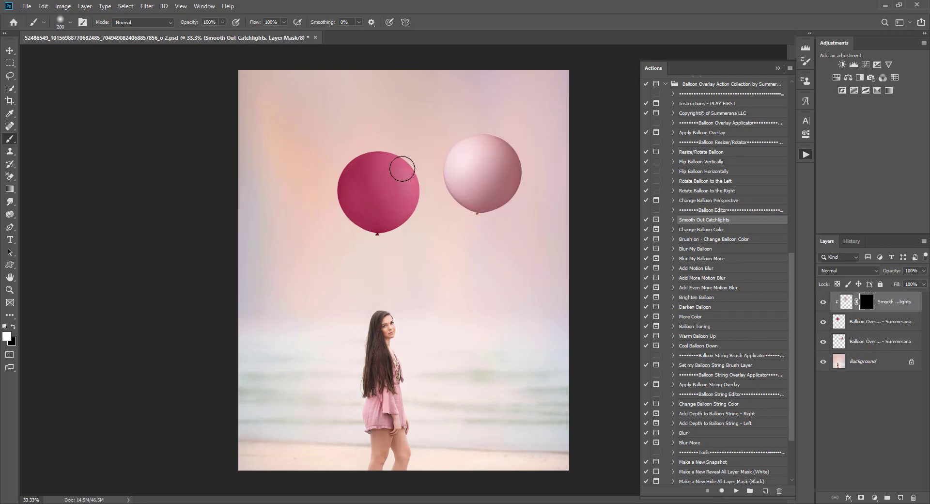
Step: Remove the dark pink balloon together with its clipped catchlight layer, and switch to the Move tool
key("ctrl+z")
key("v")
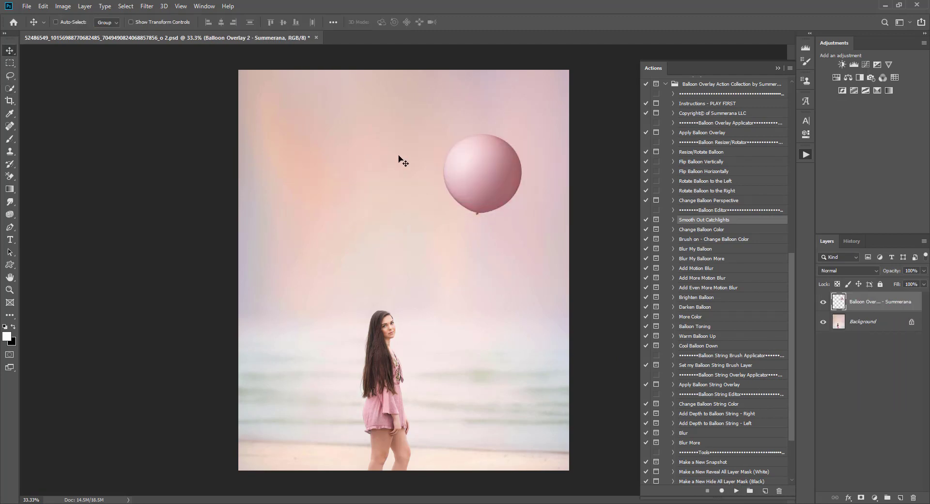
Step: Run the Change Balloon Color action on the light pink balloon and continue to its colour choice
left_click(708, 230)
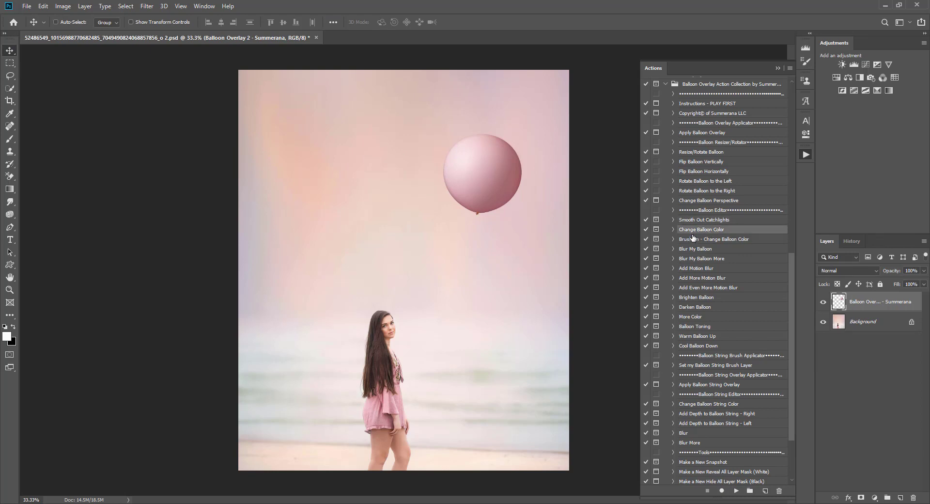
left_click(737, 490)
left_click(480, 215)
left_click(449, 198)
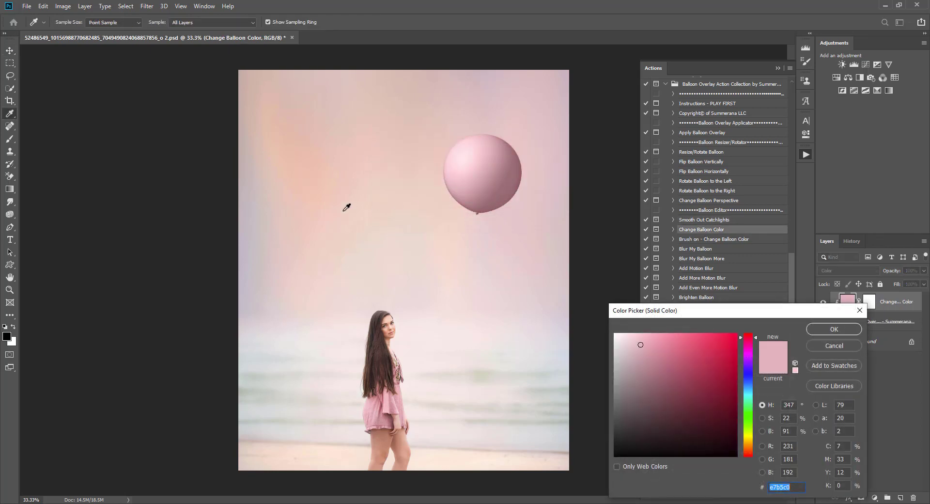
Step: Try colours sampled from the background and the woman's dress, settle on #e7b5c0 for the balloon, and finish the action
left_click(269, 128)
left_click(323, 361)
left_click(381, 404)
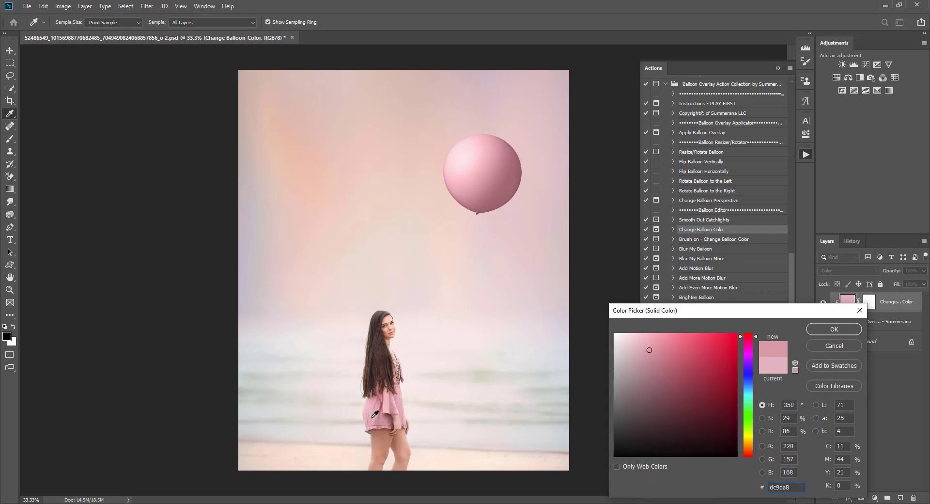
left_click_drag(748, 337, 751, 363)
left_click(782, 367)
left_click(813, 330)
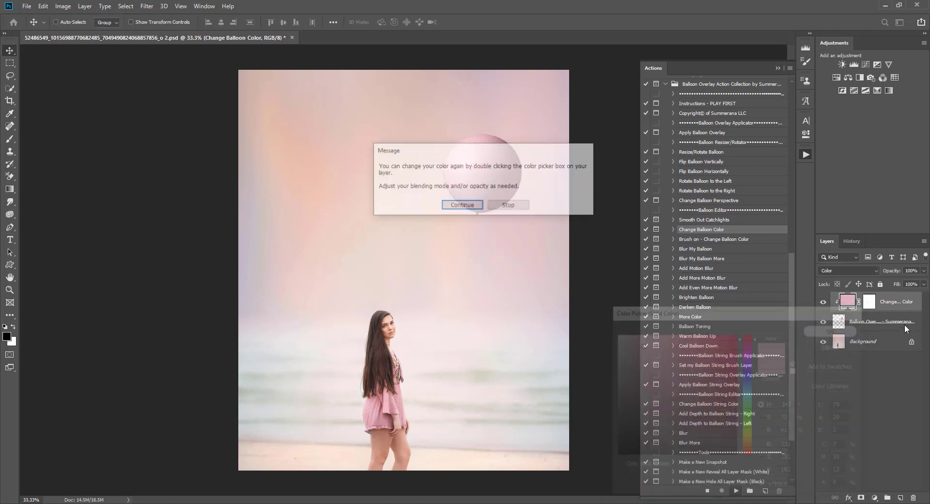
key("Return")
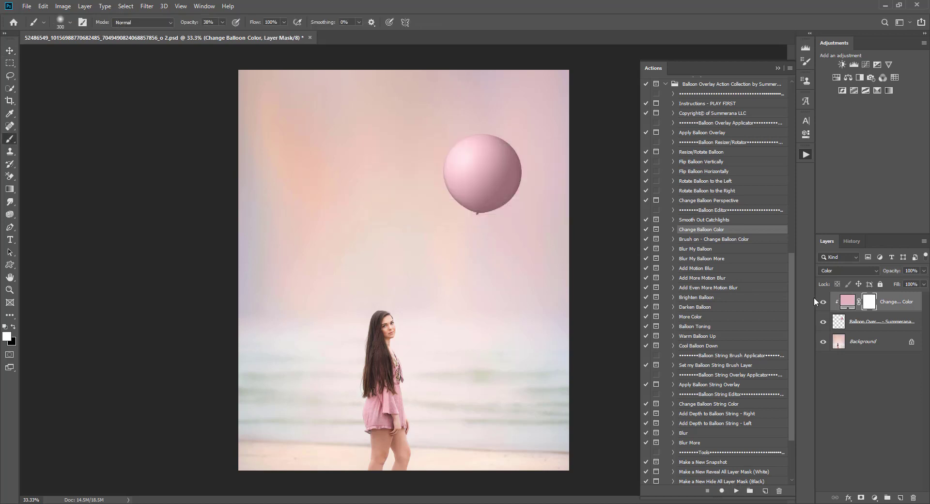
left_click(849, 304)
double_click(841, 302)
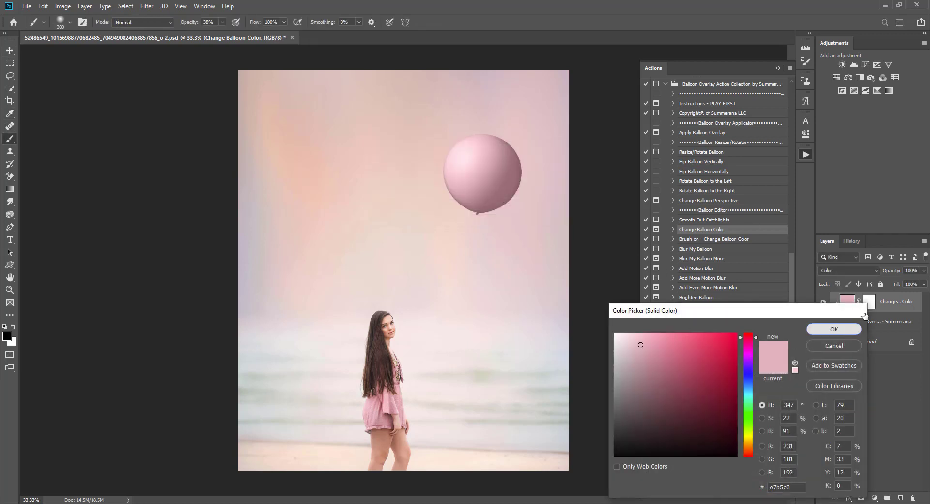
left_click(844, 343)
Step: Run the Brush on - Change Balloon Color action on the balloon and accept #f1b8c1 as its colour
left_click(690, 240)
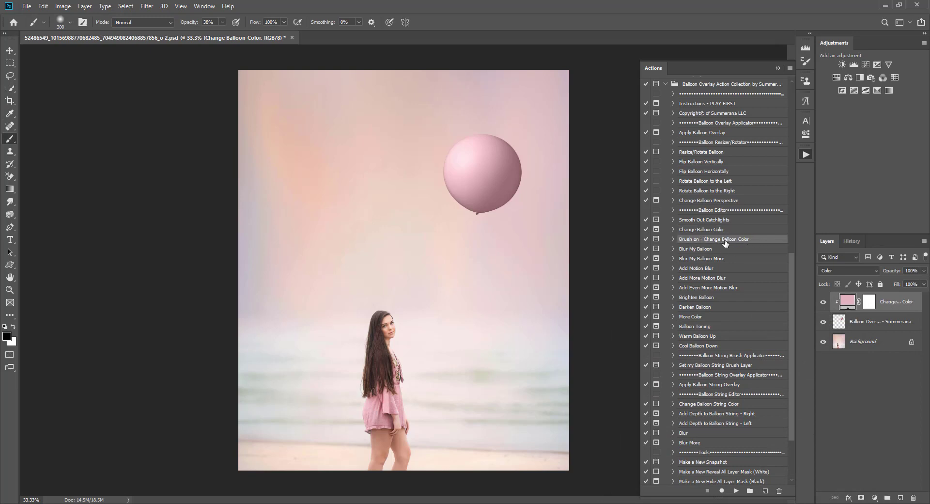
left_click(736, 491)
left_click(478, 214)
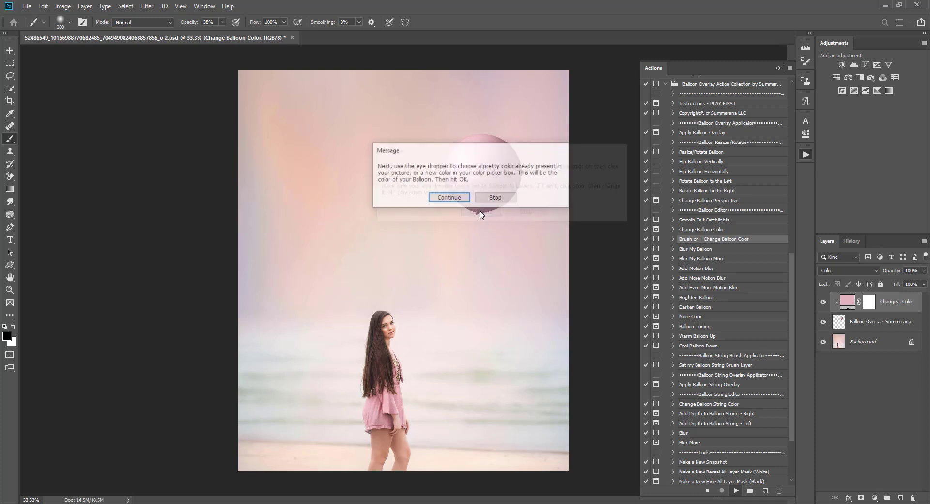
left_click(459, 197)
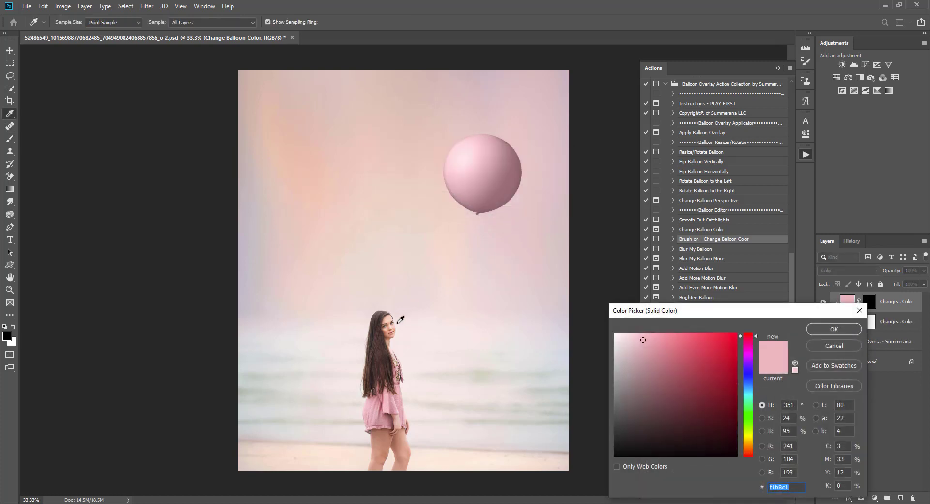
left_click(832, 330)
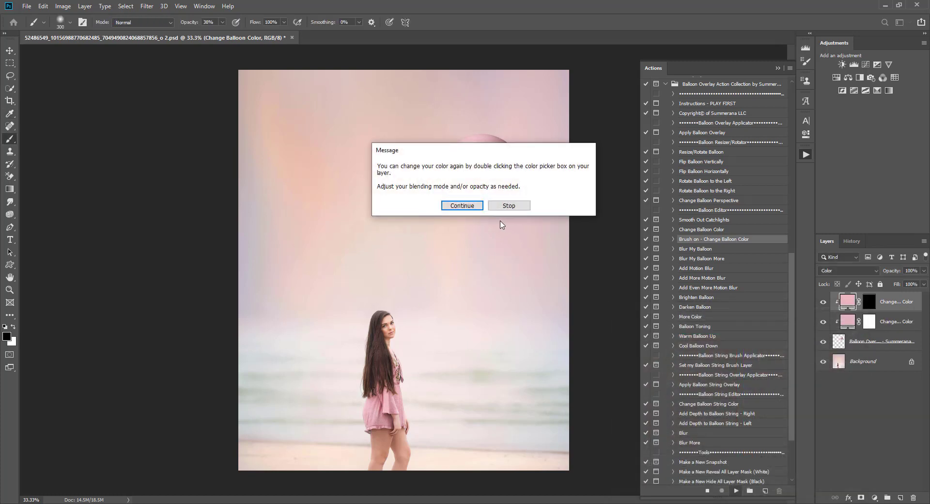
left_click(461, 208)
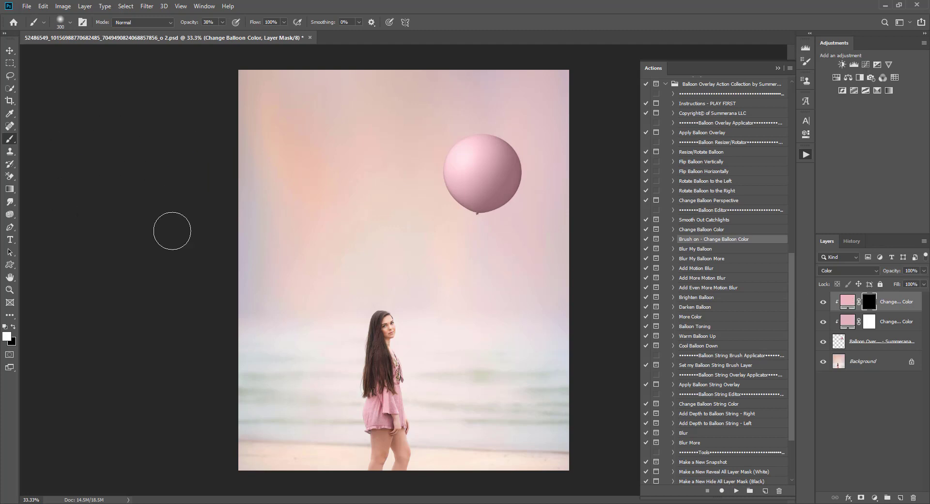
Step: Change the brush-on colour fill to the pale tone #f2e7e3 sampled from the picture
double_click(851, 300)
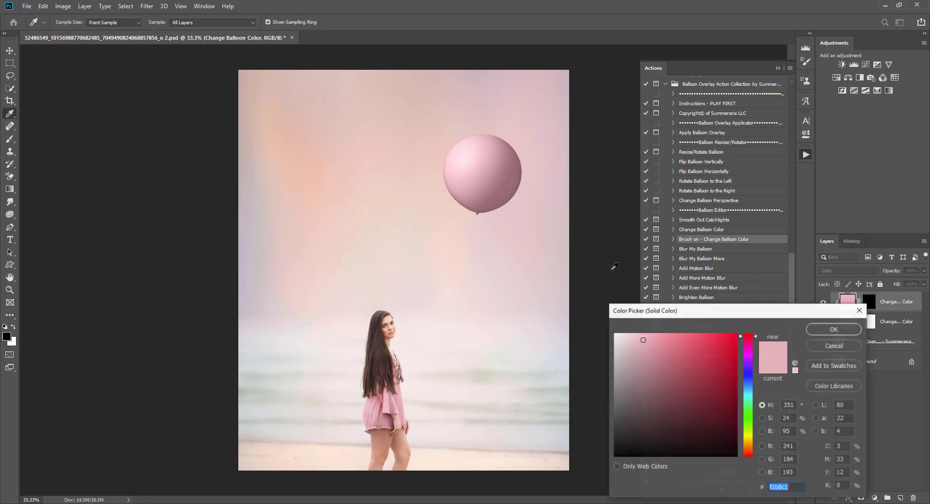
left_click(440, 394)
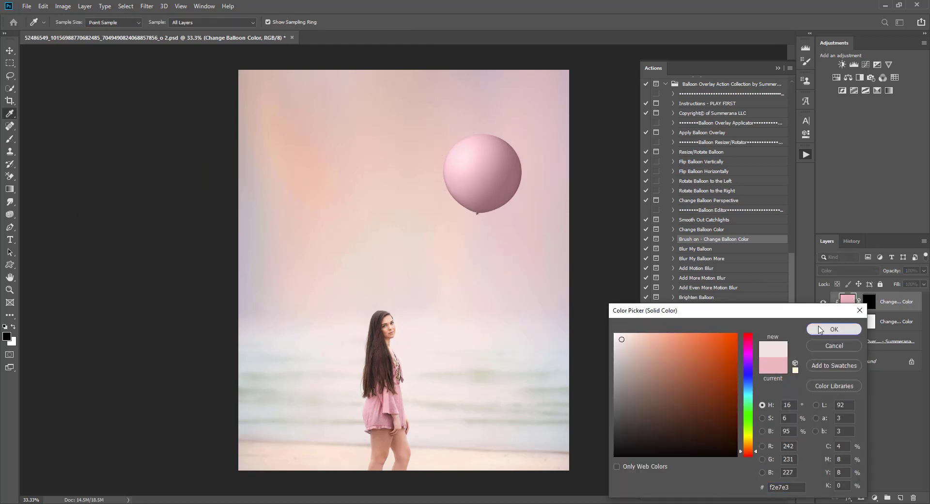
left_click(834, 329)
Step: Paint the pale colour onto the balloon through the fill layer's mask, raising the brush opacity to 100% between strokes
mouse_move(458, 196)
left_mouse_down()
mouse_move(451, 175)
mouse_move(472, 150)
mouse_move(523, 169)
left_mouse_up()
left_click(223, 22)
left_click_drag(229, 37, 257, 33)
mouse_move(461, 150)
left_mouse_down()
mouse_move(469, 170)
mouse_move(510, 156)
mouse_move(504, 186)
mouse_move(513, 191)
mouse_move(498, 140)
left_mouse_up()
Step: Switch to the Move tool and delete the upper, brush-on Change Balloon Color layer
left_click(9, 50)
left_click_drag(910, 308, 914, 498)
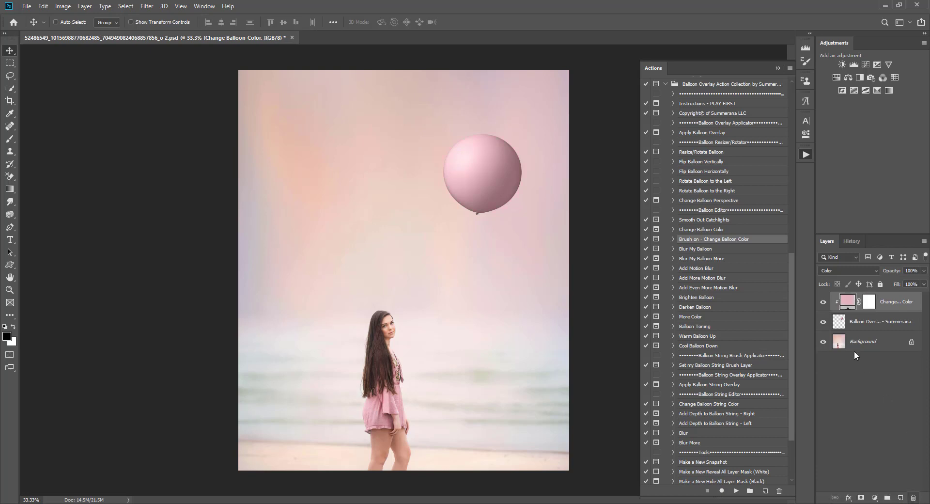
left_click(690, 250)
left_click(692, 261)
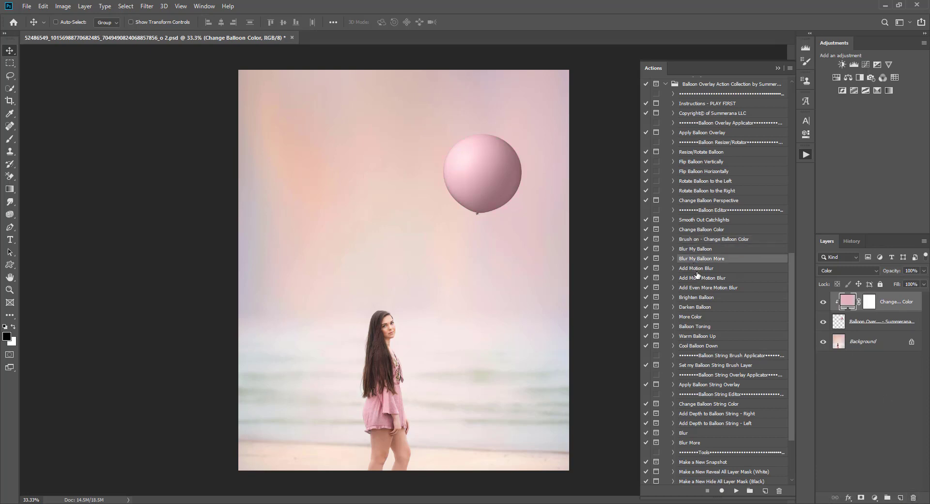
left_click(697, 278)
left_click(700, 289)
left_click(700, 270)
Step: Run the Add Even More Motion Blur action on the light pink balloon layer
left_click(703, 289)
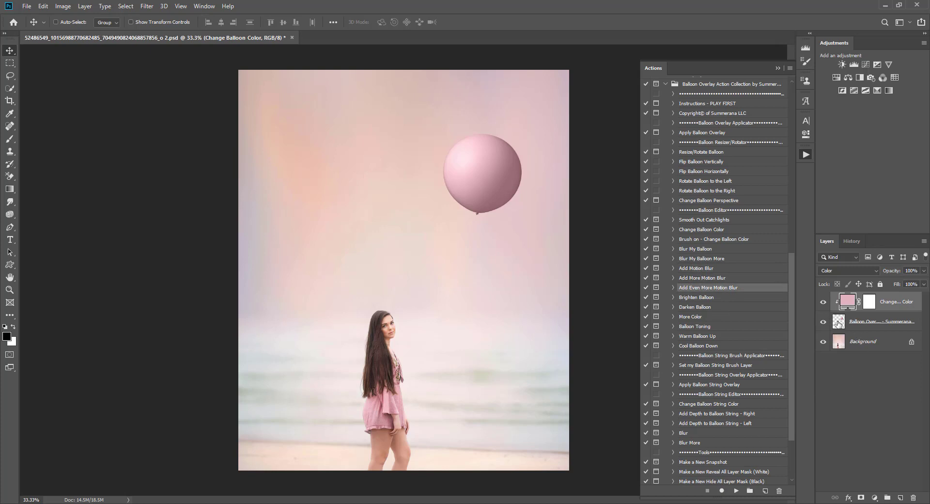
left_click(841, 321)
left_click(736, 491)
left_click(434, 192)
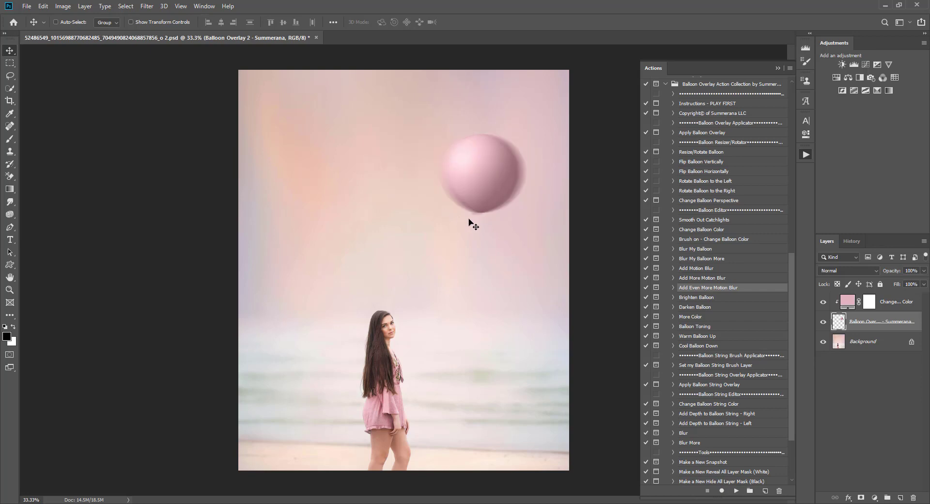
Step: Revert the document to the history state before the motion blur and return to the layer list
left_click(852, 241)
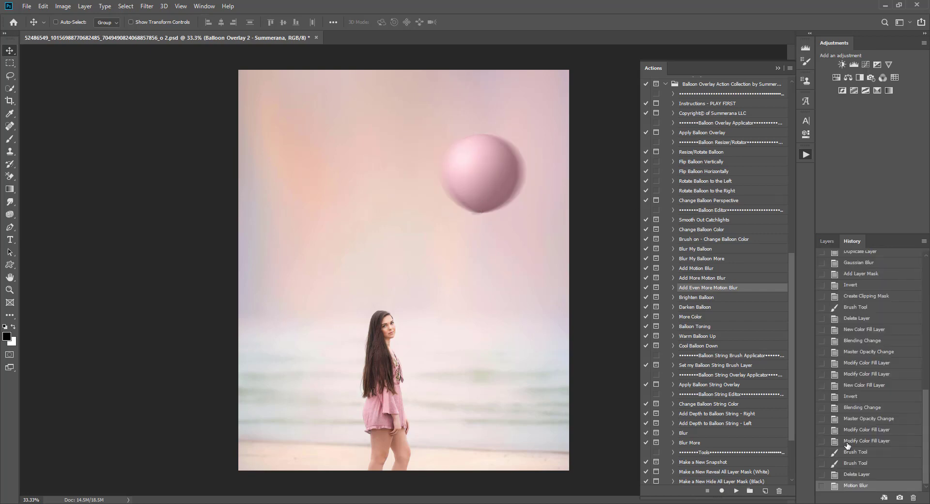
left_click(855, 472)
left_click(826, 239)
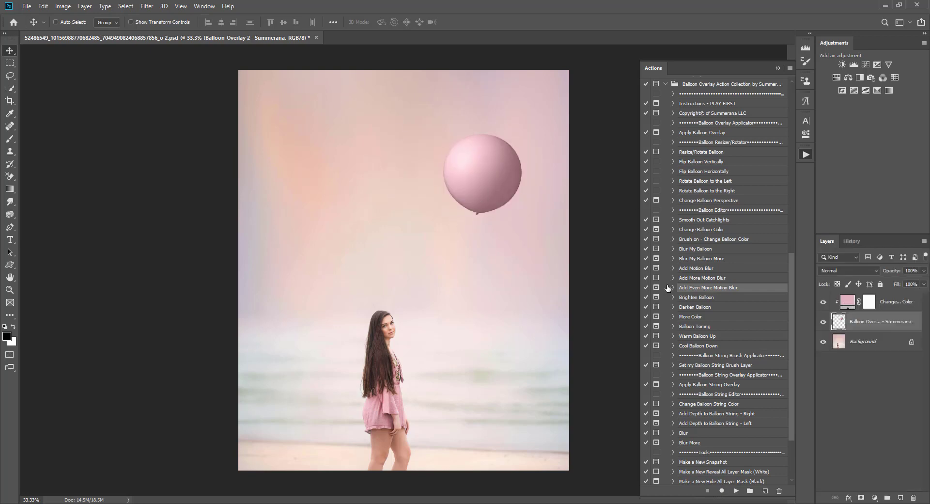
Step: Try the Add Motion Blur action on the balloon layer and revert it through the document history
left_click(694, 271)
left_click(736, 490)
left_click(436, 191)
left_click(852, 241)
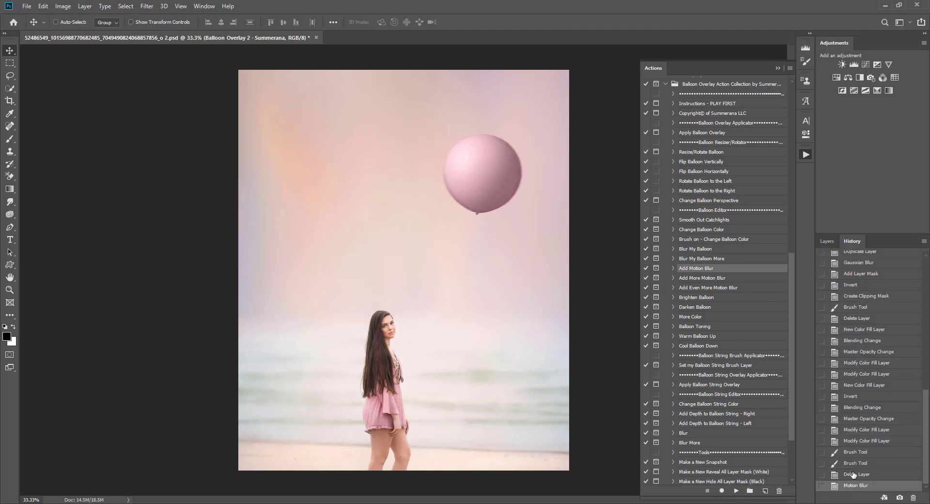
left_click(827, 241)
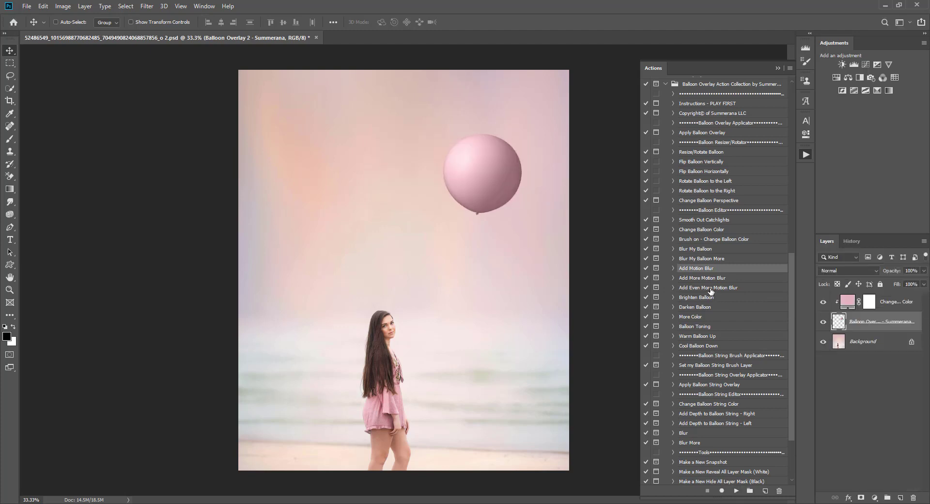
Step: Try the Brighten Balloon action on the balloon layer and delete the resulting adjustment layer
left_click(697, 297)
left_click(736, 490)
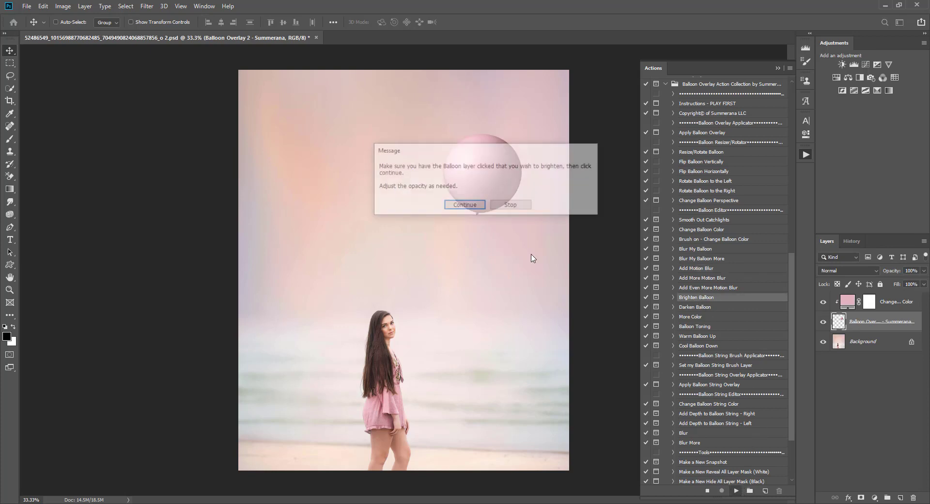
left_click(455, 207)
left_click_drag(878, 321, 914, 498)
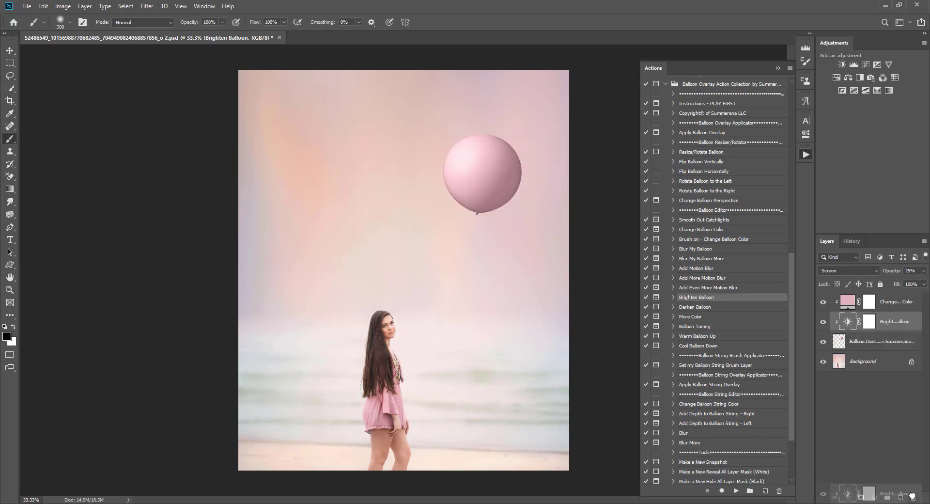
Step: Run the More Color action on the light pink balloon layer
left_click(694, 318)
left_click(736, 490)
left_click(464, 205)
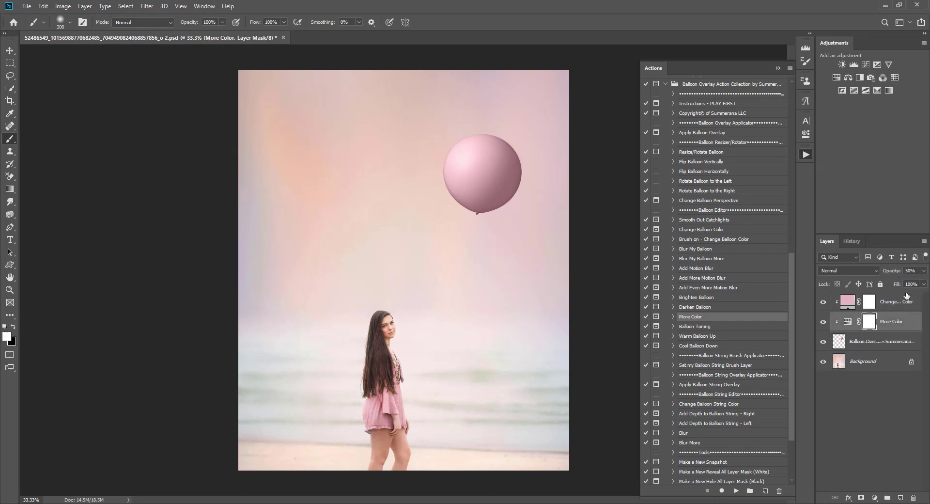
Step: Adjust the opacity of the More Color layer to vary the balloon's colour intensity
left_click(923, 271)
left_click_drag(901, 283, 846, 286)
left_click_drag(923, 283, 900, 289)
Step: Select the light pink balloon layer and run the Balloon Toning action on it
left_click(885, 341)
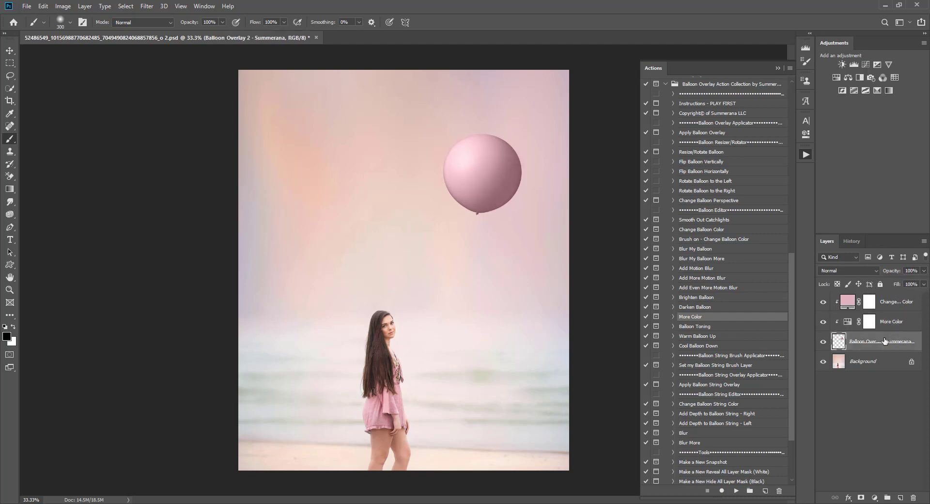
left_click(703, 328)
left_click(736, 490)
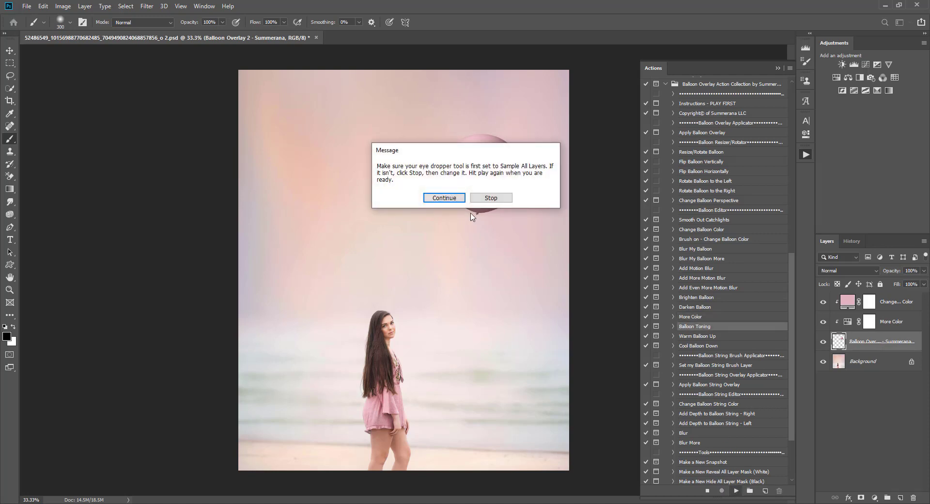
left_click(451, 197)
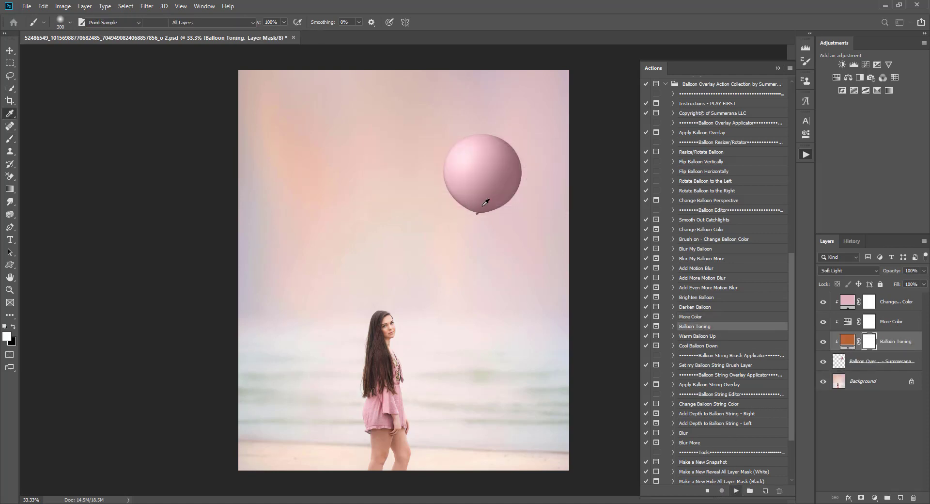
Step: Try pale pink and light blue toning colours on the balloon in the color picker
mouse_move(689, 353)
left_mouse_down()
mouse_move(709, 359)
mouse_move(697, 365)
left_mouse_up()
mouse_move(479, 385)
left_mouse_down()
mouse_move(460, 386)
mouse_move(514, 407)
mouse_move(507, 384)
left_mouse_up()
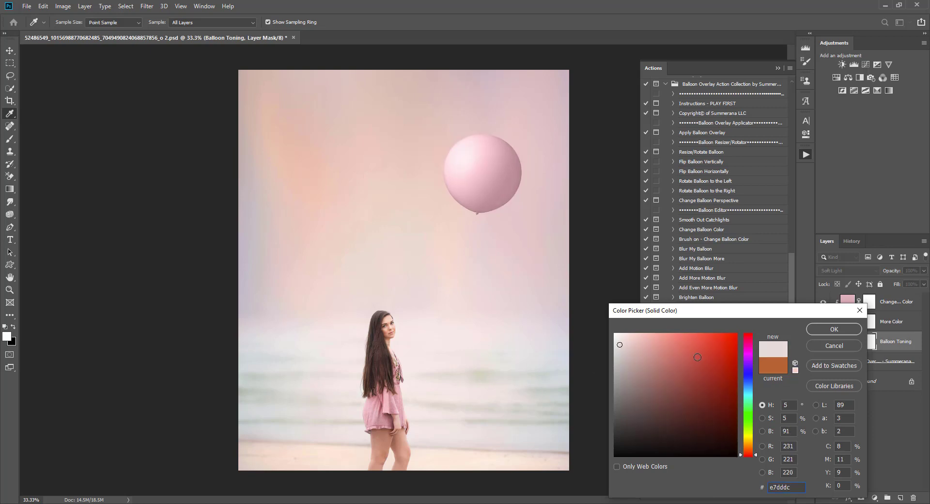
left_click(679, 348)
left_click(748, 374)
left_click_drag(679, 348, 677, 343)
left_click_drag(751, 388, 751, 391)
mouse_move(689, 361)
left_mouse_down()
mouse_move(683, 368)
mouse_move(676, 346)
mouse_move(686, 337)
mouse_move(679, 340)
left_mouse_up()
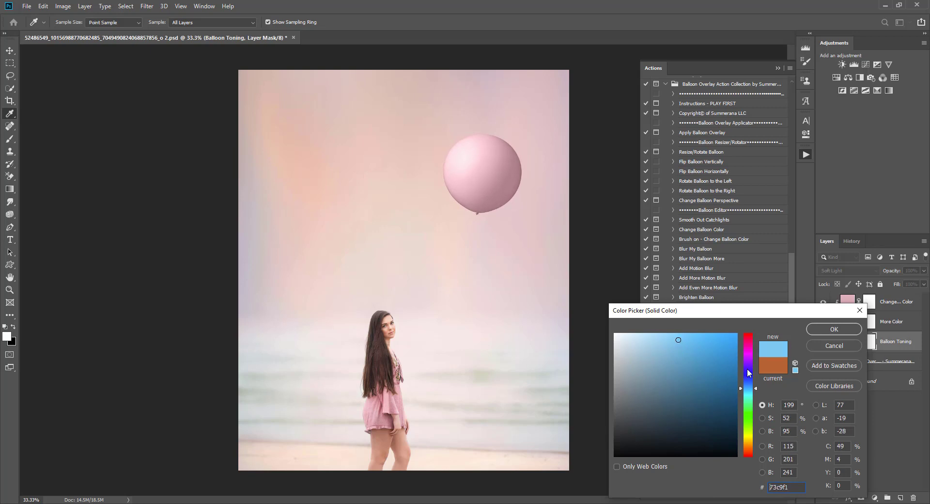
Step: Restore and accept the original orange toning colour, and toggle the Balloon Toning layer's visibility to compare the effect
left_click(773, 367)
left_click(834, 329)
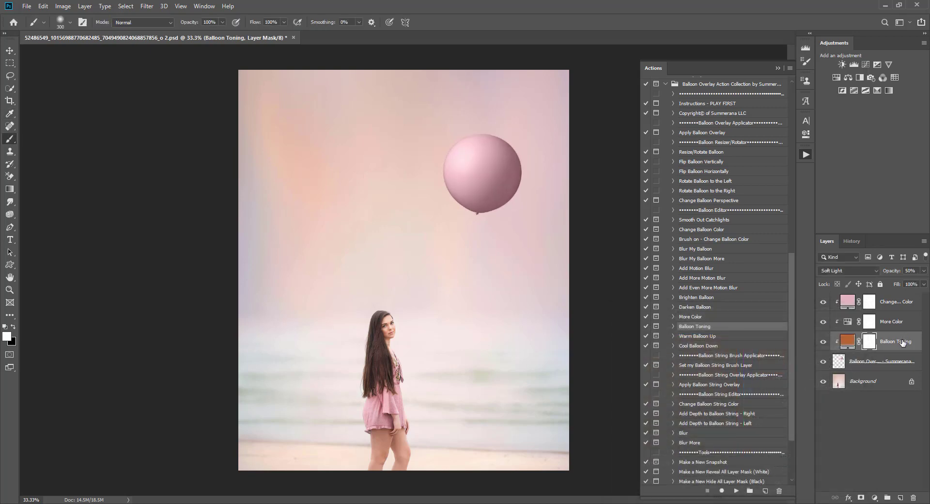
left_click(823, 342)
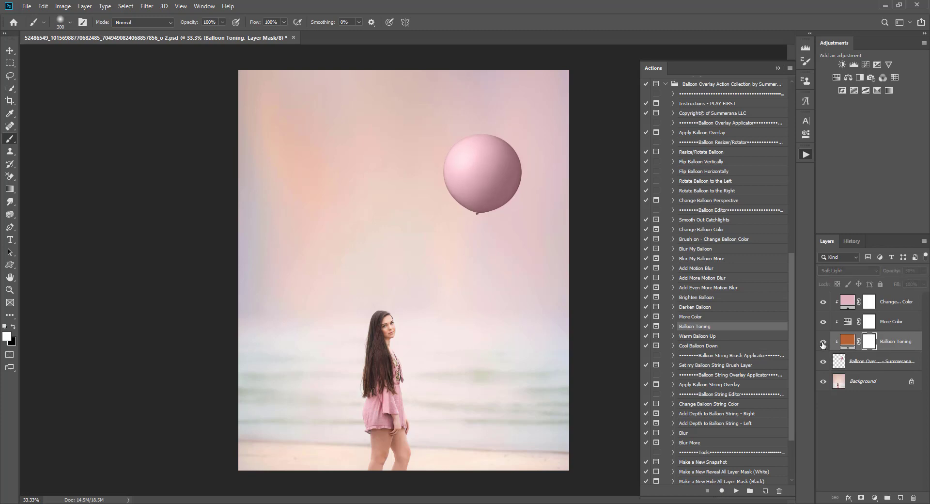
left_click(823, 344)
Step: Run the Warm Balloon Up action on the light pink balloon layer, continuing past the clipping mask warning
left_click(890, 361)
left_click(694, 337)
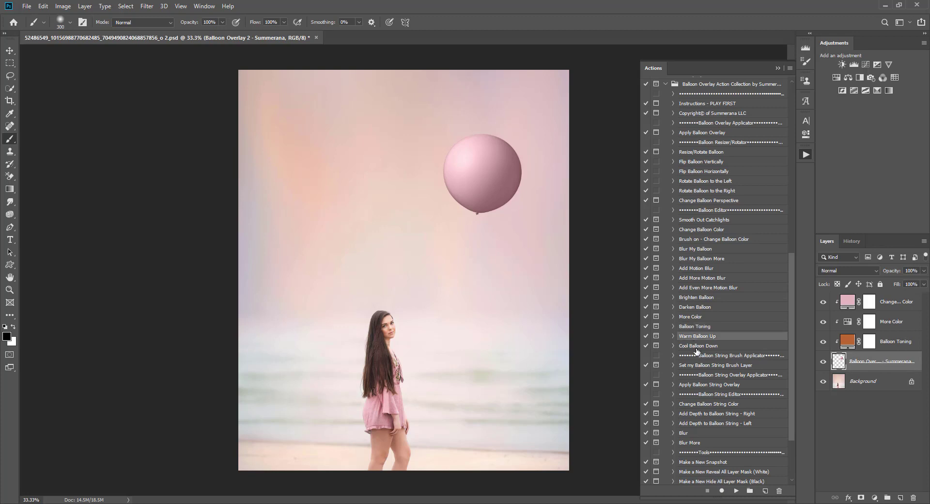
left_click(736, 490)
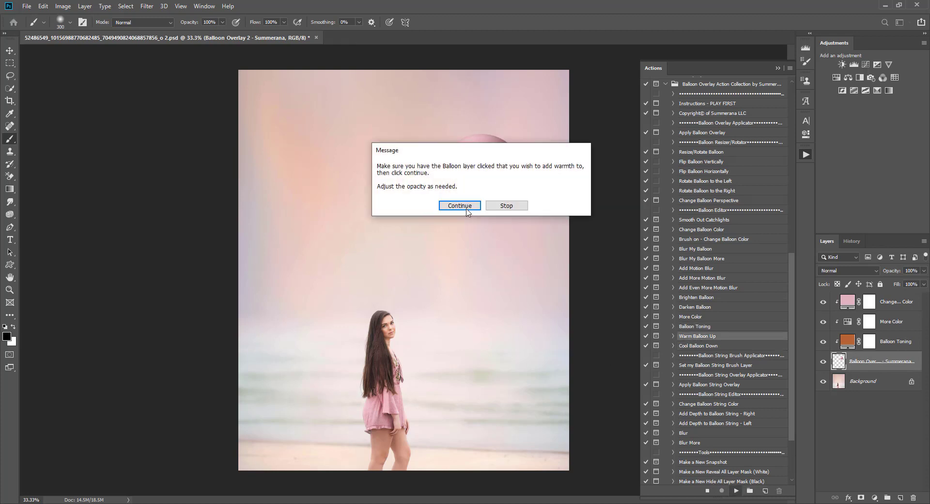
left_click(460, 206)
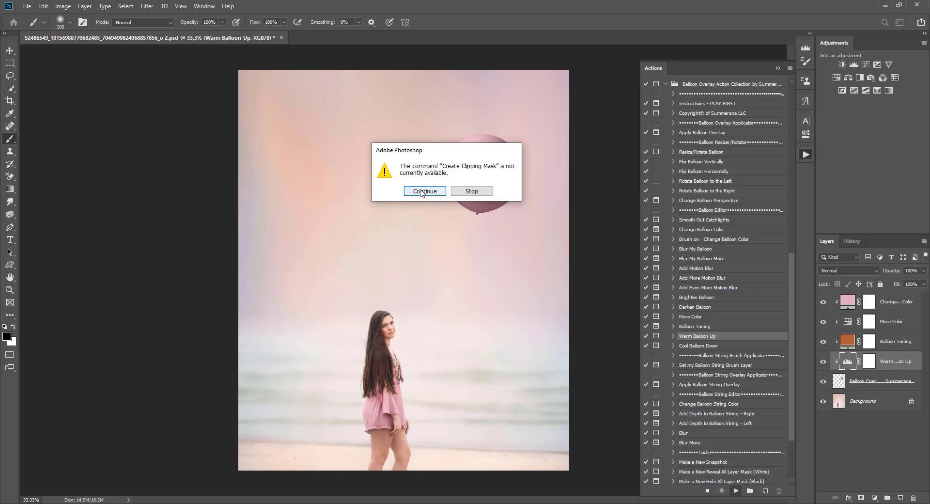
left_click(422, 192)
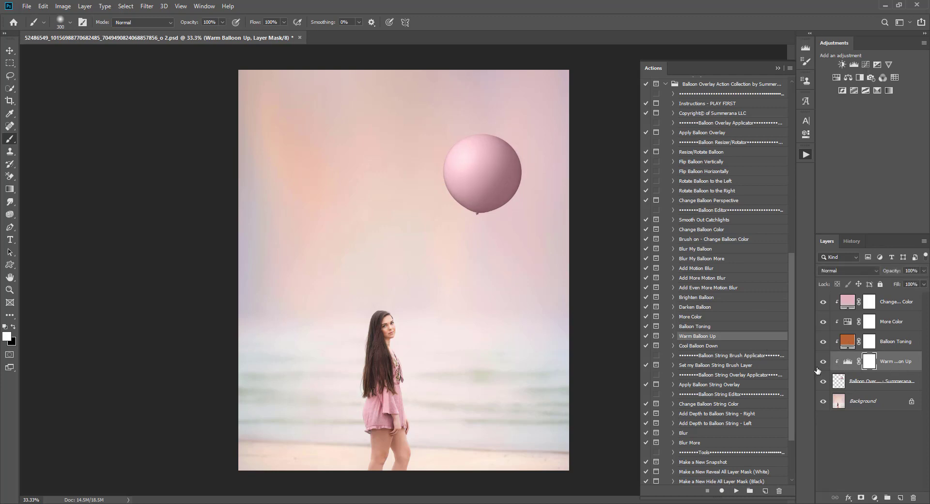
left_click(700, 345)
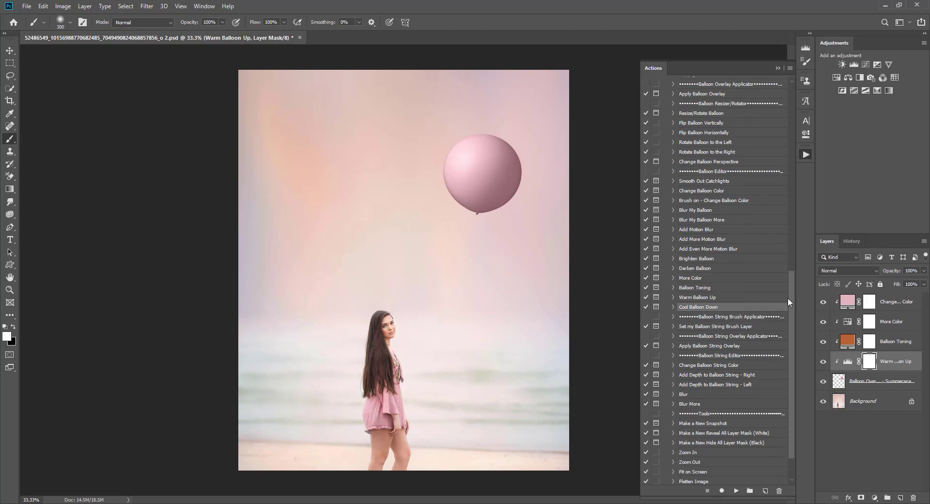
scroll(791, 295, "down", 2)
left_click_drag(792, 301, 792, 299)
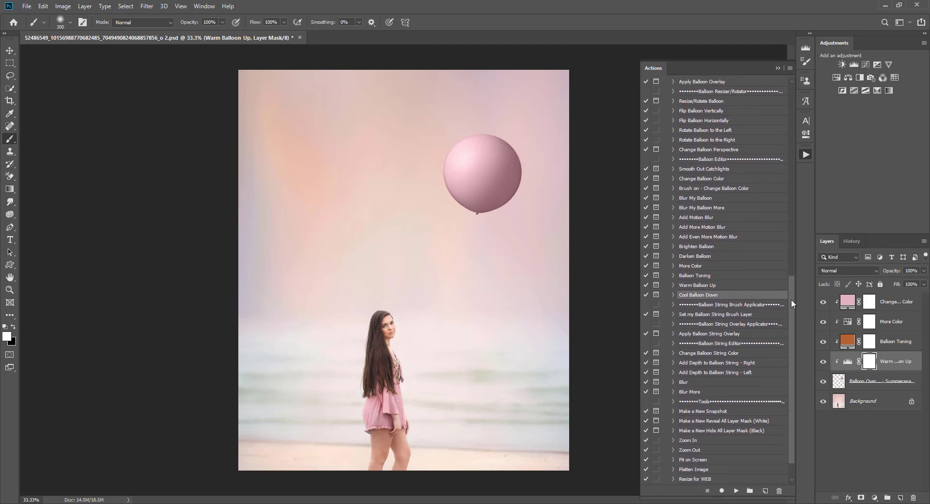
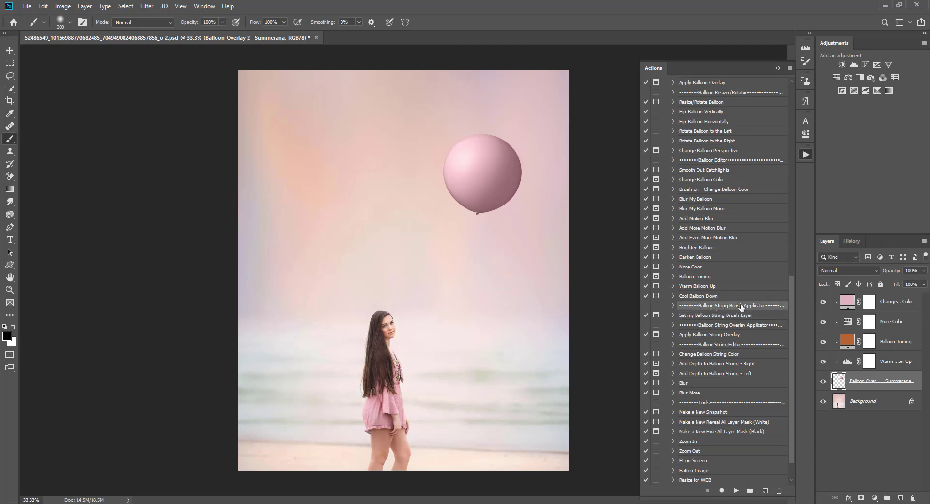
left_click(719, 326)
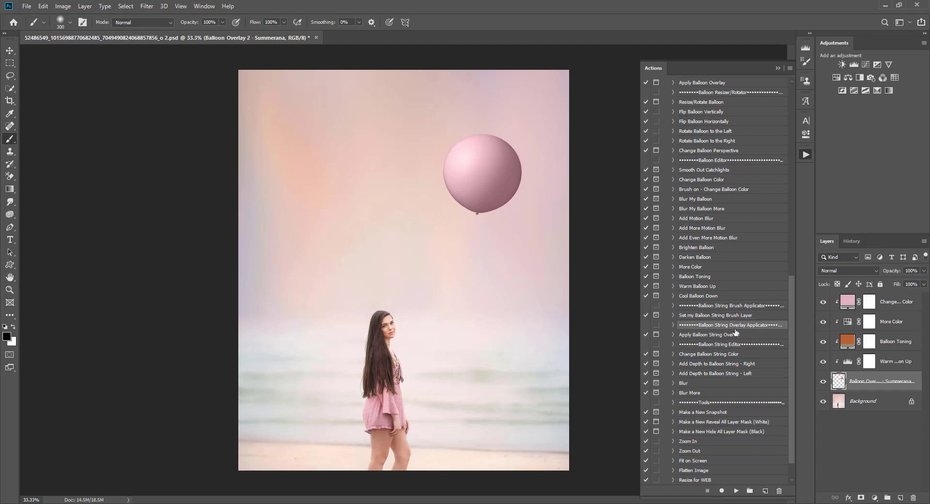
Step: Run the Set my Balloon String Brush Layer action to add a layer for the string
left_click(715, 315)
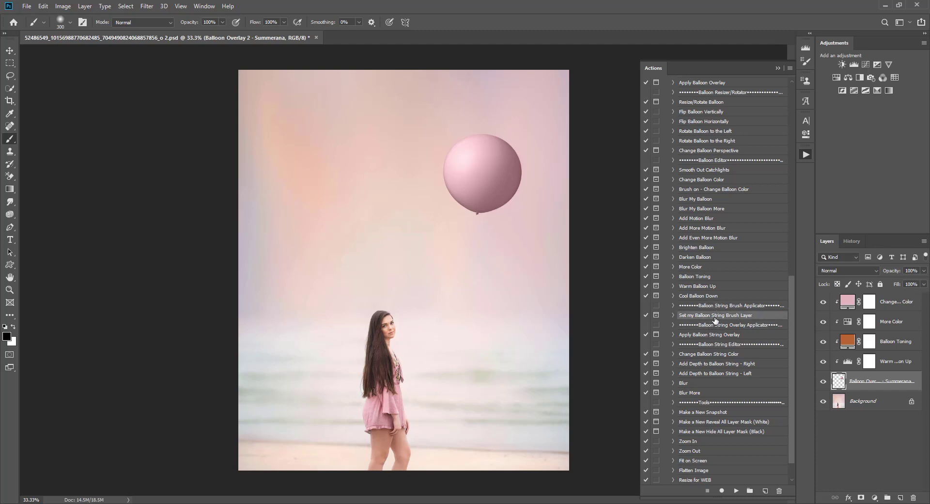
left_click(735, 491)
left_click(456, 206)
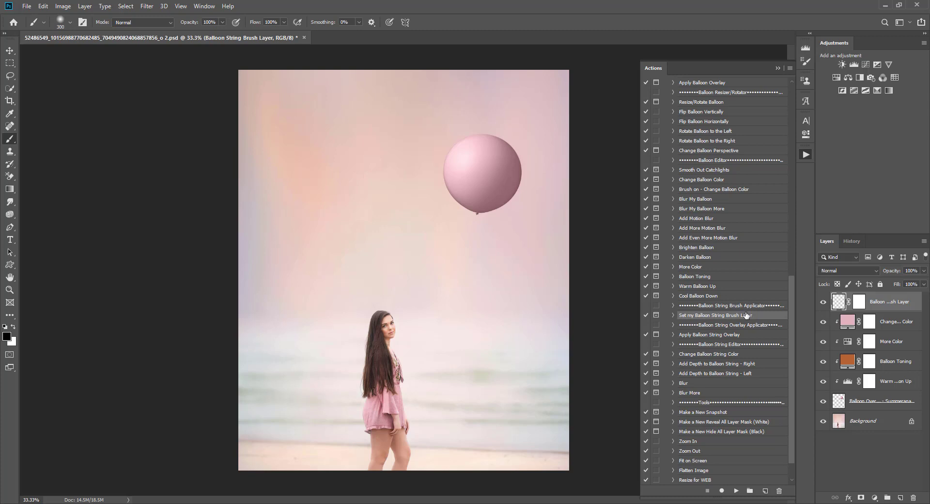
Step: Browse the Summerana Balloon String brushes and select the first Freehand Balloon String brush at 175 px
left_click(69, 24)
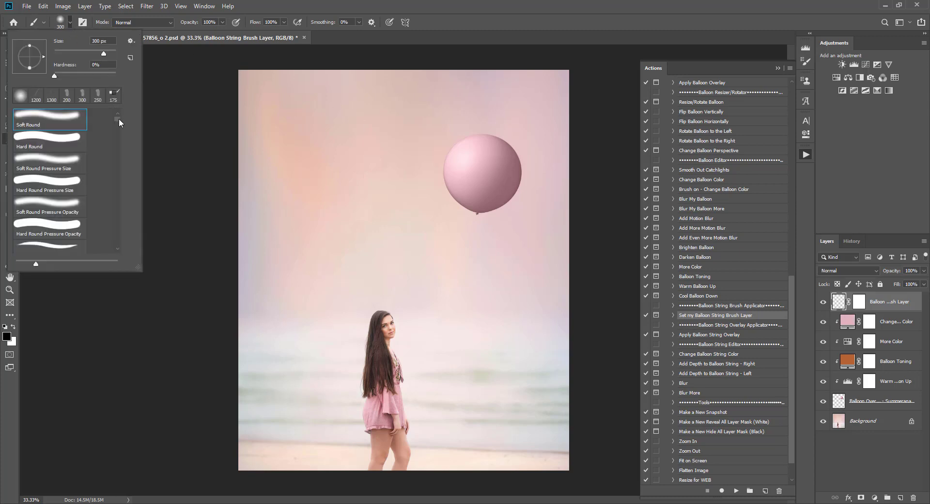
left_click_drag(120, 121, 115, 240)
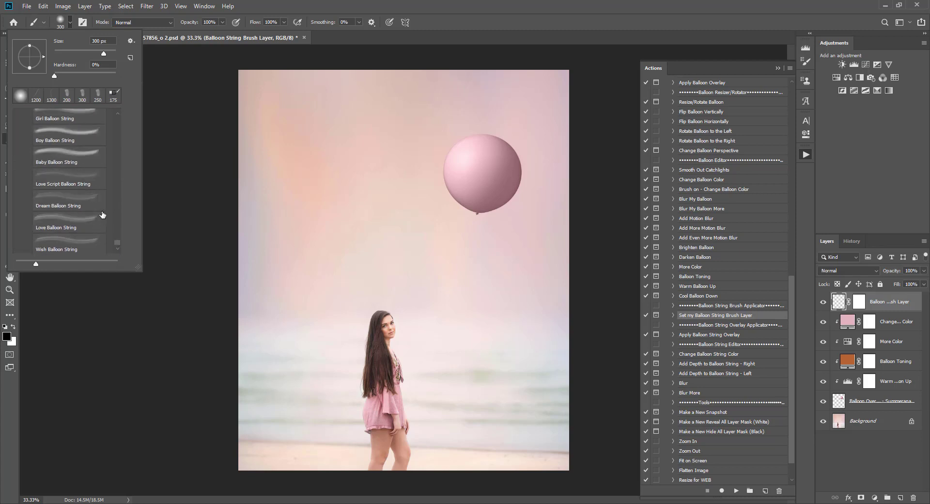
scroll(102, 215, "up", 6)
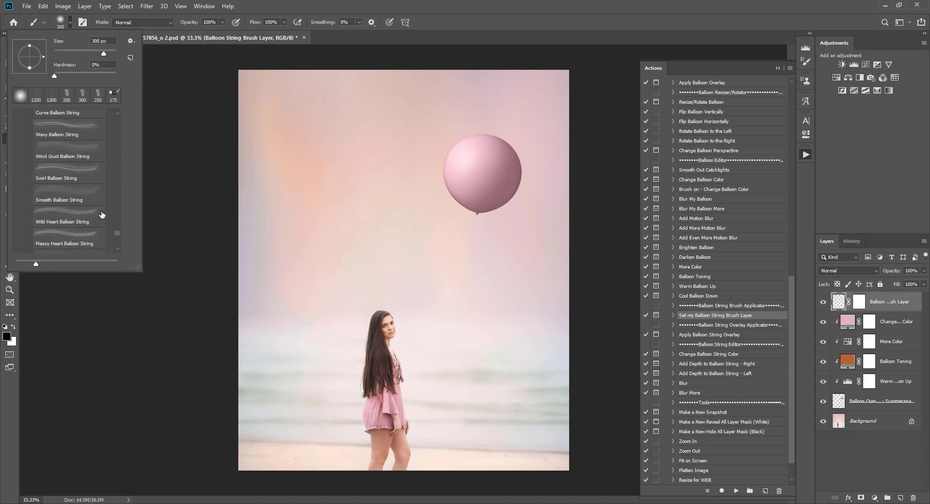
scroll(102, 214, "up", 6)
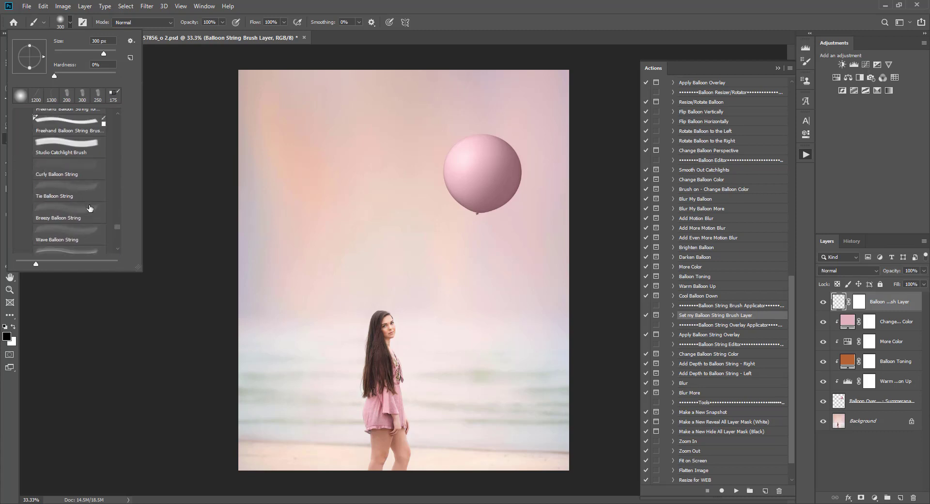
scroll(89, 209, "up", 4)
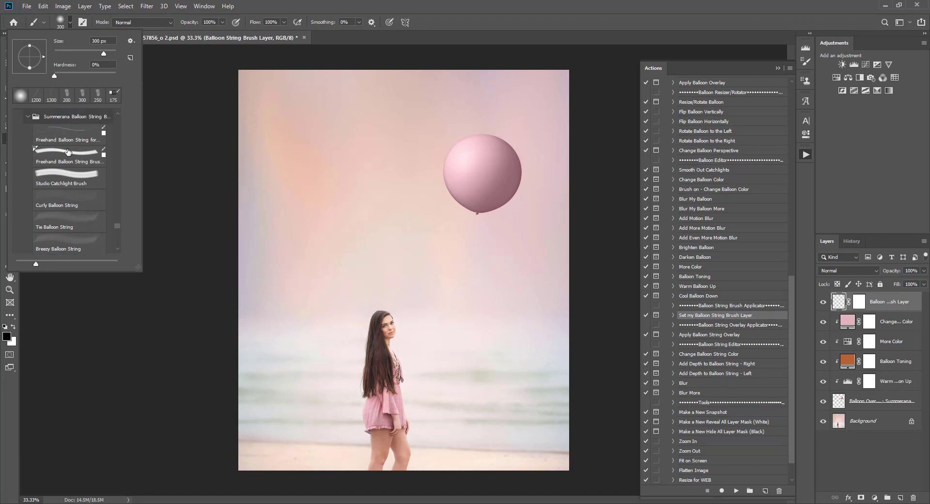
left_click(99, 157)
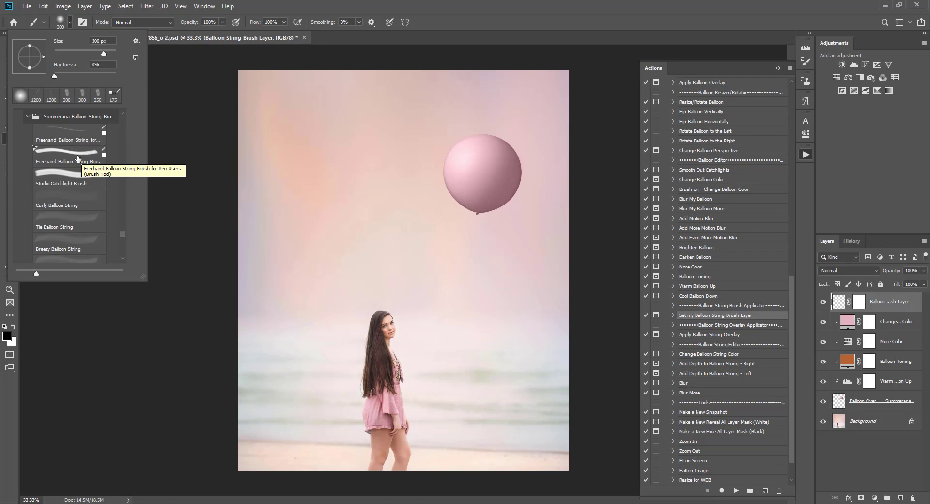
left_click(83, 132)
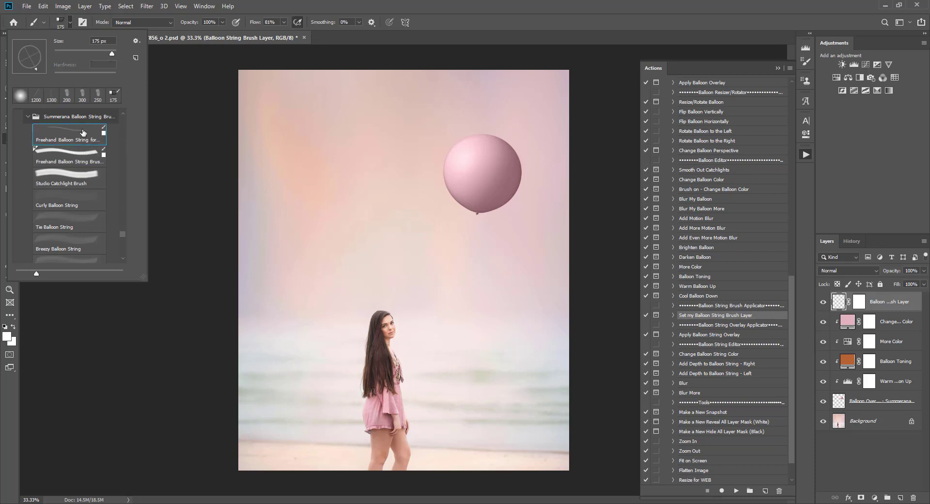
Step: Paint a white curved string from the pink balloon's knot to the woman's hand, and undo the stroke
left_click(433, 196)
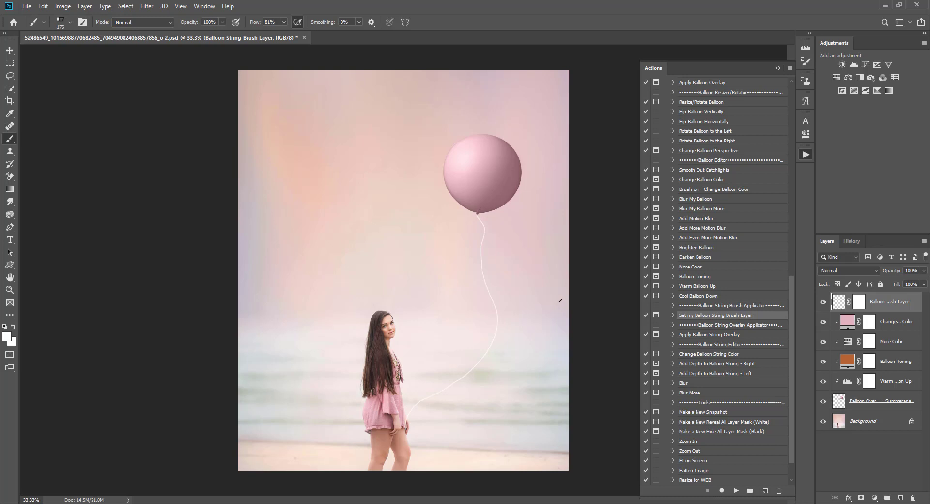
left_click(852, 240)
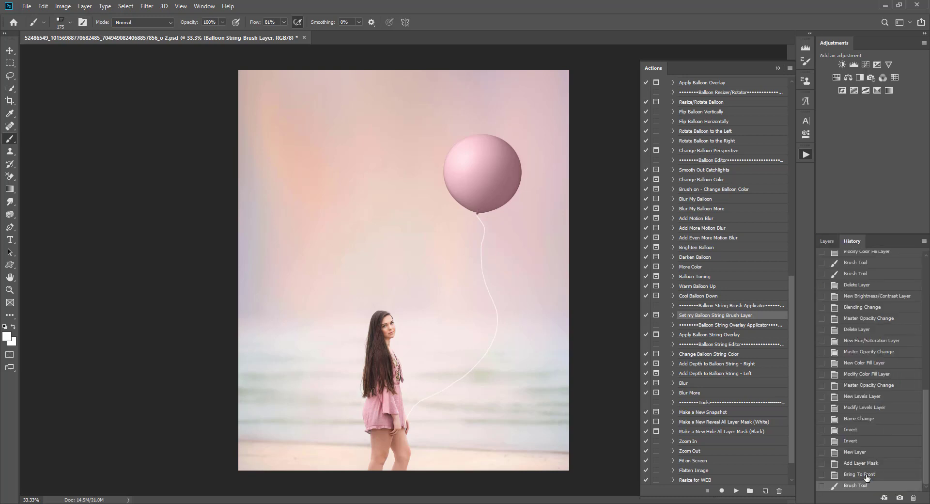
left_click(827, 241)
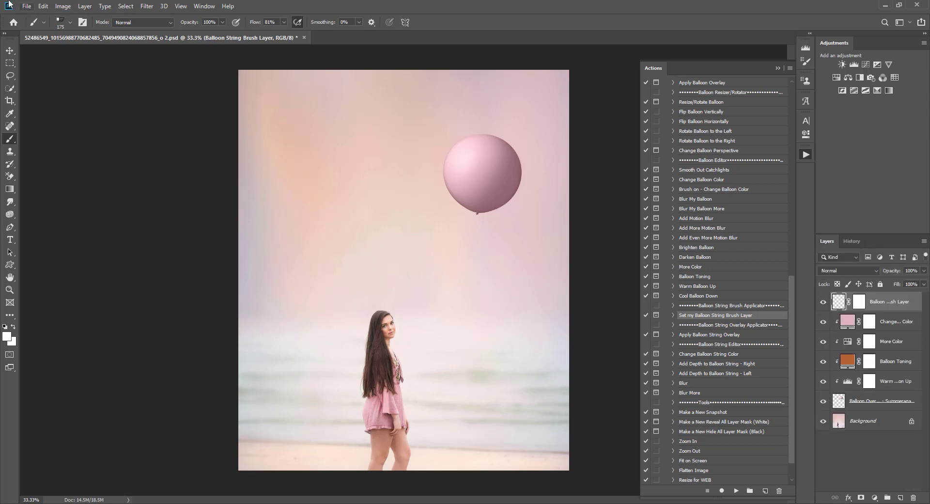
Step: Select the Studio Catchlight Brush at 1233 px from the Summerana Balloon String brushes
left_click(69, 23)
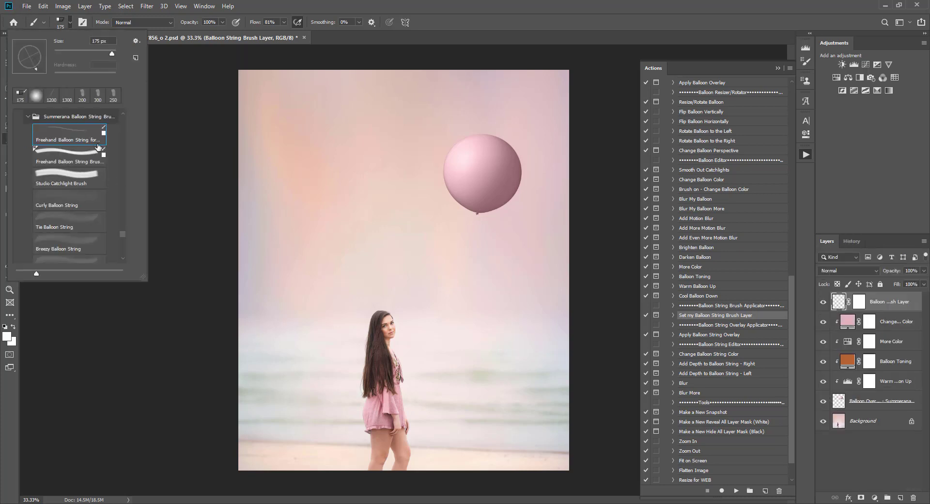
left_click(68, 182)
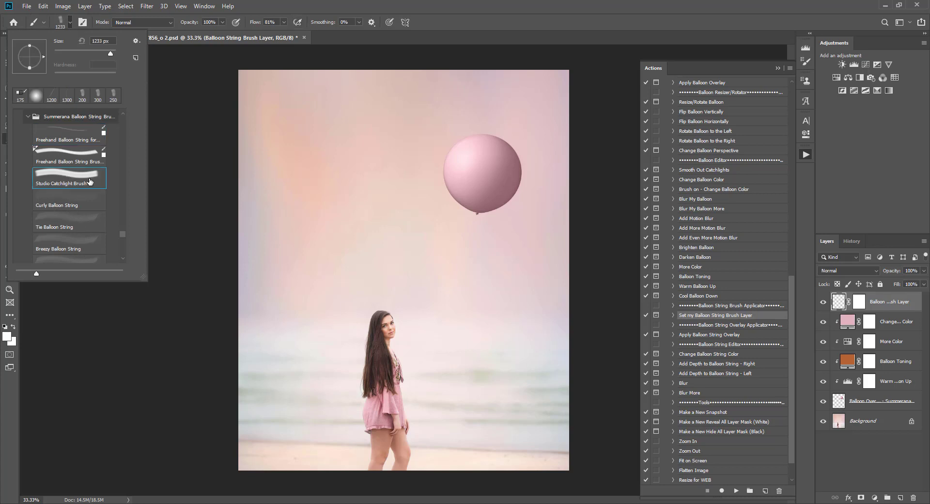
left_click(777, 68)
left_click(806, 154)
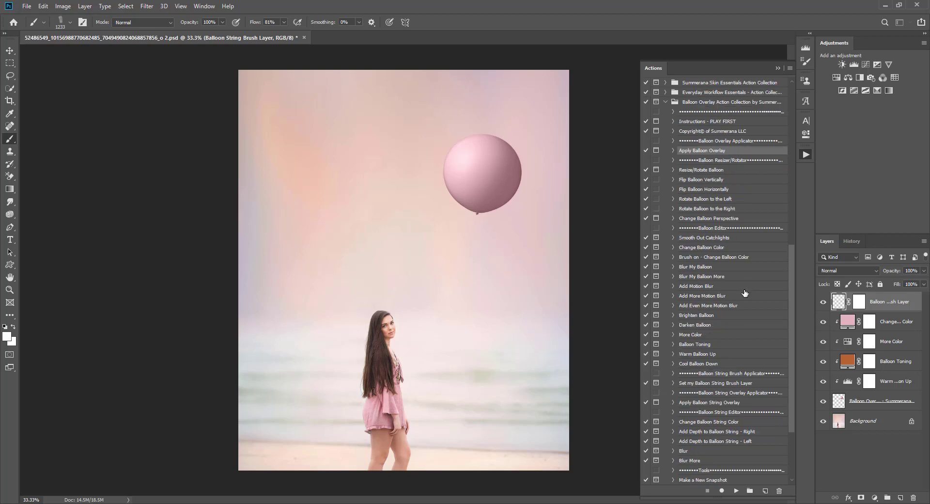
Step: Run Apply Balloon Overlay and place Balloon Overlay 28 - Summerana from the Balloon Overlays Part 1 folder in the sky beside the pink balloon
scroll(744, 293, "down", 3)
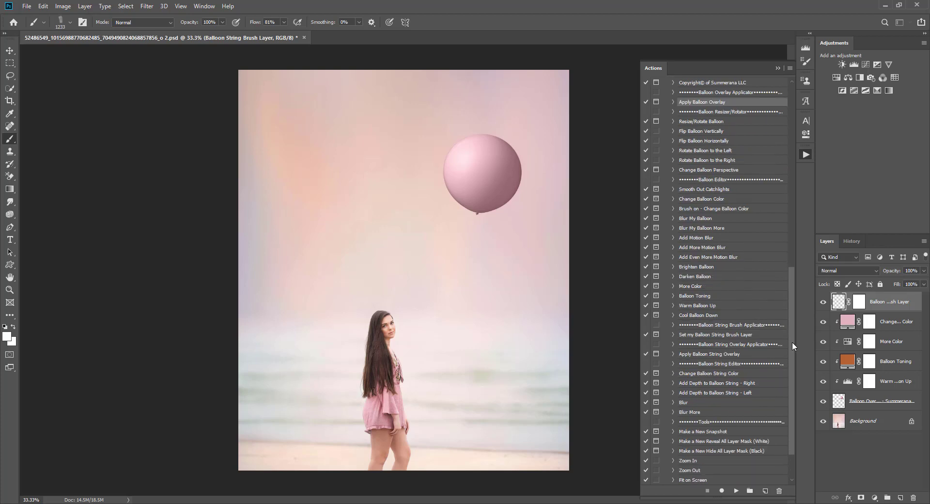
left_click_drag(792, 341, 792, 330)
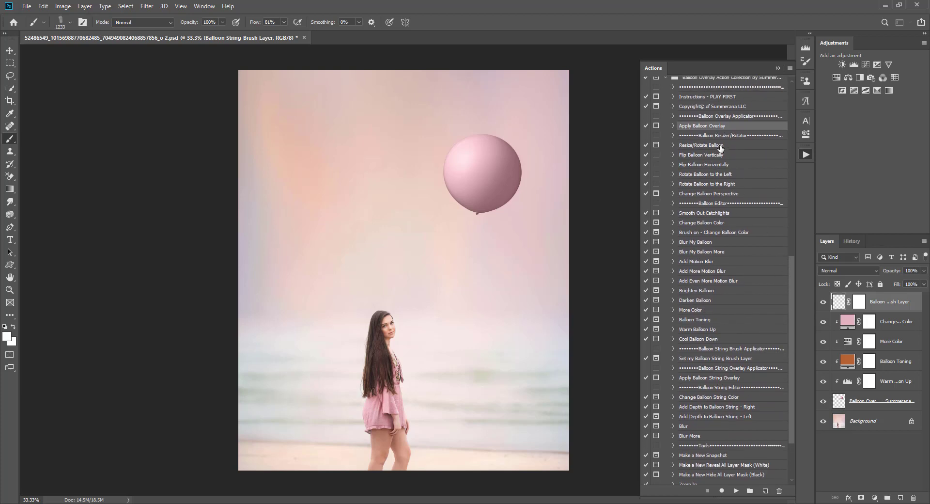
left_click(736, 491)
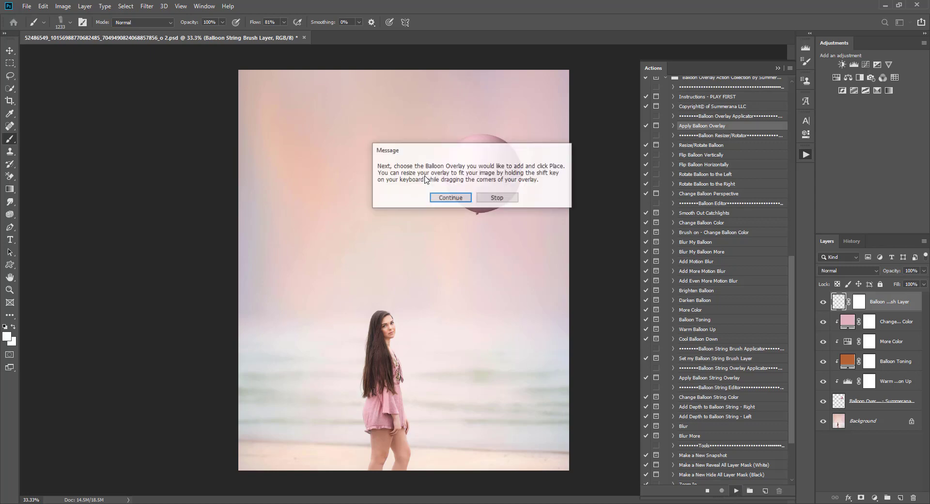
left_click(433, 197)
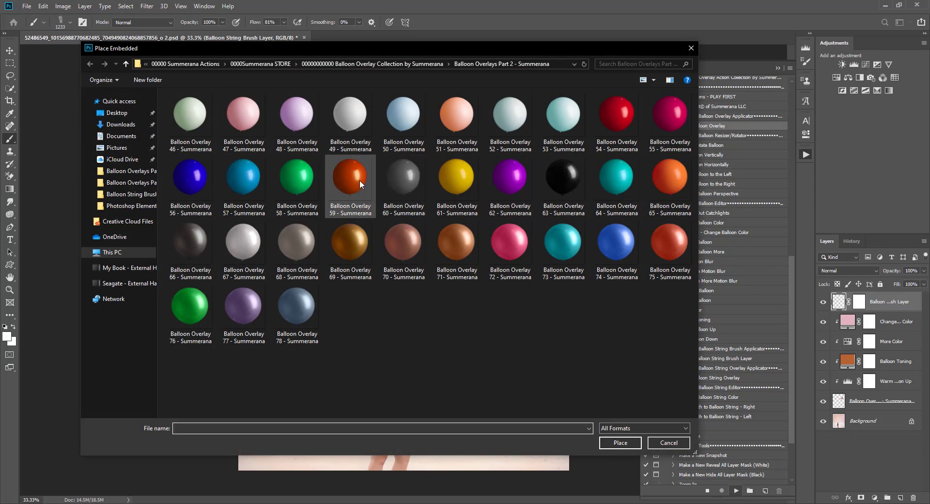
left_click(424, 64)
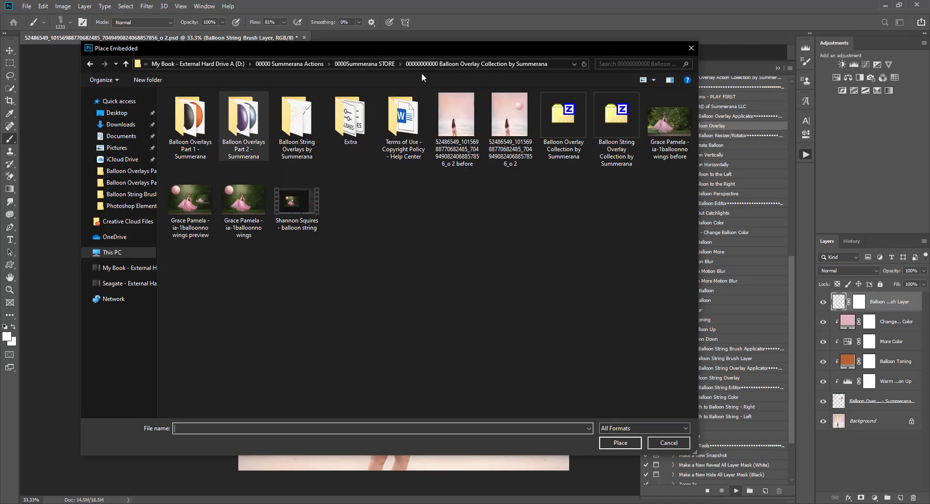
double_click(190, 116)
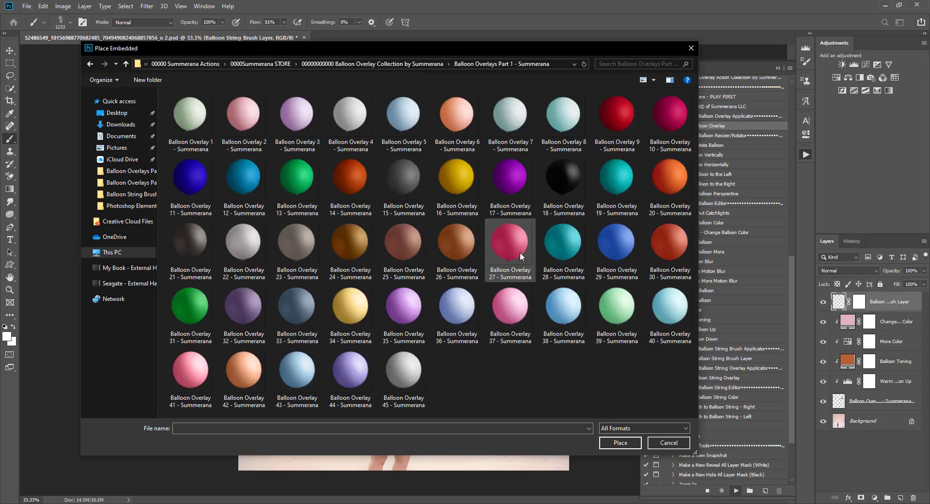
left_click(566, 251)
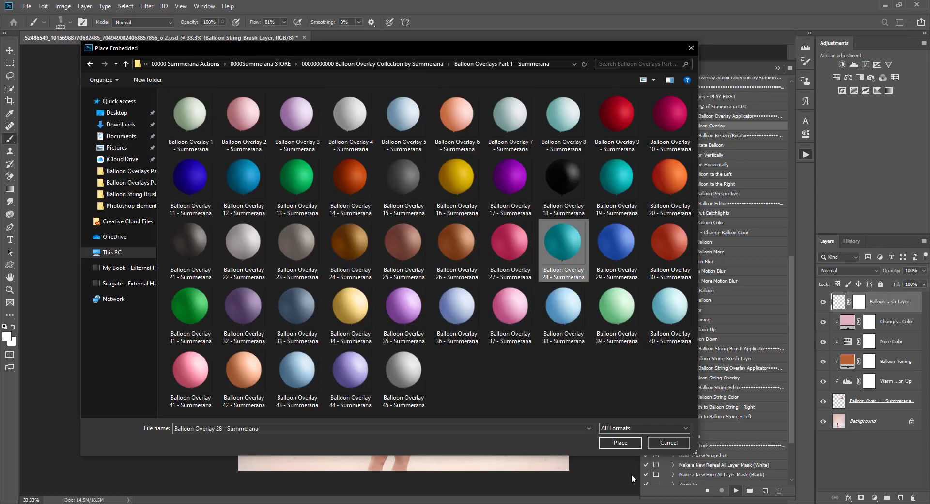
left_click(629, 442)
left_click_drag(347, 208, 333, 154)
left_click(369, 22)
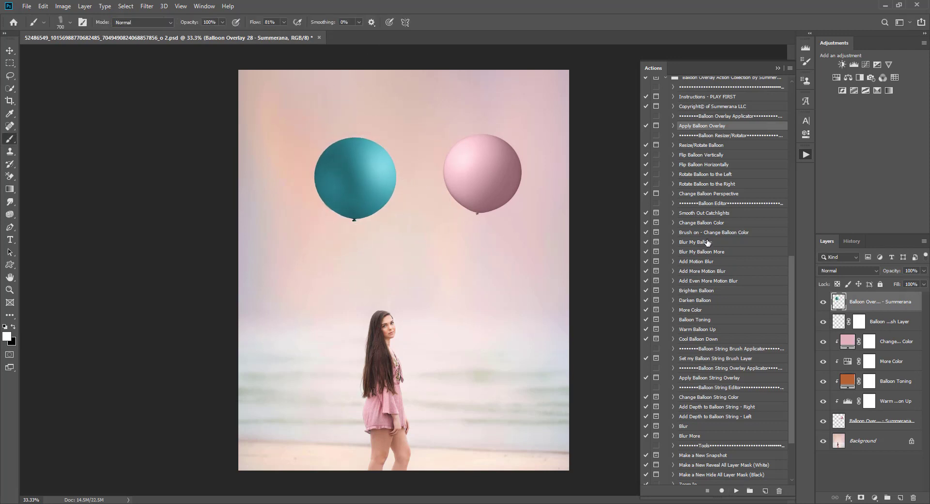
Step: Create a new string brush layer above the teal balloon with the Set my Balloon String Brush Layer action
left_click(713, 360)
left_click(737, 490)
left_click(464, 208)
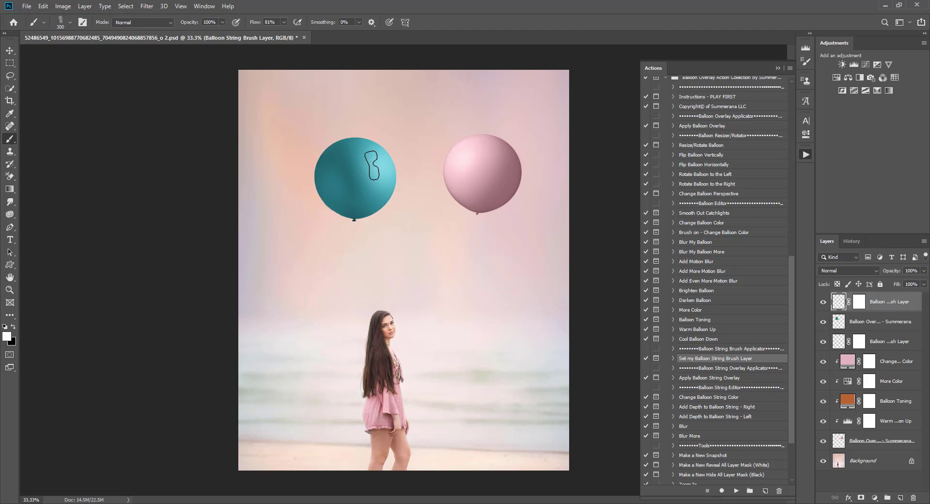
Step: Undo the last brush stroke, and repaint a white studio catchlight on the teal balloon at 100% flow and 200 px
left_click(43, 6)
left_click(65, 16)
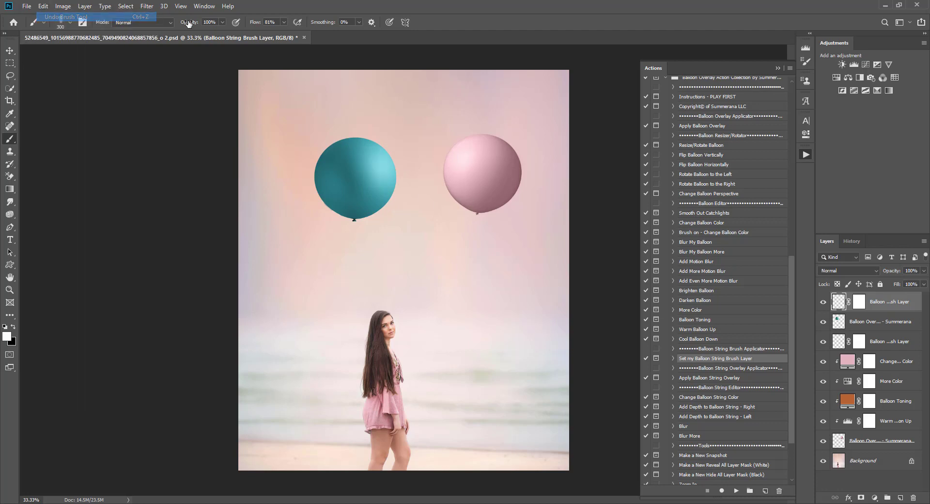
left_click(284, 22)
key("bracketleft")
key("bracketleft")
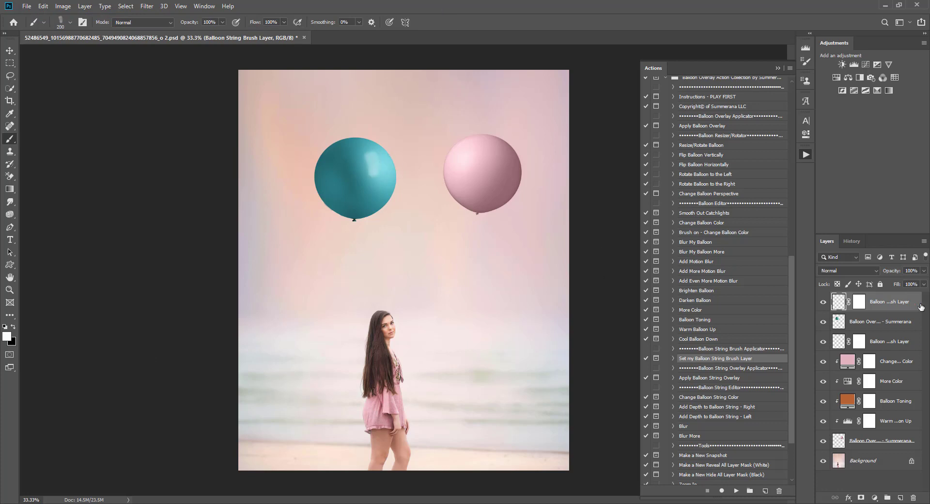
Step: Soften the teal balloon's catchlight by running the Blur More action
left_click(695, 425)
left_click(702, 437)
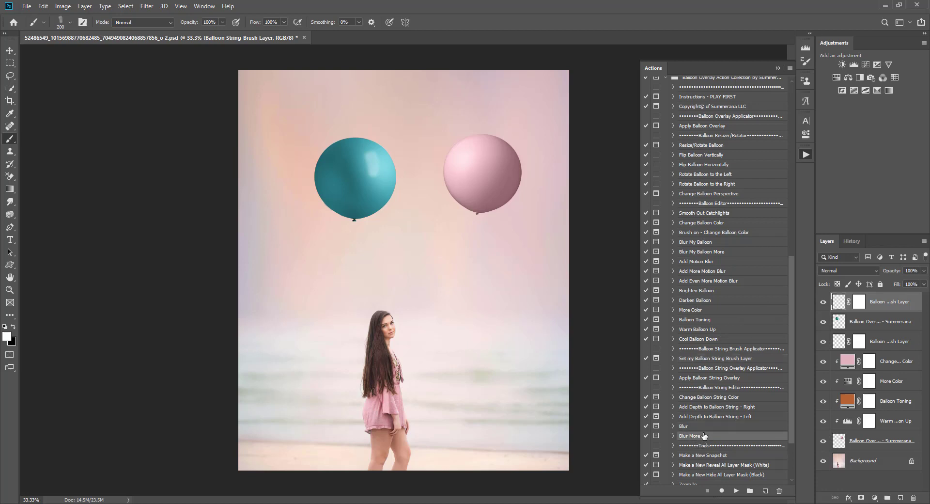
left_click(736, 491)
left_click(434, 191)
Step: Delete the teal balloon overlay layer together with its catchlight brush layer
left_click(902, 323, "shift")
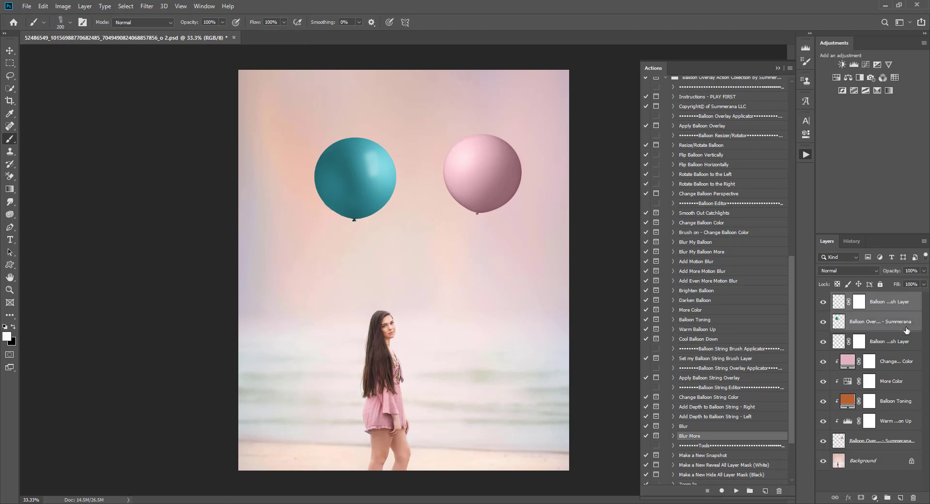
left_click_drag(903, 325, 914, 497)
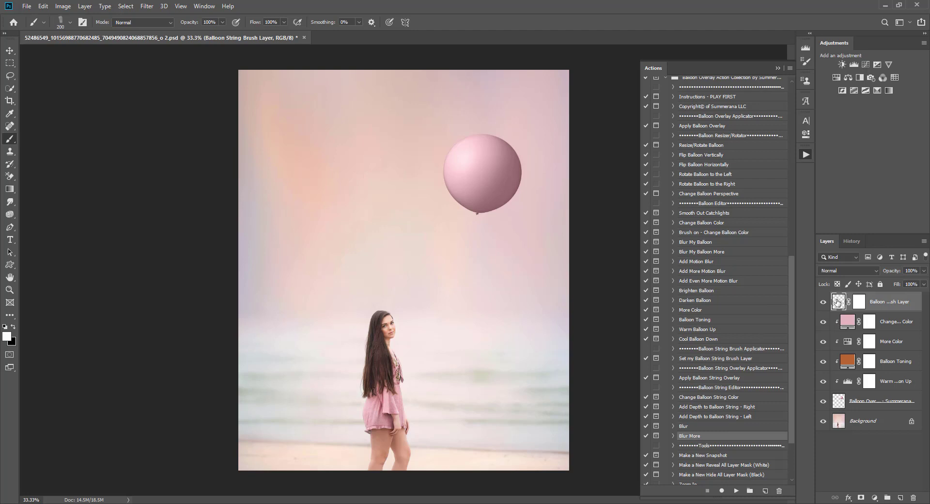
Step: Choose the Tie Balloon String brush from the Summerana Balloon String brushes after trying Curly Balloon String
left_click(698, 360)
left_click(59, 23)
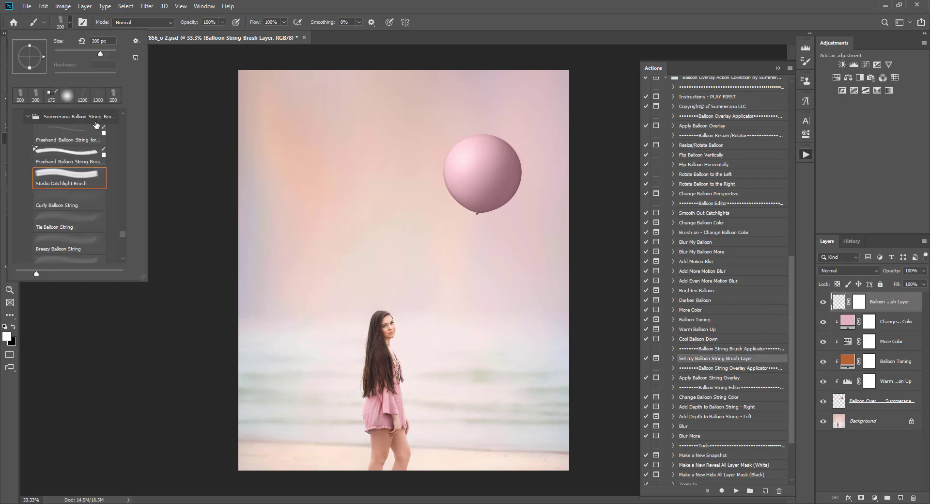
left_click(58, 201)
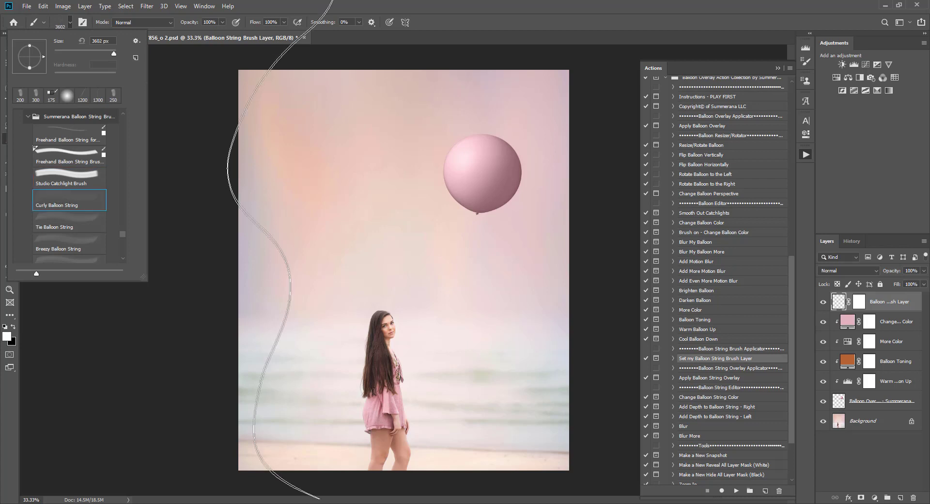
left_click(58, 222)
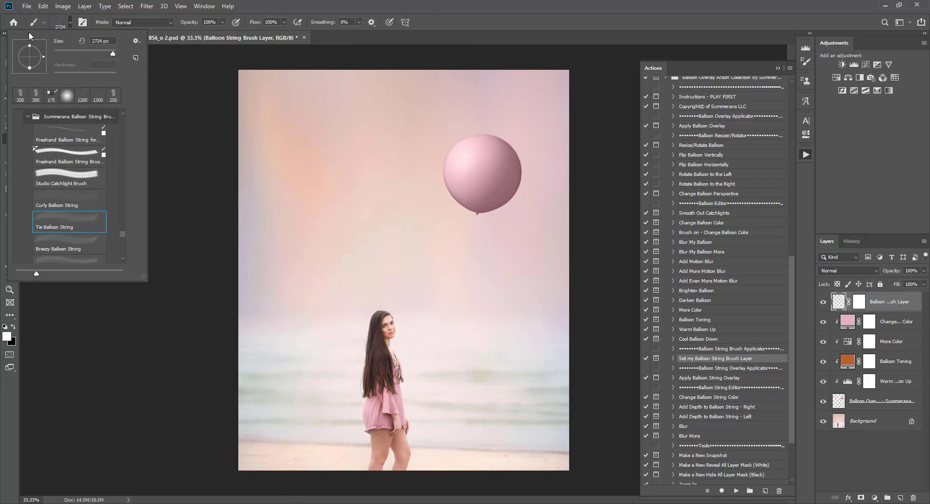
left_click(70, 23)
Step: Resize the Tie Balloon String brush to 1100 px, trying it at 800 px below the pink balloon's knot
key("bracketleft")
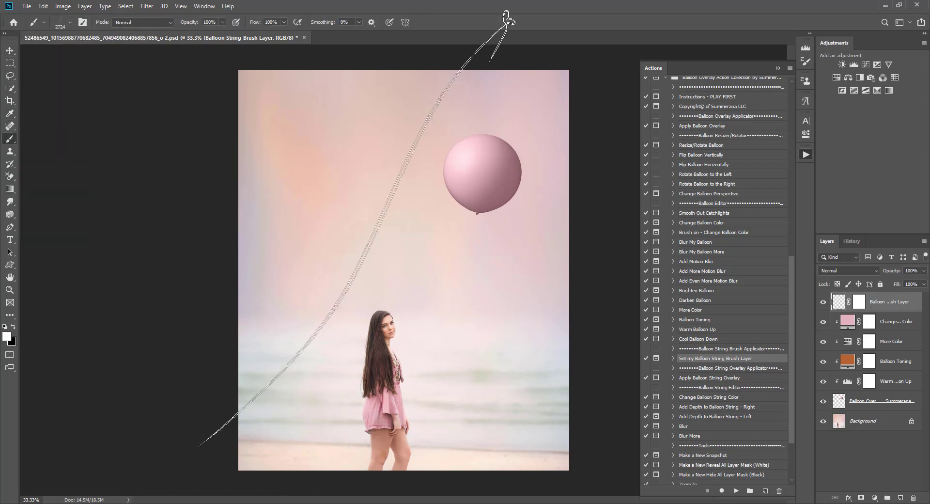
key("bracketleft")
key("bracketleft")
key("bracketleft")
key("bracketleft")
key("bracketleft")
key("bracketleft")
key("bracketleft")
key("bracketleft")
key("bracketleft")
key("bracketleft")
key("bracketleft")
key("bracketleft")
key("bracketleft")
key("bracketleft")
key("bracketleft")
key("bracketleft")
key("bracketleft")
key("bracketleft")
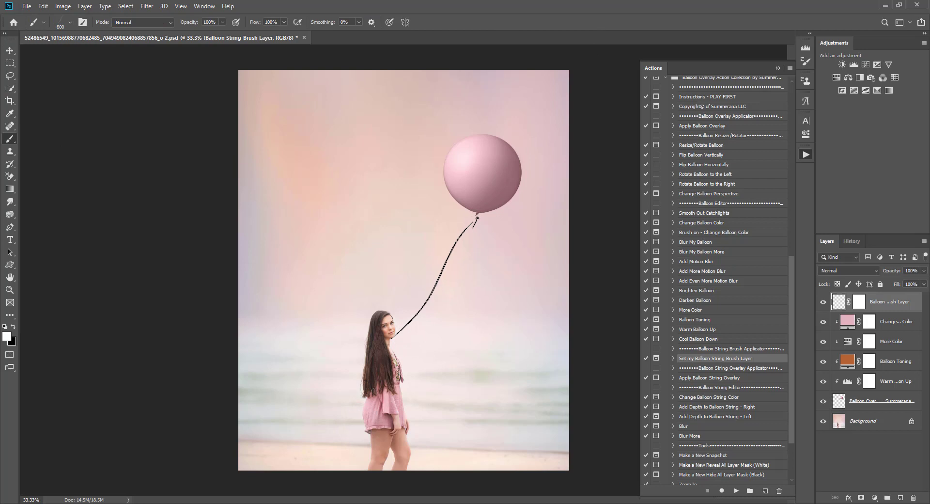
left_click(434, 276)
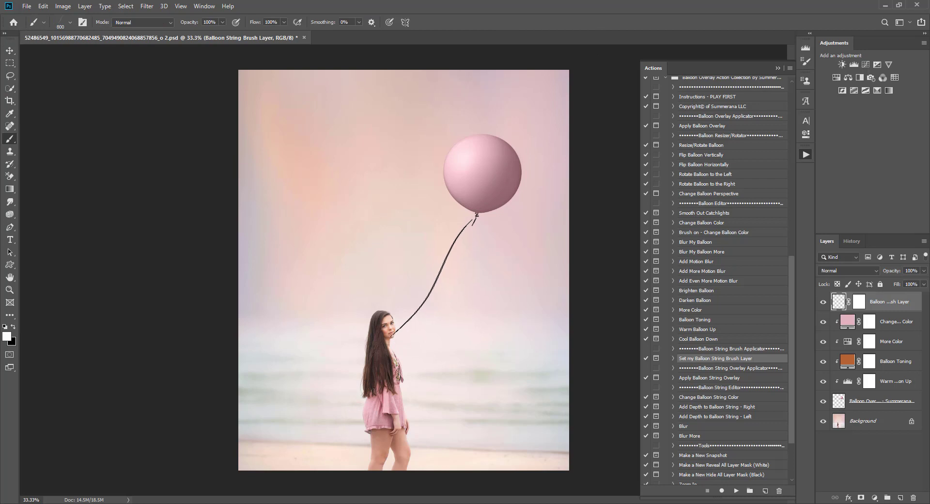
key("bracketright")
key("bracketright")
key("bracketright")
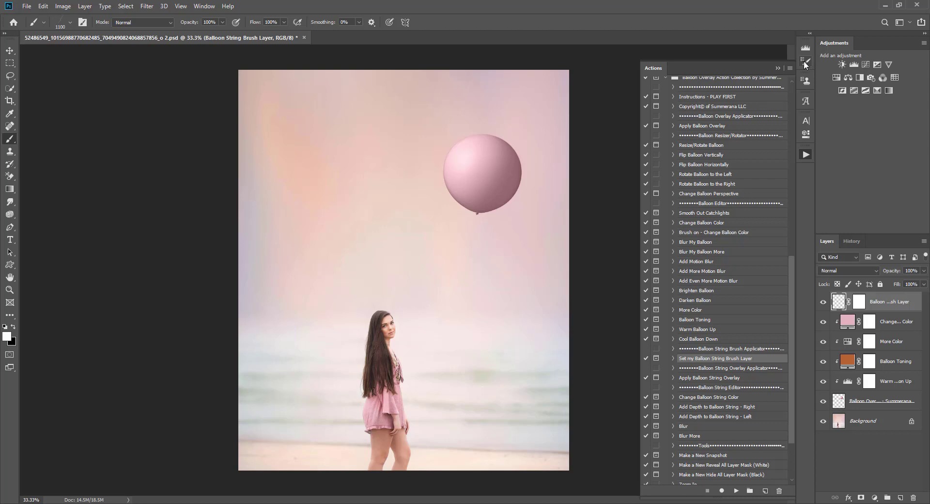
Step: Show the Brushes panel, make it taller, and display the Brush Settings for the string brush tip
left_click(209, 10)
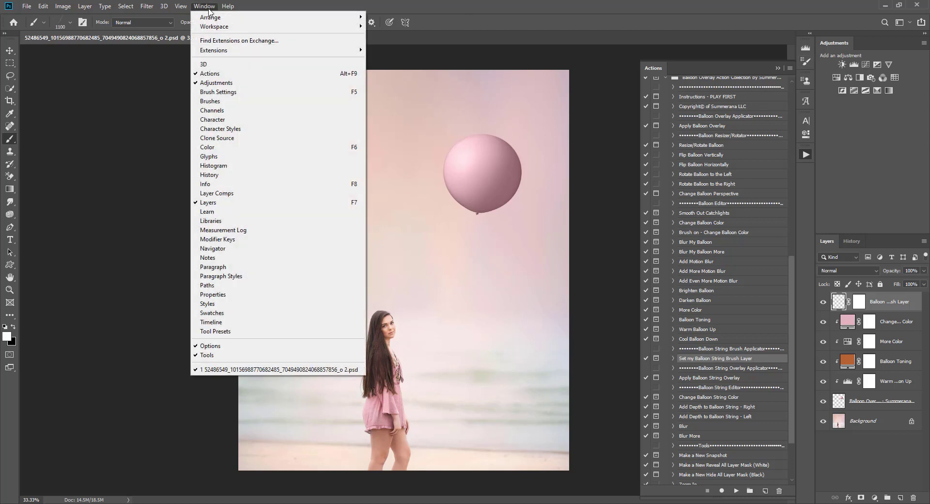
left_click(210, 102)
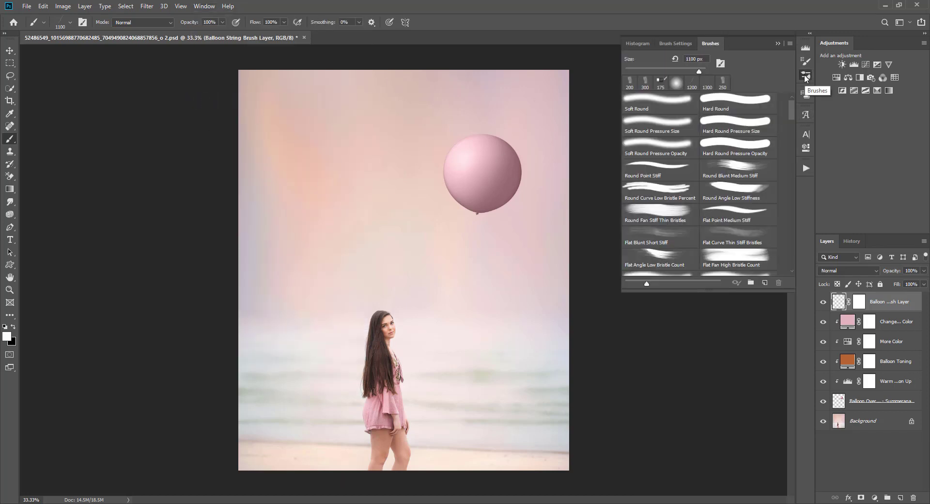
mouse_move(707, 289)
left_mouse_down()
mouse_move(704, 388)
mouse_move(705, 373)
left_mouse_up()
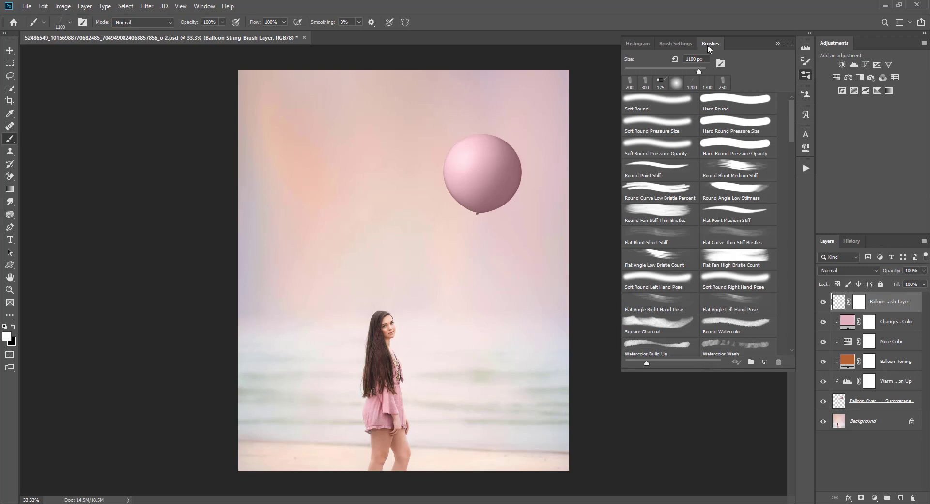
left_click(671, 40)
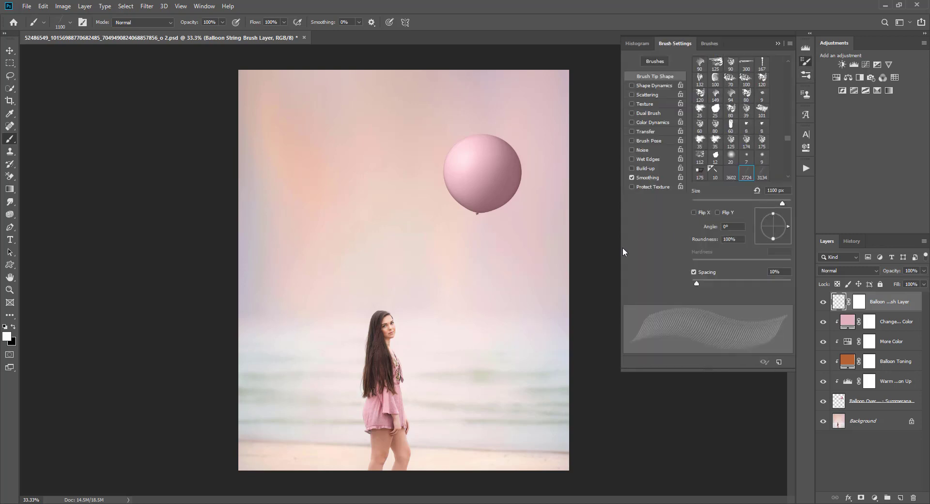
Step: Set the string brush to 1200 px and a 22° angle, and stamp a white string from the pink balloon's knot
left_click_drag(788, 225, 787, 223)
left_click(488, 296)
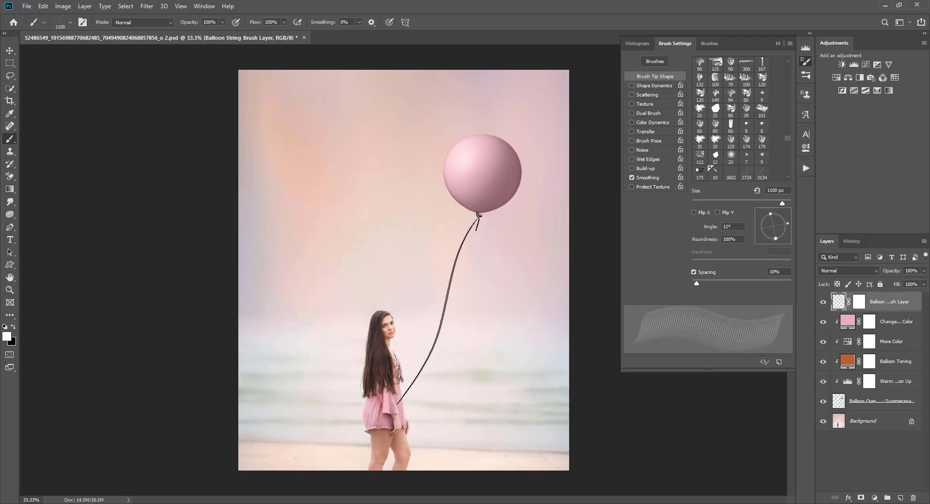
key("bracketright")
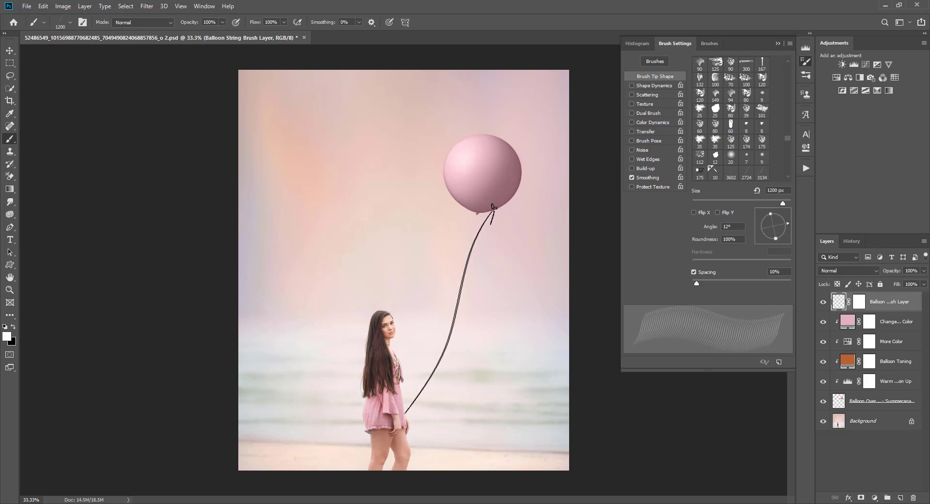
left_click(786, 221)
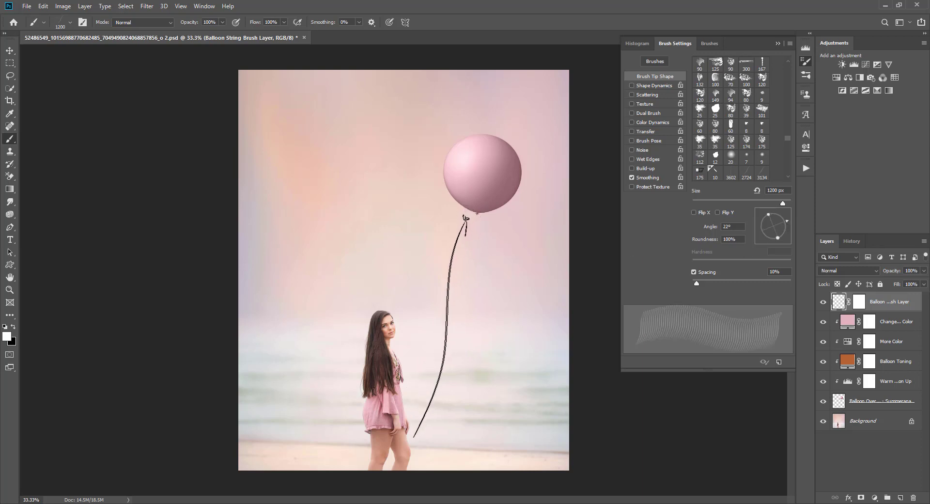
left_click(455, 316)
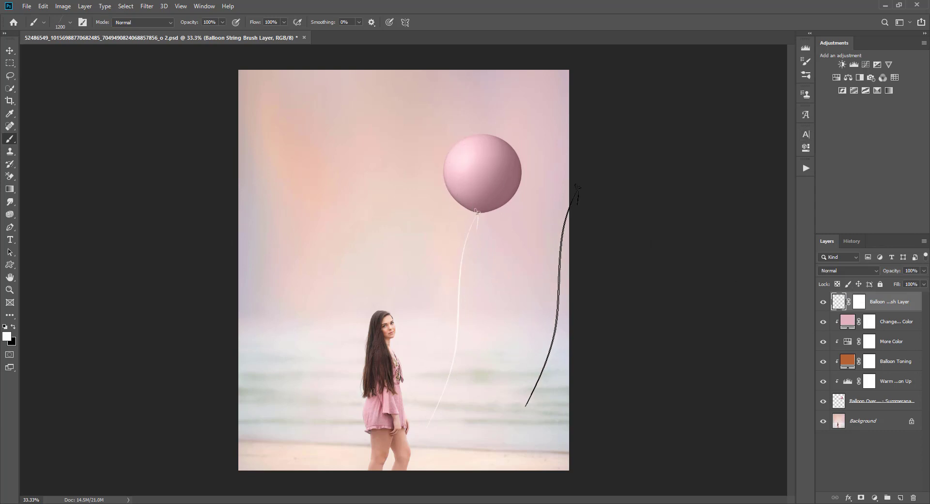
Step: Open the Liquify filter on the painted balloon string layer
left_click(806, 167)
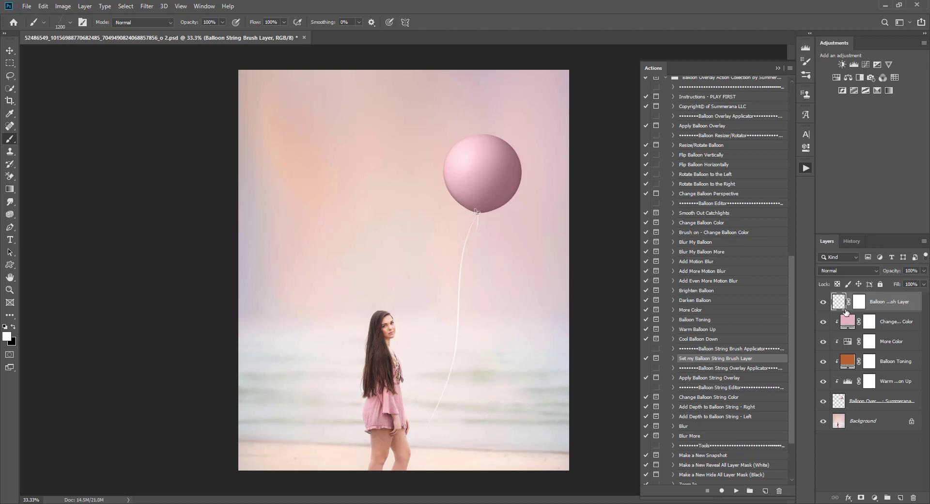
left_click(9, 51)
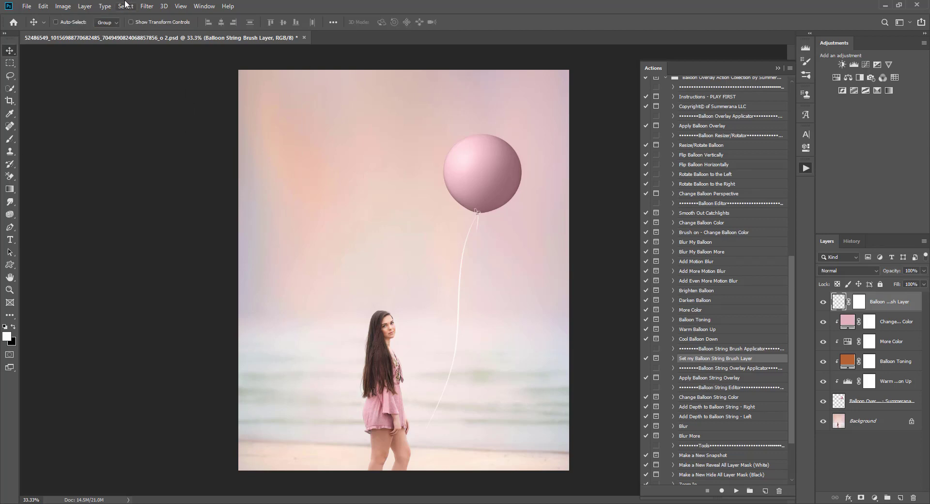
left_click(147, 6)
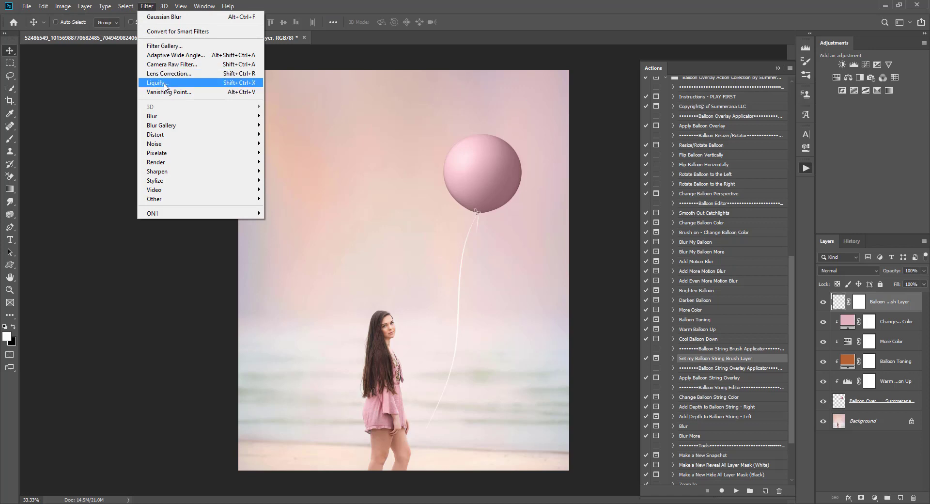
left_click(543, 55)
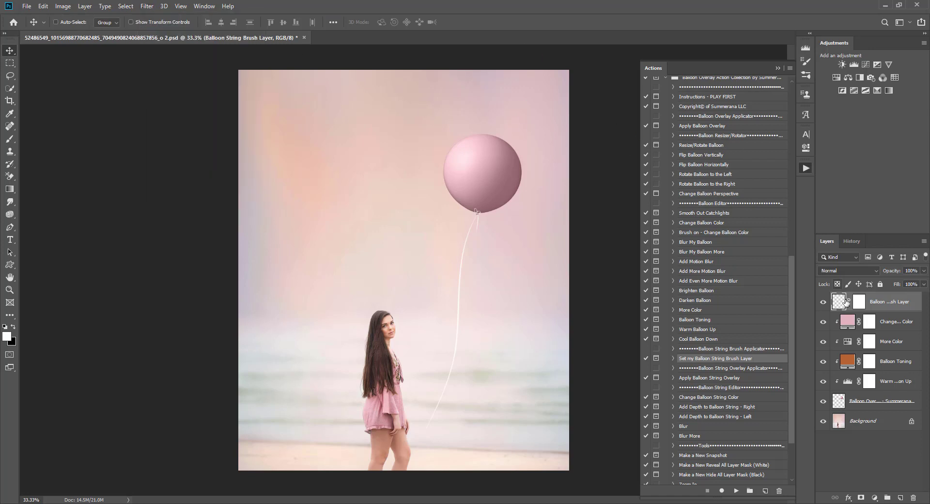
left_click(147, 6)
left_click(158, 83)
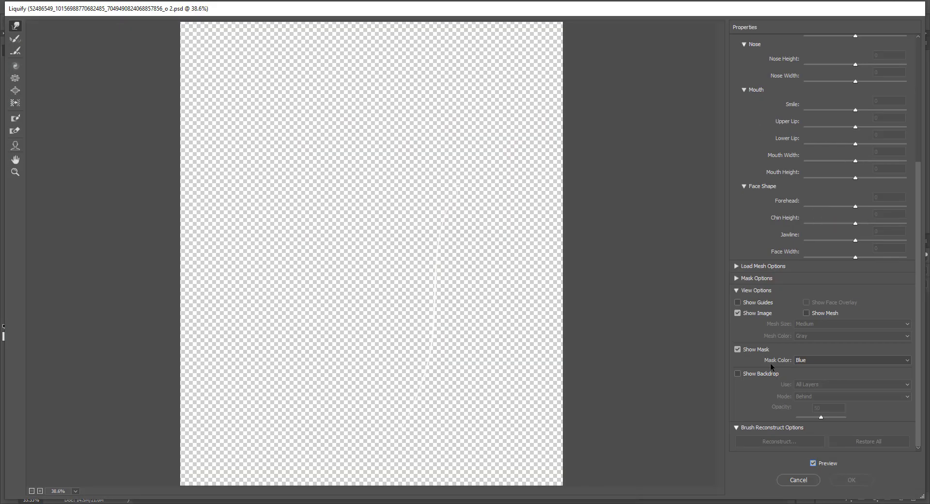
Step: Show the backdrop of all layers behind the string in Liquify, at 50 opacity
scroll(921, 310, "up", 10)
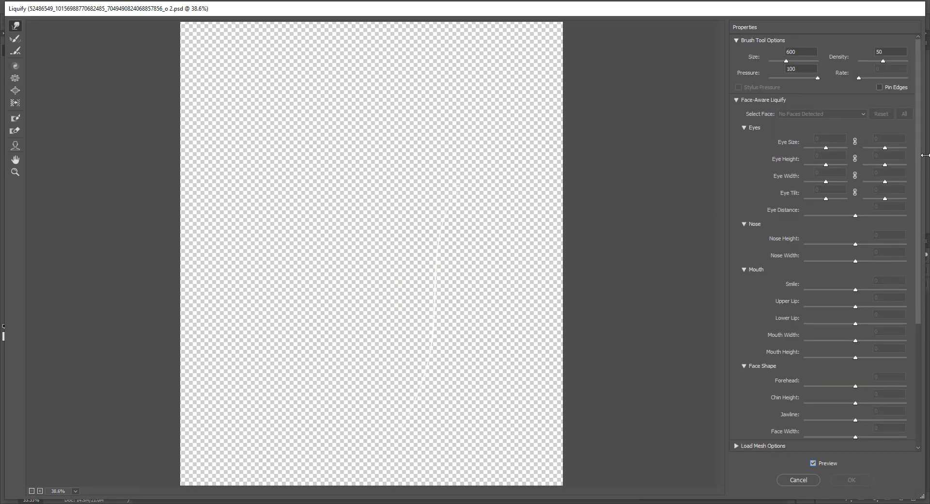
scroll(920, 158, "down", 5)
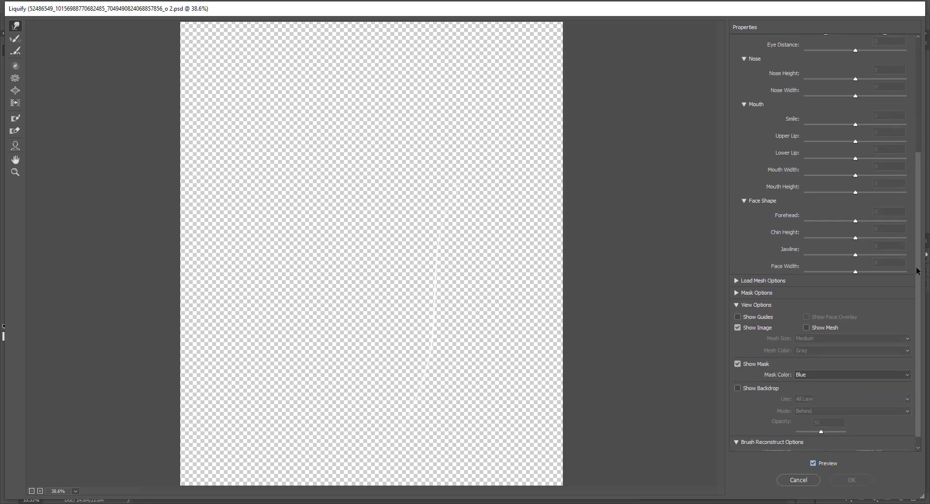
left_click(737, 389)
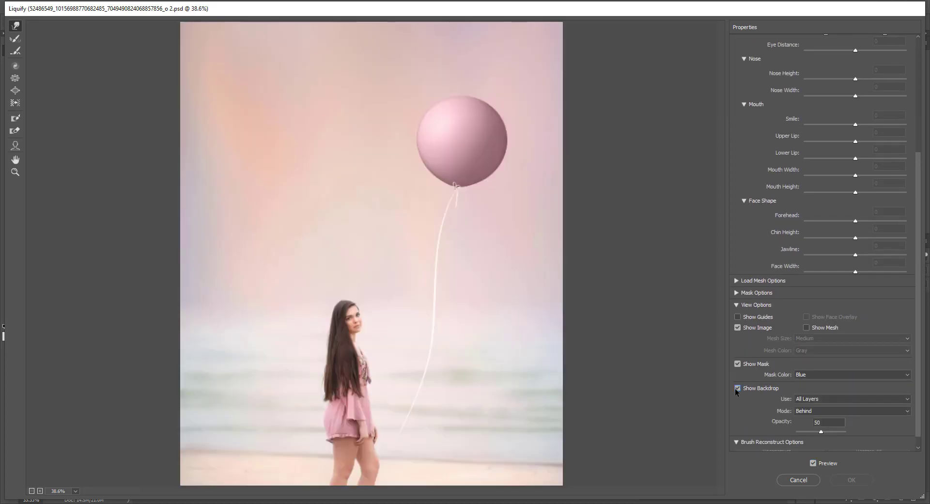
scroll(739, 388, "down", 1)
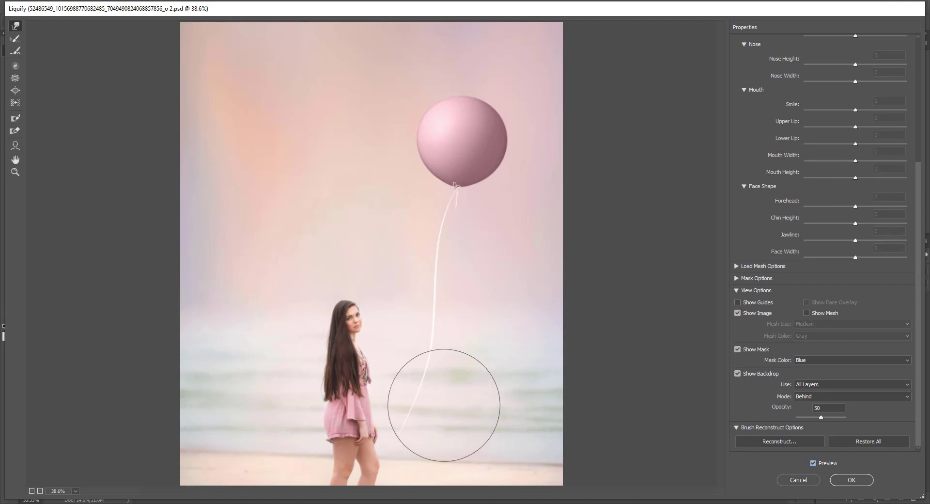
Step: Reduce the Liquify warp brush size and reshape the lower part of the string beside the woman
key("bracketright")
key("bracketright")
key("bracketright")
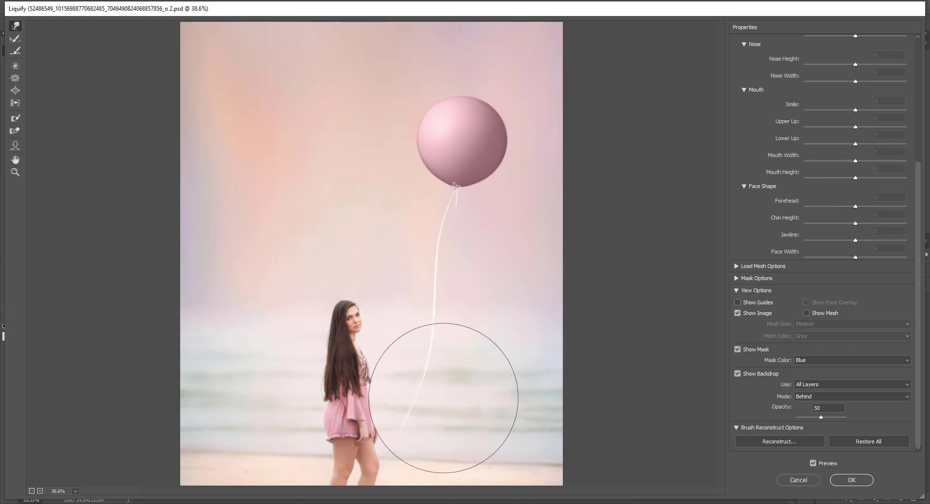
key("bracketleft")
key("bracketleft")
key("bracketleft")
key("bracketleft")
key("bracketleft")
key("bracketleft")
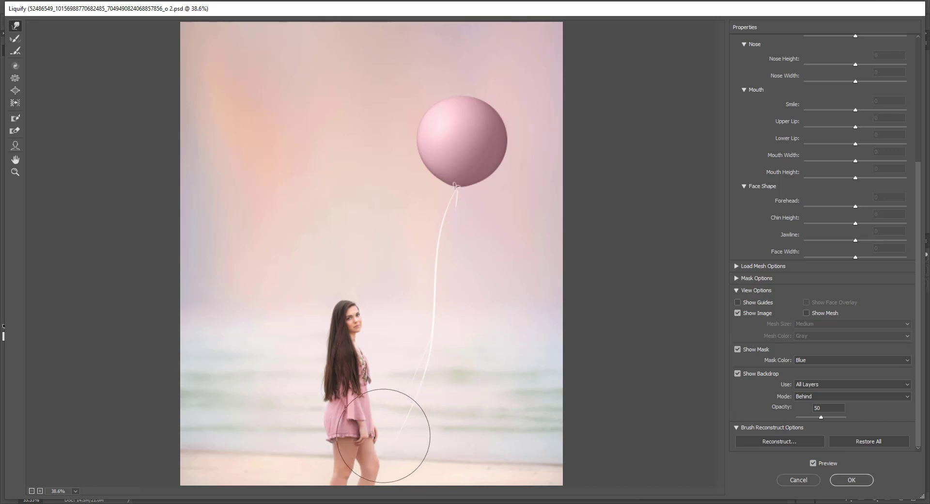
key("bracketleft")
key("bracketleft")
key("bracketleft")
key("bracketleft")
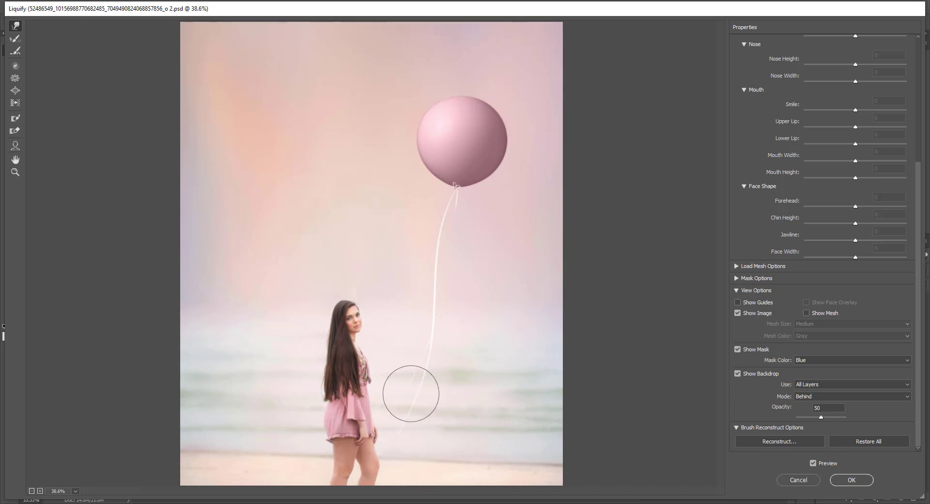
mouse_move(410, 393)
left_mouse_down()
mouse_move(417, 357)
mouse_move(436, 332)
left_mouse_up()
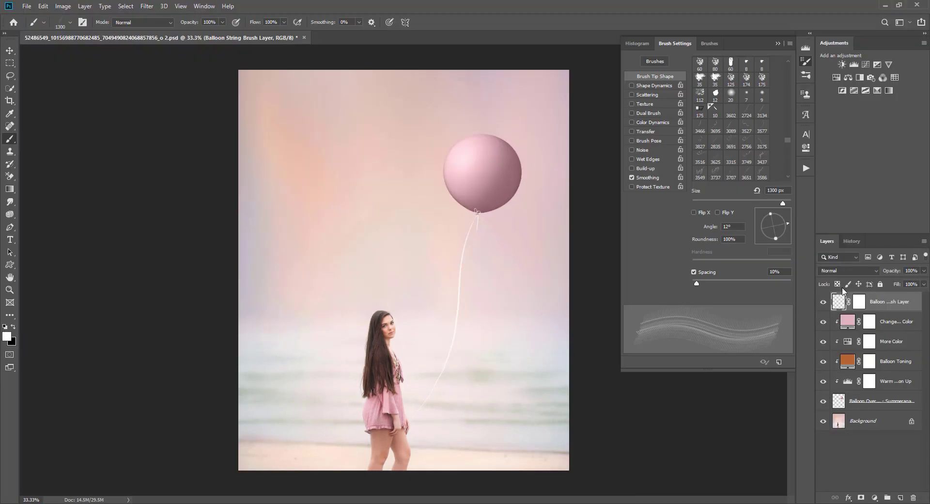
Step: Hide the balloon string brush layer
left_click(823, 302)
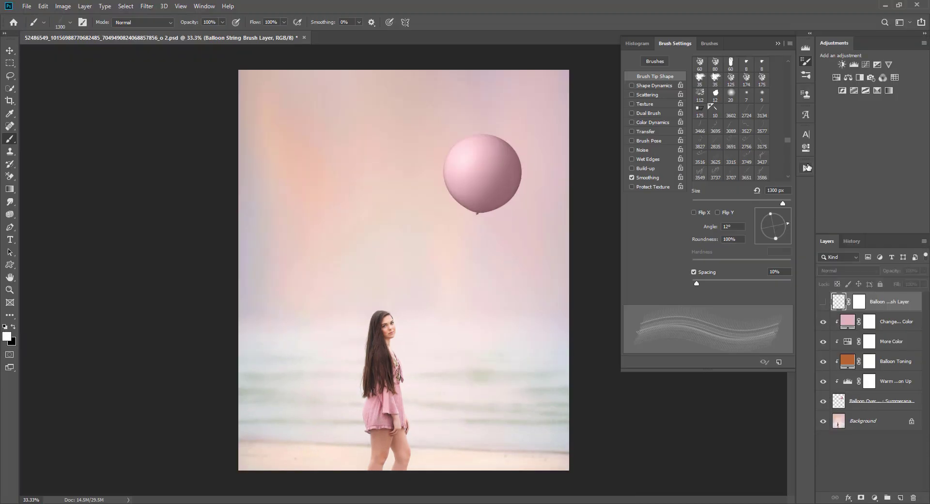
Step: Run the Set my Balloon String Brush Layer action to make a new string layer, and hide the earlier string layer
left_click(823, 302)
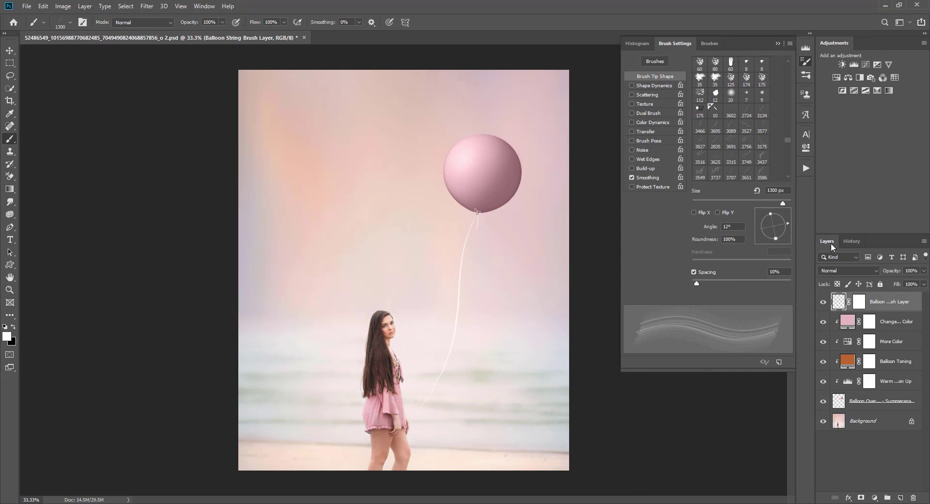
left_click(806, 168)
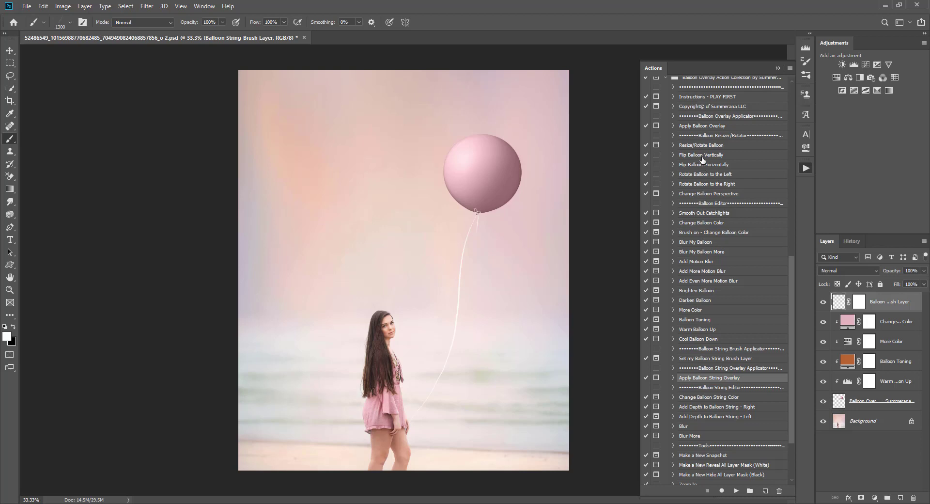
left_click(695, 360)
left_click(732, 492)
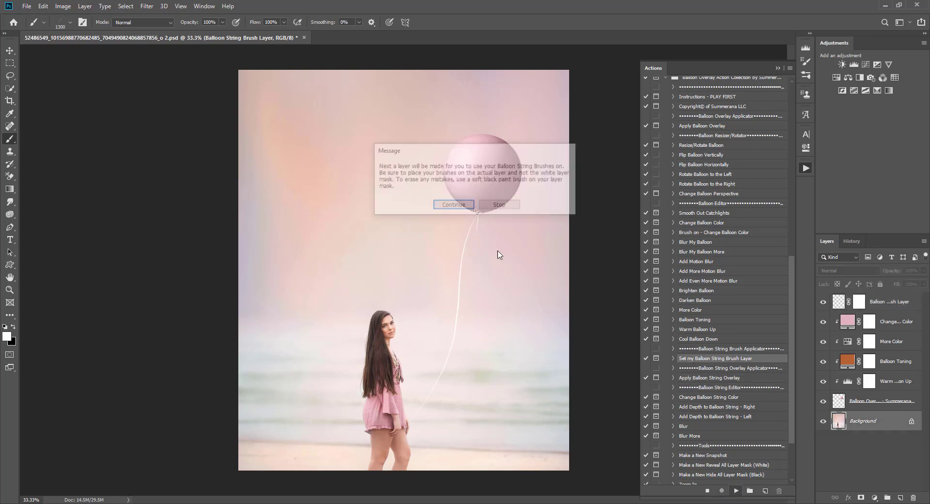
left_click(482, 206)
left_click(824, 322)
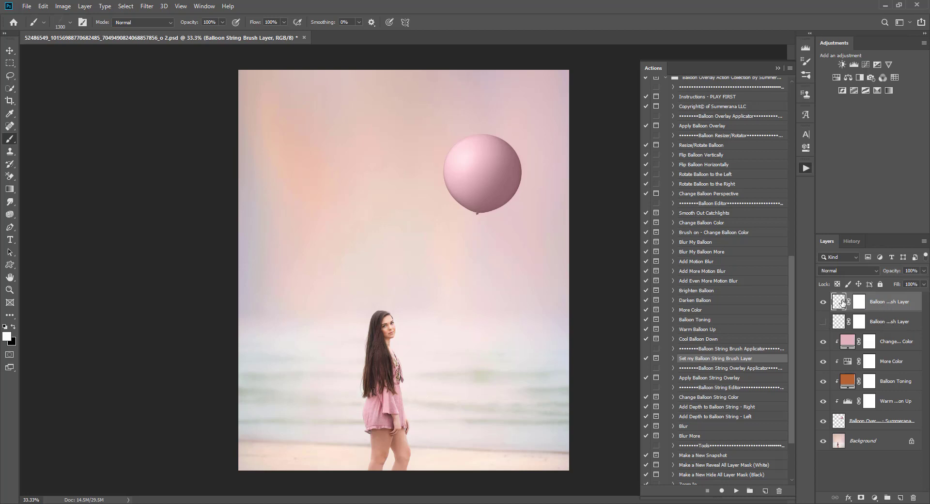
Step: Choose the Love Script Balloon String brush and reduce its size to fit between the balloon and the woman
left_click(67, 21)
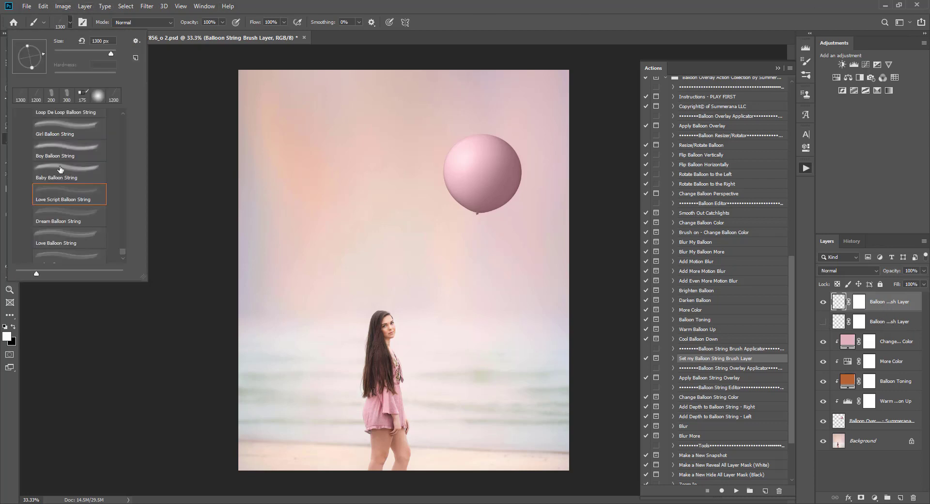
left_click(69, 197)
key("Return")
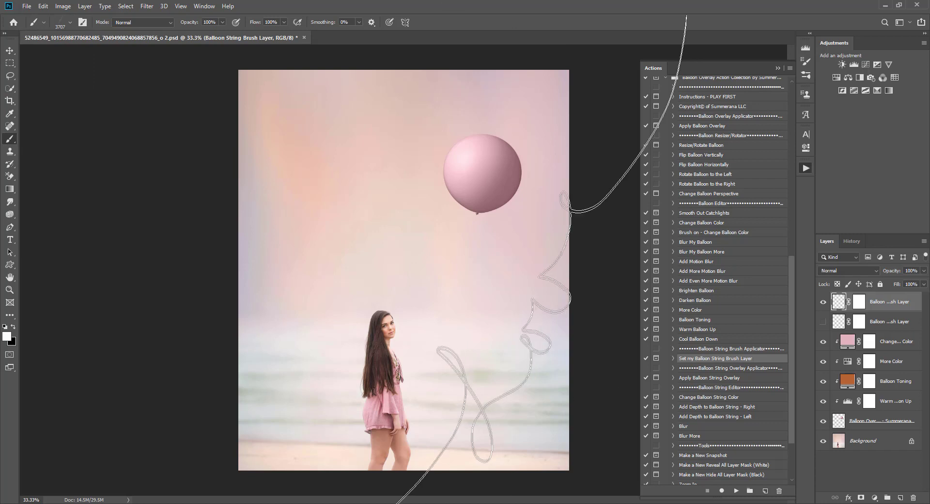
key("bracketleft")
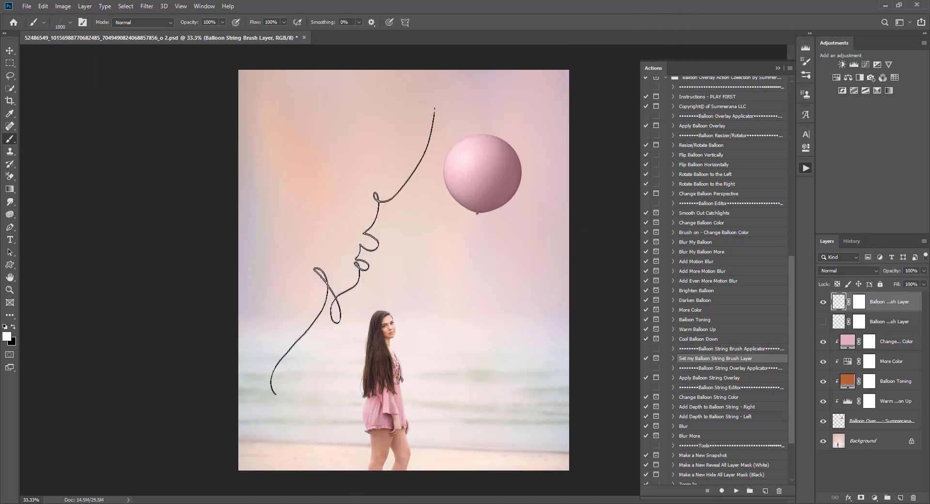
key("v")
left_click(10, 140)
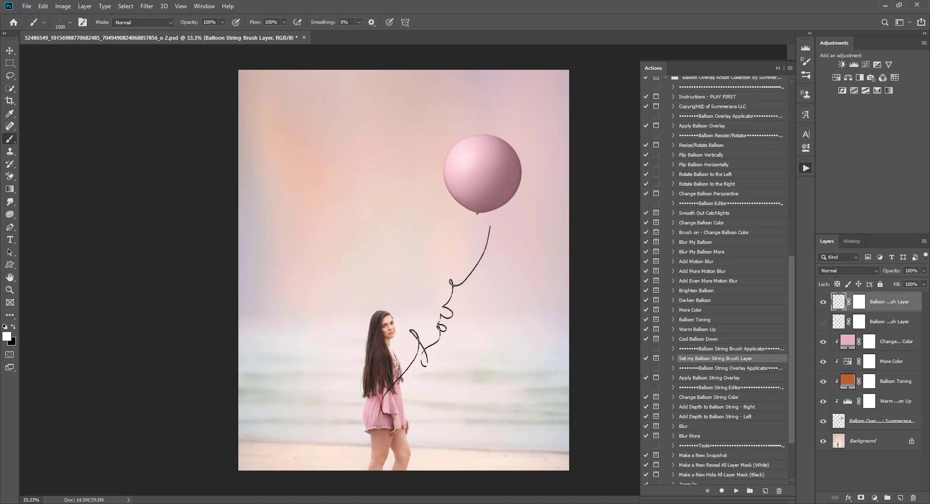
Step: Rotate the brush tip to 10°, enlarge it to 1300 px and stamp the white love string from the balloon knot to the woman's hand
left_click(807, 75)
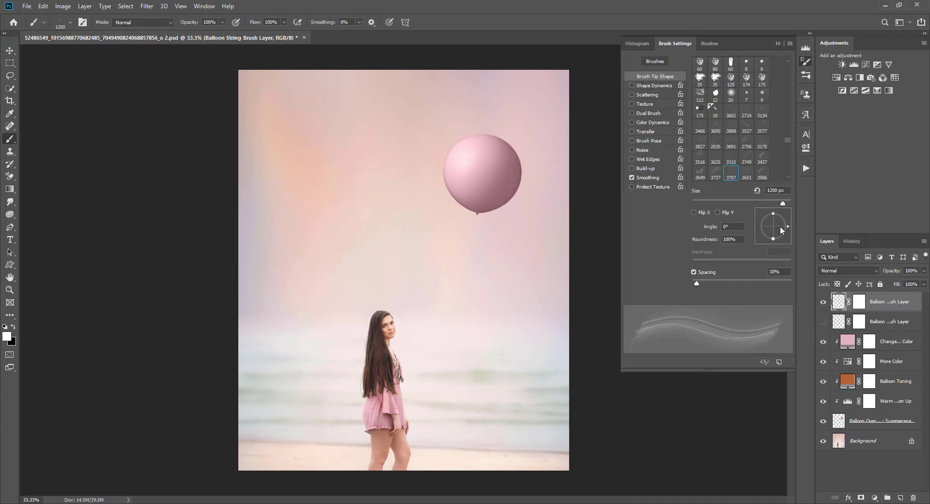
left_click_drag(788, 223, 787, 222)
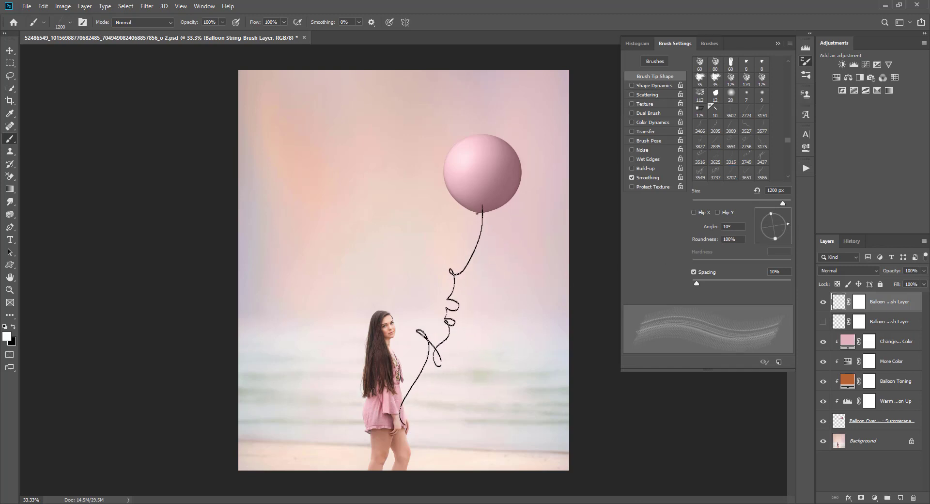
key("bracketright")
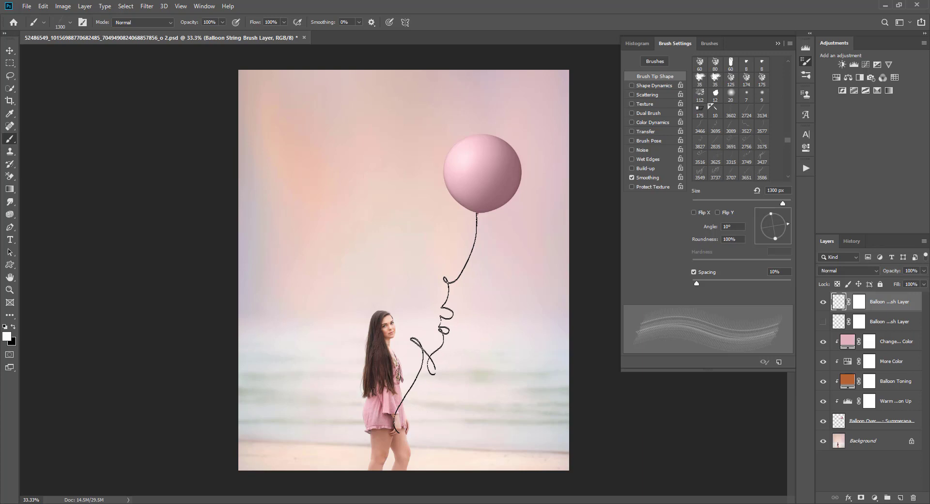
left_click(436, 323)
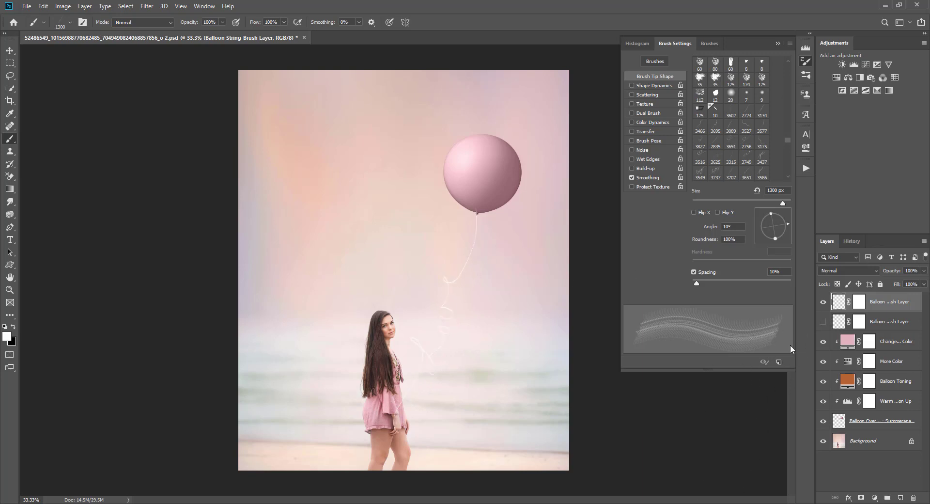
left_click(778, 44)
left_click(803, 169)
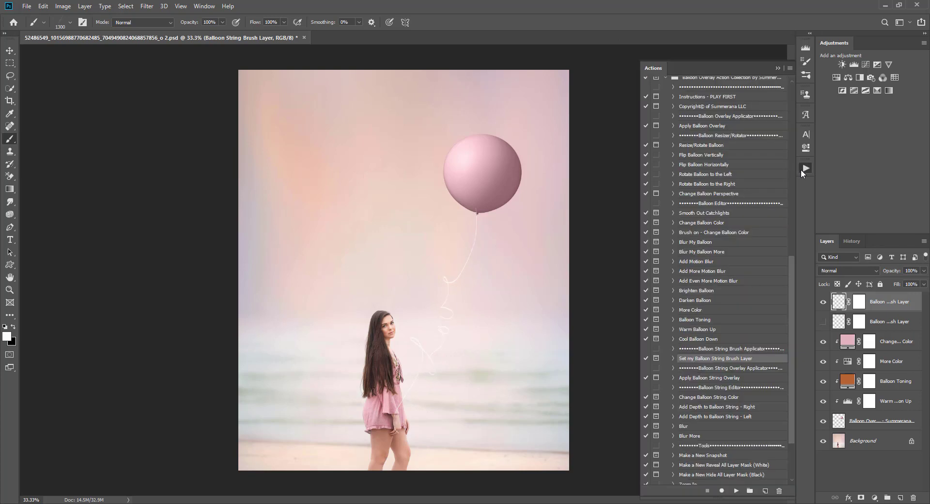
Step: On the love string layer's mask, paint black with a 20 px Soft Round brush to hide the string over the woman's hand
left_click(65, 27)
left_click(113, 95)
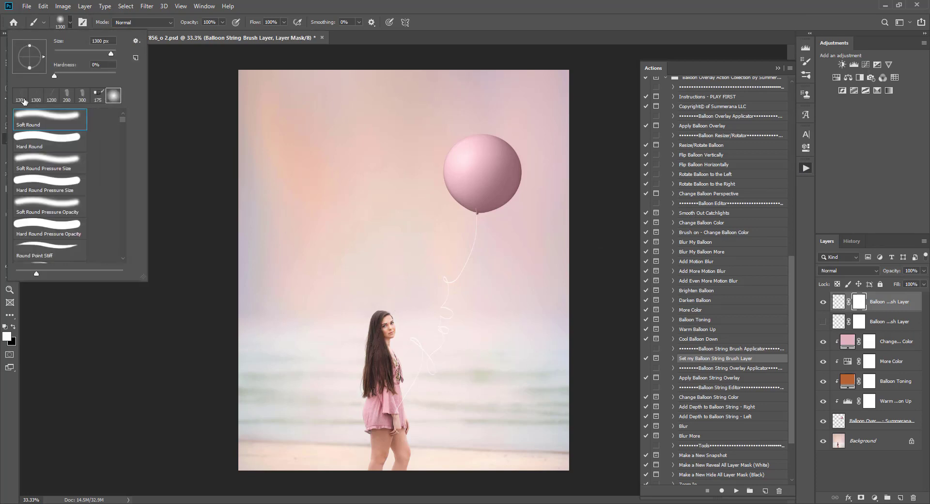
left_click(448, 5)
key("bracketleft")
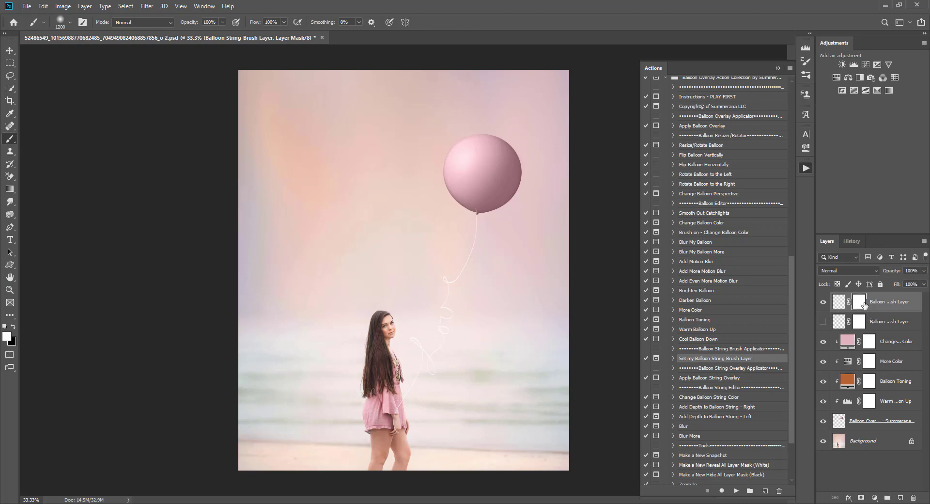
left_click(13, 327)
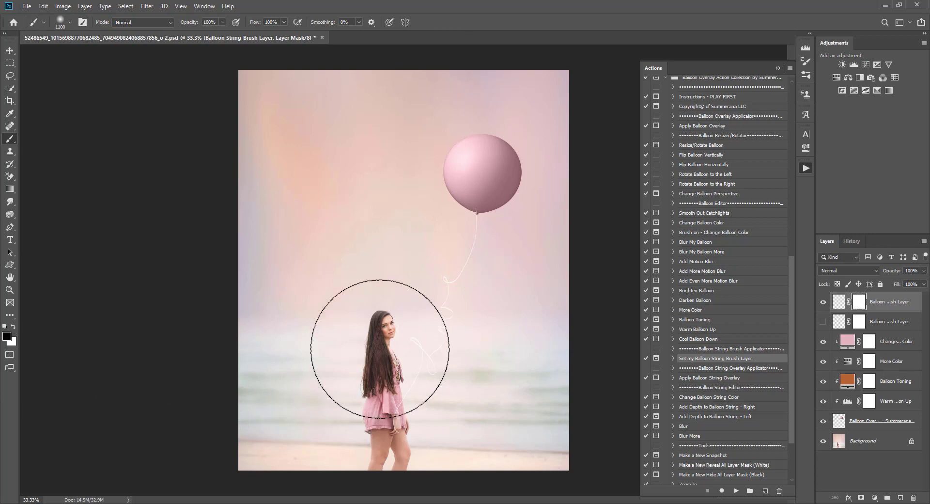
key("ctrl+plus")
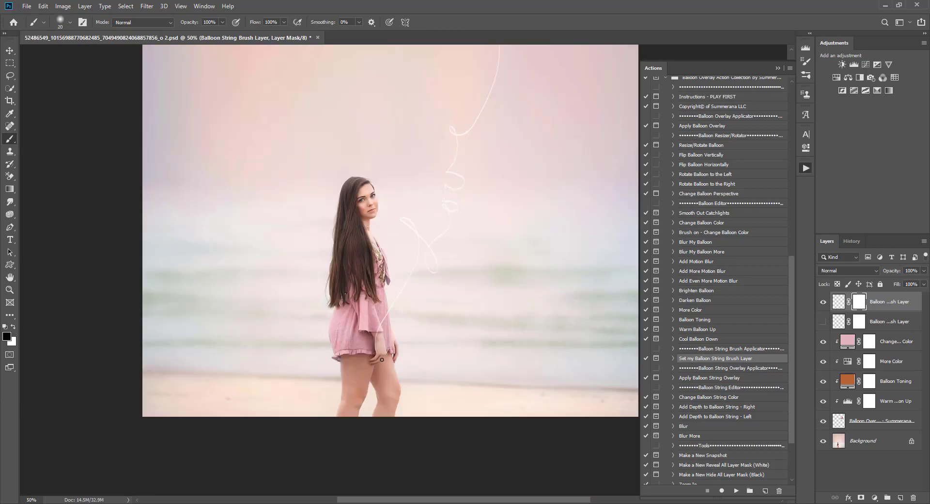
left_click(43, 6)
left_click(340, 340)
key("ctrl+minus")
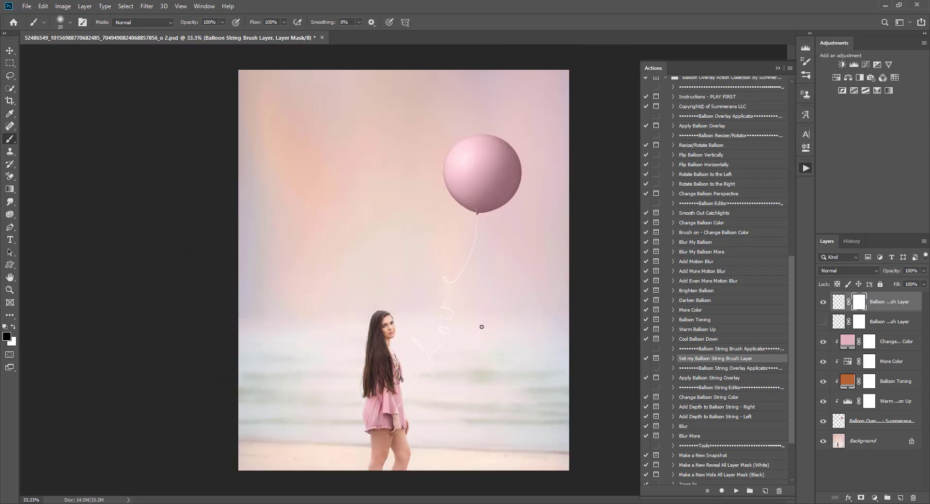
Step: Run the Add Depth to Balloon String - Right action on the love string layer
left_click(841, 300)
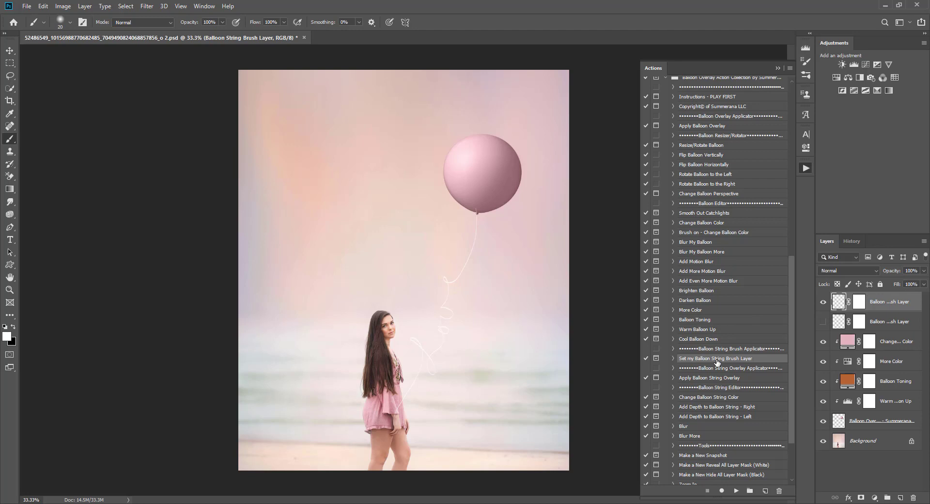
left_click(706, 409)
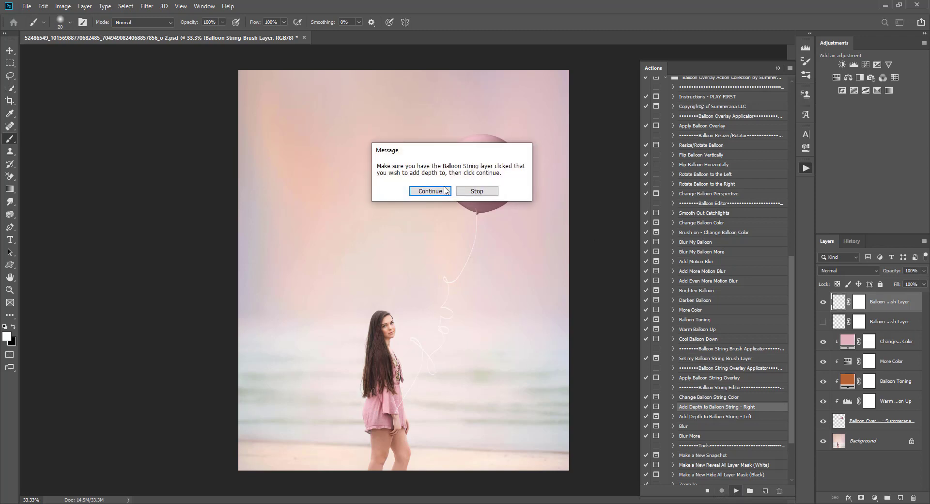
left_click(440, 191)
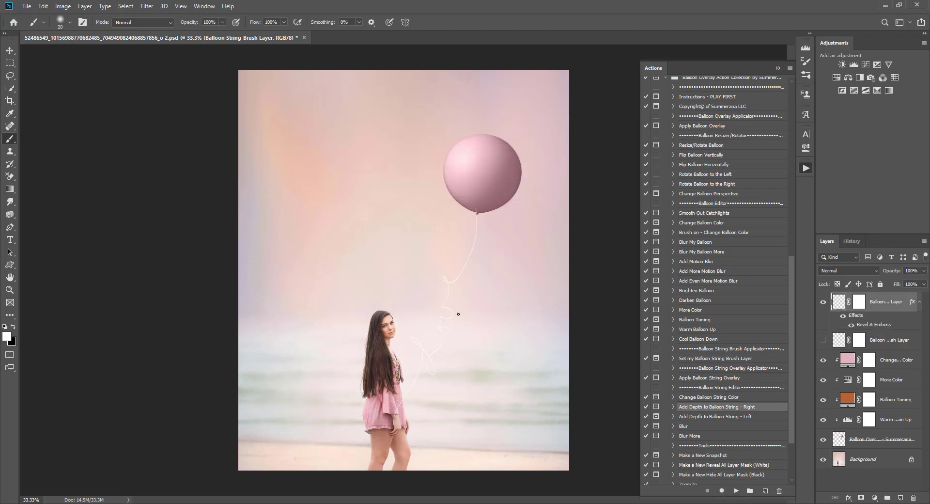
Step: Touch up the string's upper end at the balloon knot with black on the layer mask
left_click(860, 301)
key("x")
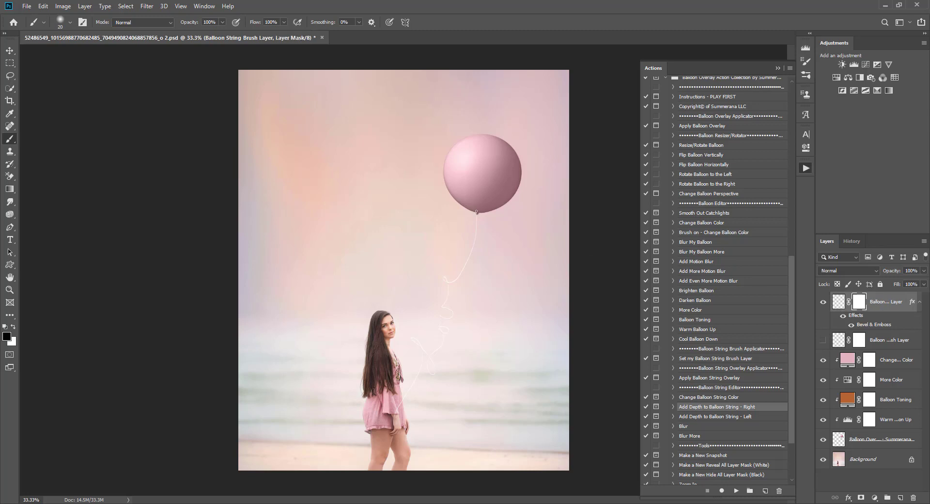
key("v")
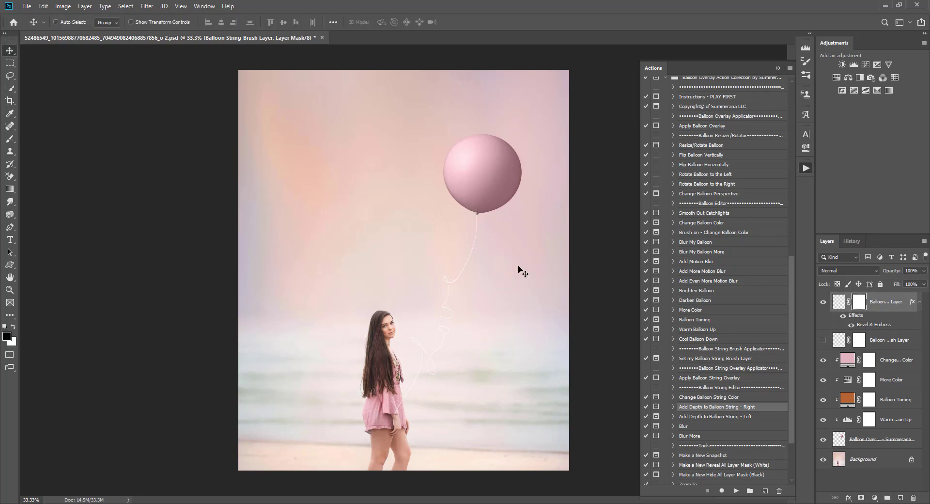
Step: Delete the love string layer and the hidden earlier balloon string layer
left_click(838, 302)
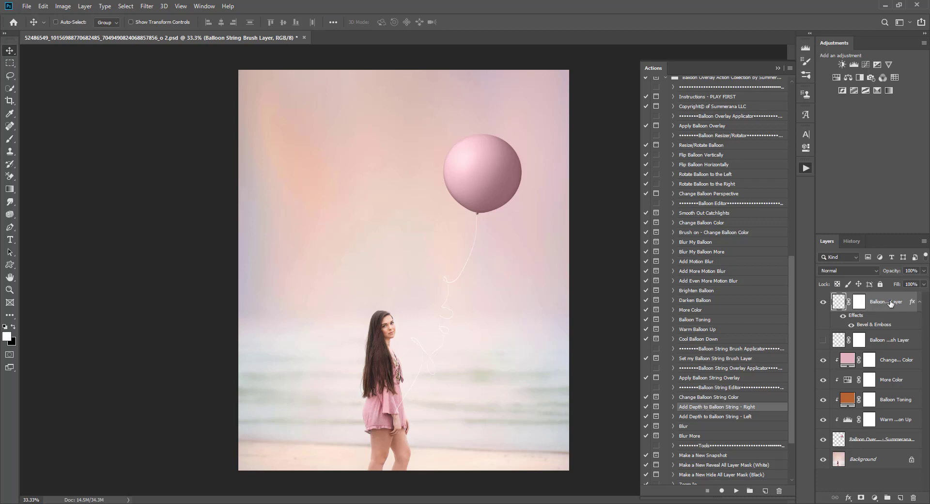
key("Delete")
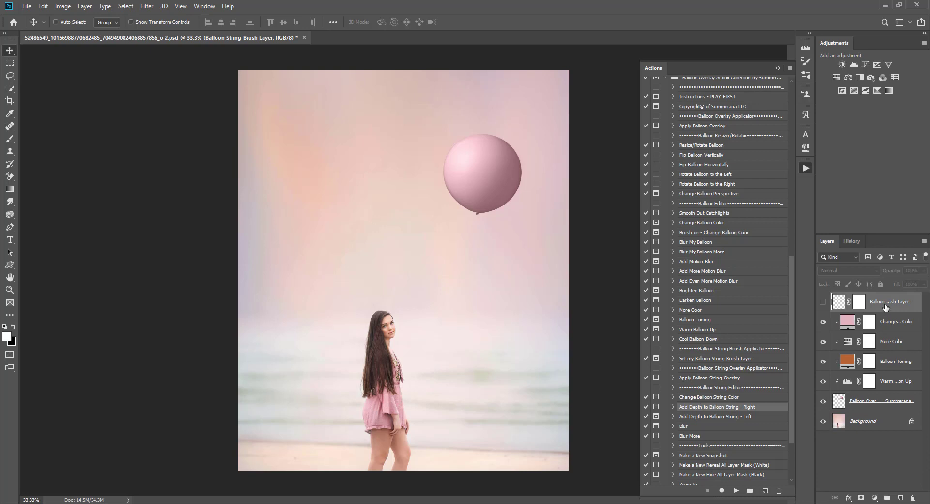
left_click_drag(886, 307, 913, 498)
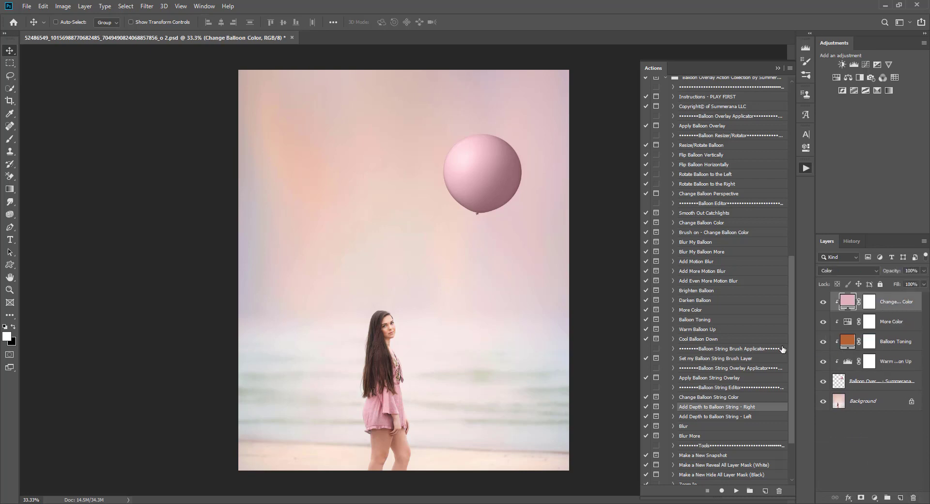
Step: Run the Apply Balloon String Overlay action and place Balloon String Overlay 27 from the Balloon String Overlays by Summerana folder
left_click(714, 398)
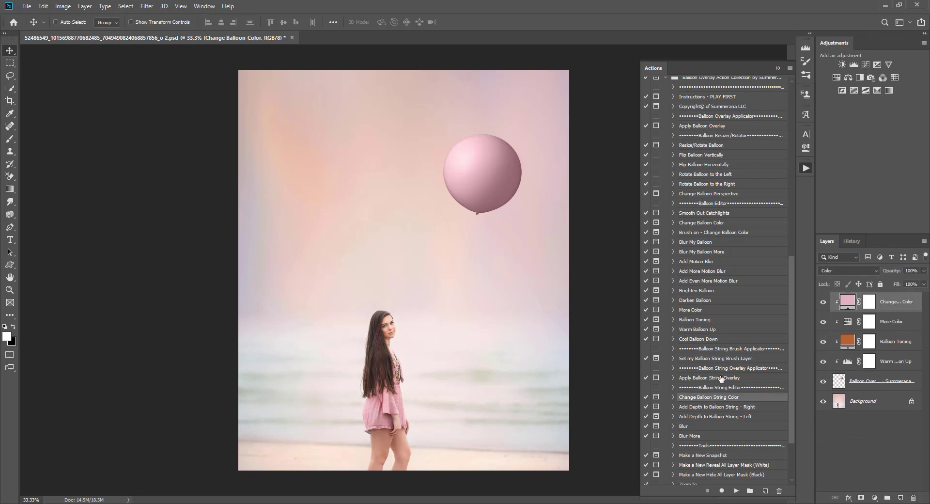
left_click(722, 379)
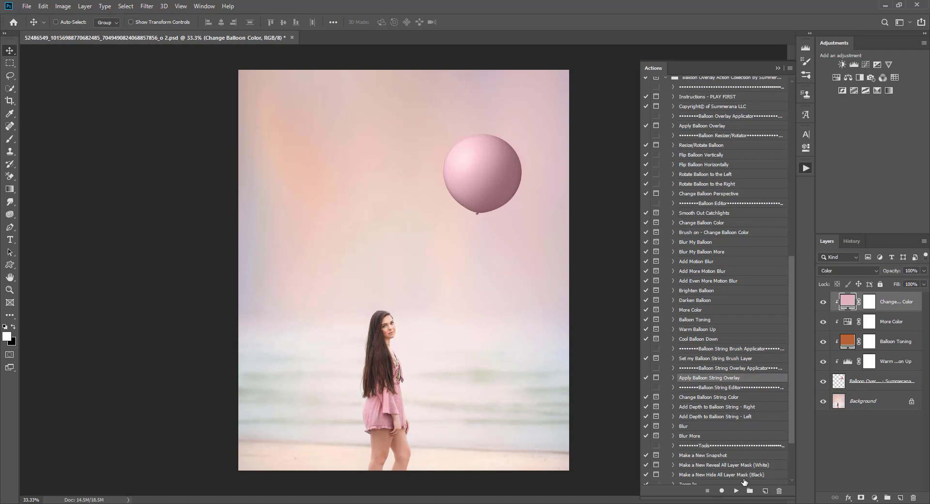
left_click(736, 491)
left_click(438, 206)
left_click(406, 64)
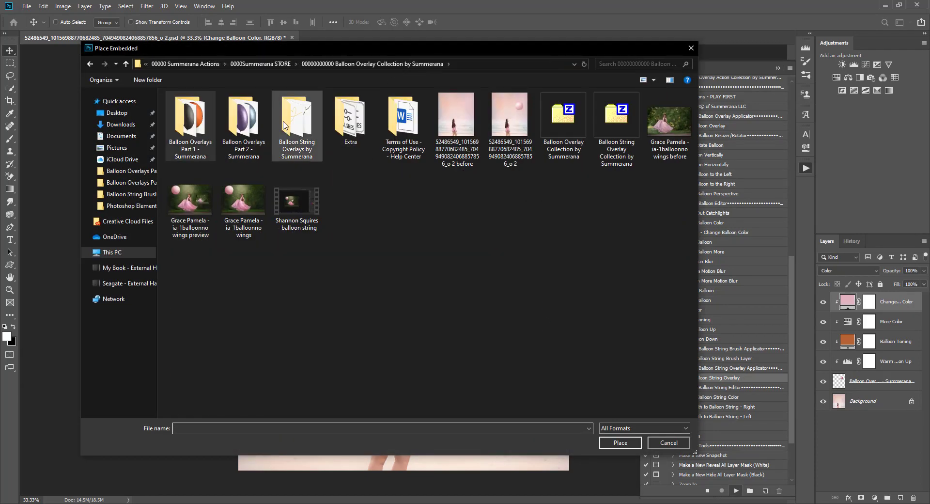
double_click(285, 125)
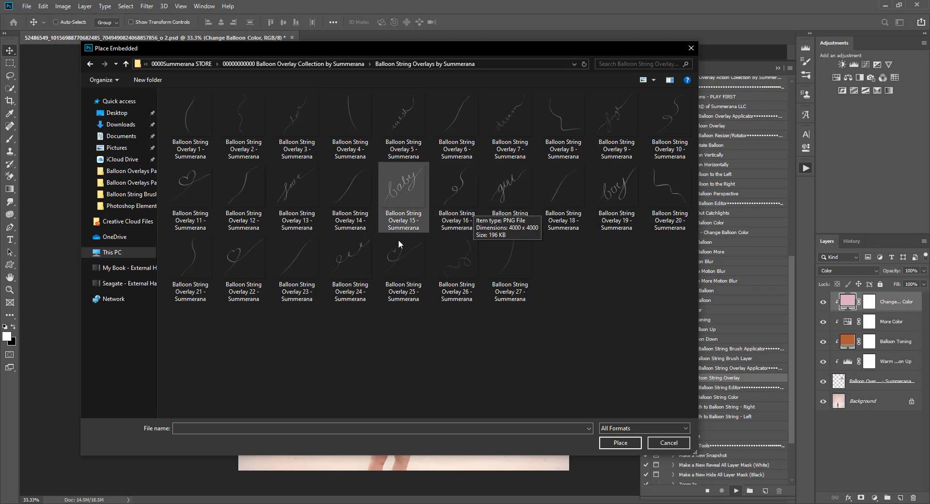
left_click(510, 269)
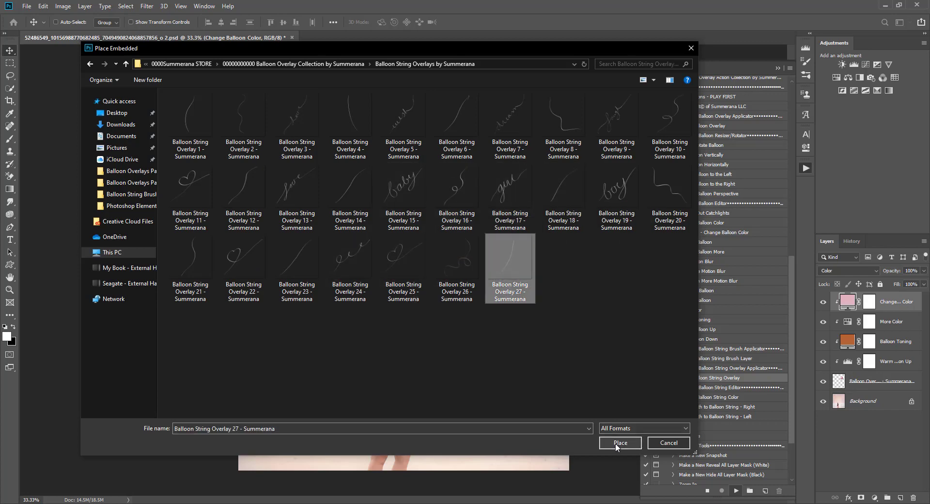
left_click(614, 443)
Step: Scale the placed string overlay to 177.93%, rotate it -0.73 degrees and position it running from the balloon knot to the woman's hand
left_click_drag(470, 307, 516, 303)
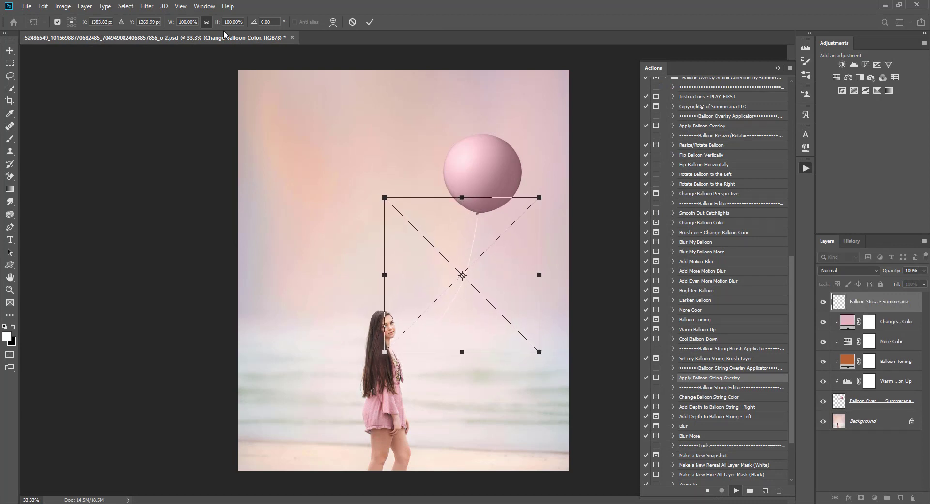
left_click(207, 23)
left_click_drag(538, 352, 614, 426)
left_click_drag(520, 313, 478, 305)
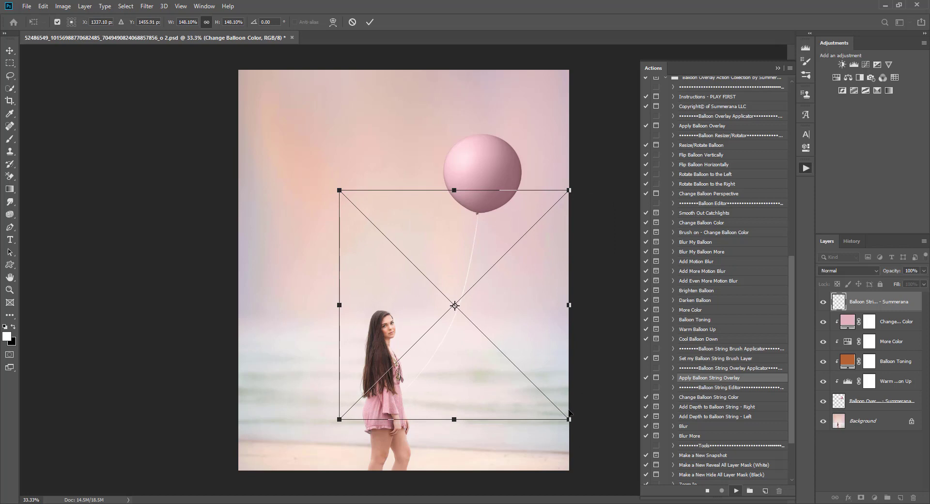
left_click_drag(575, 427, 616, 467)
left_click_drag(557, 398, 524, 395)
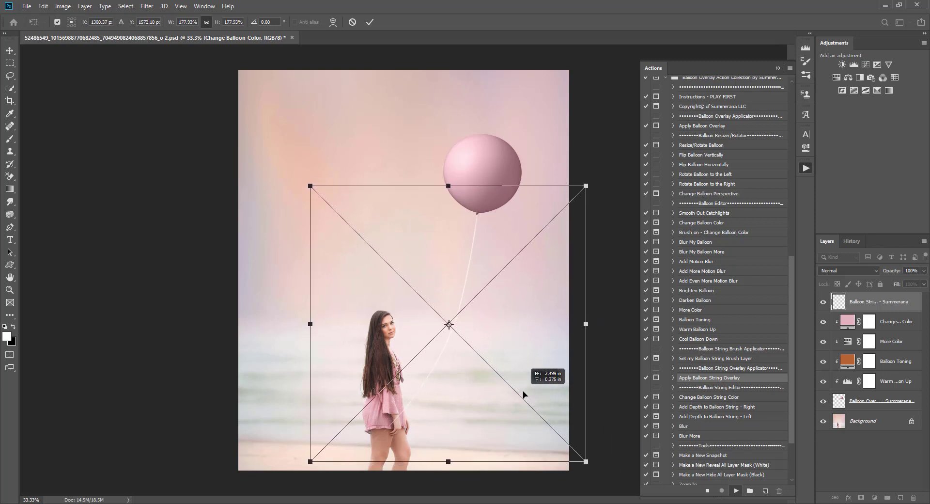
mouse_move(603, 277)
left_mouse_down()
mouse_move(605, 268)
mouse_move(563, 285)
mouse_move(613, 271)
left_mouse_up()
left_click_drag(550, 280, 548, 279)
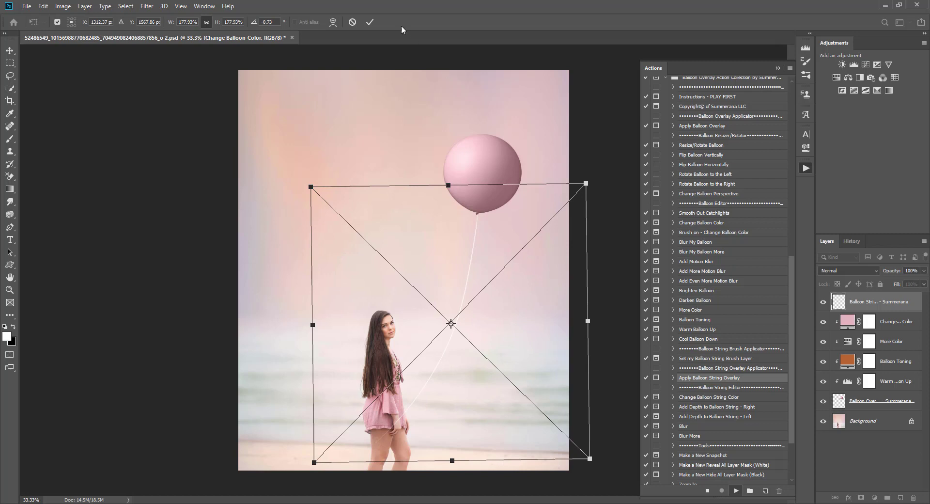
left_click(370, 22)
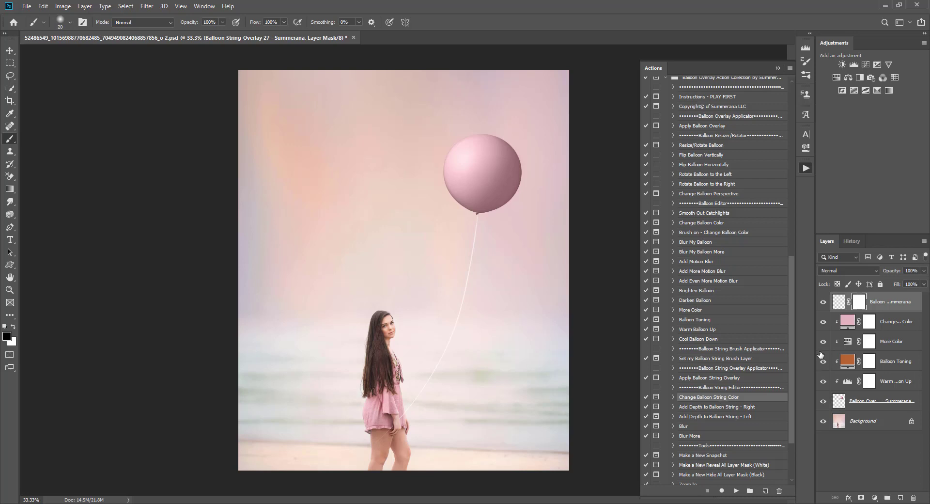
Step: Run the Change Balloon String Color action on the Balloon String Overlay 27 layer and sample trial colors from the balloon, water and sand
left_click(736, 490)
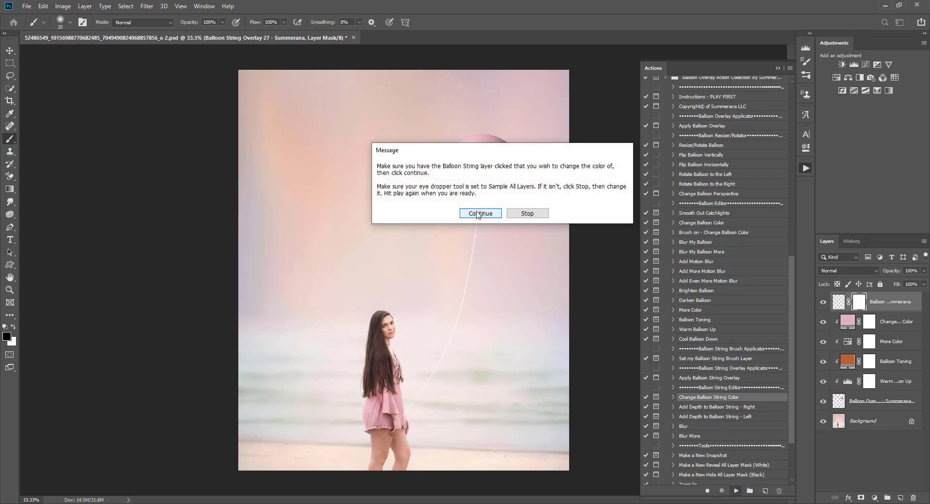
left_click(449, 197)
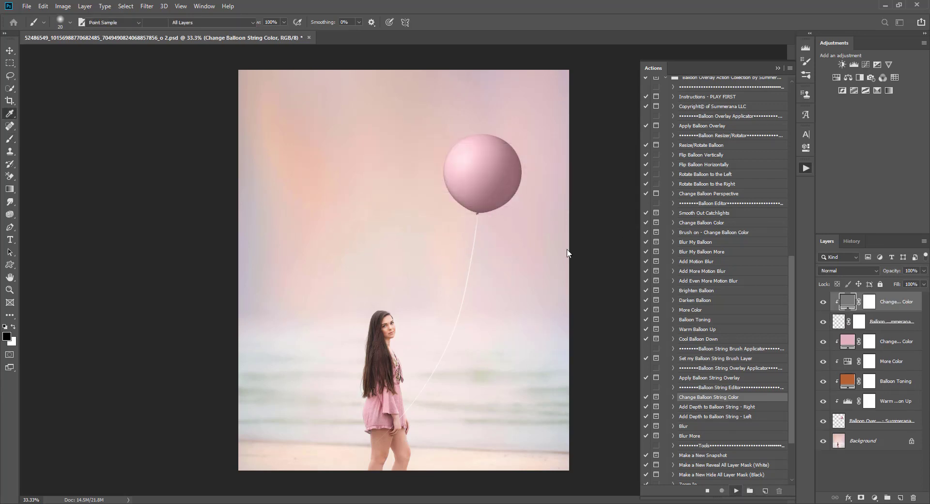
left_click(462, 185)
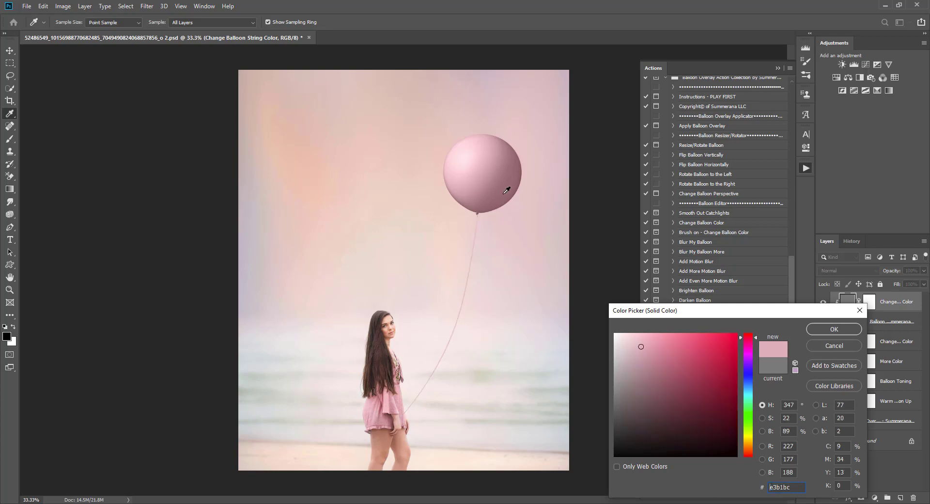
left_click(509, 192)
left_click(490, 374)
left_click(488, 386)
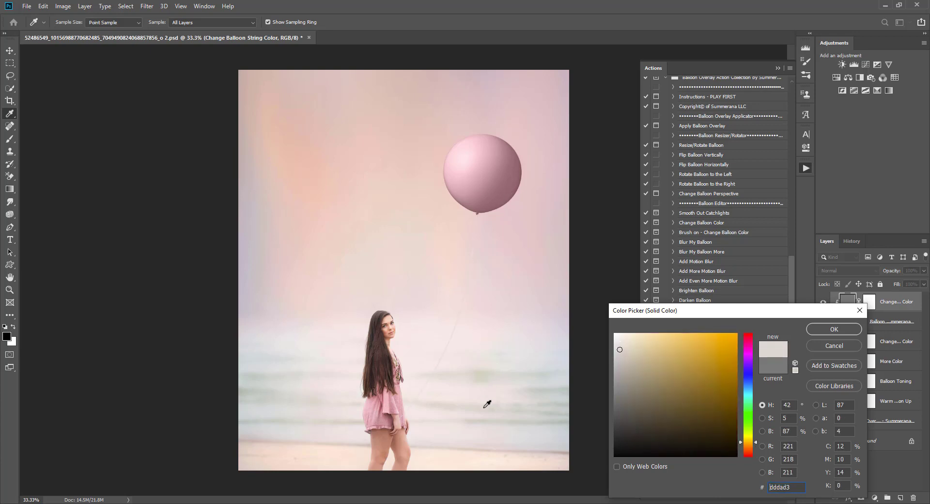
left_click(487, 409)
left_click(462, 455)
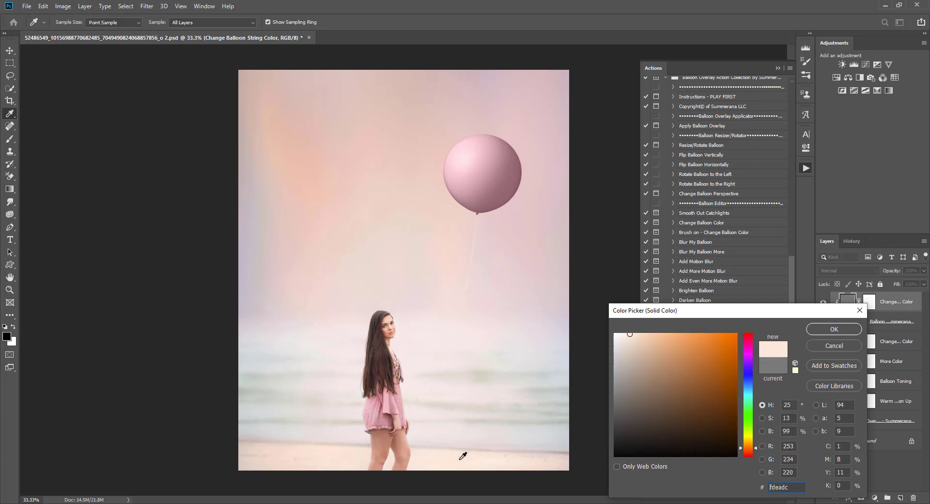
Step: Sample the balloon's darker pink, then restore the picker's current grey and accept it as the string color
left_click(506, 190)
left_click(497, 188)
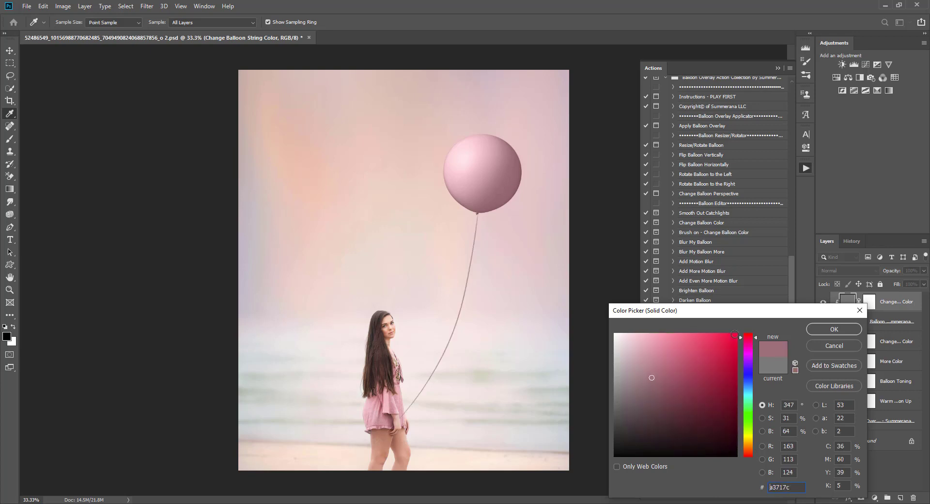
left_click(773, 366)
left_click(830, 329)
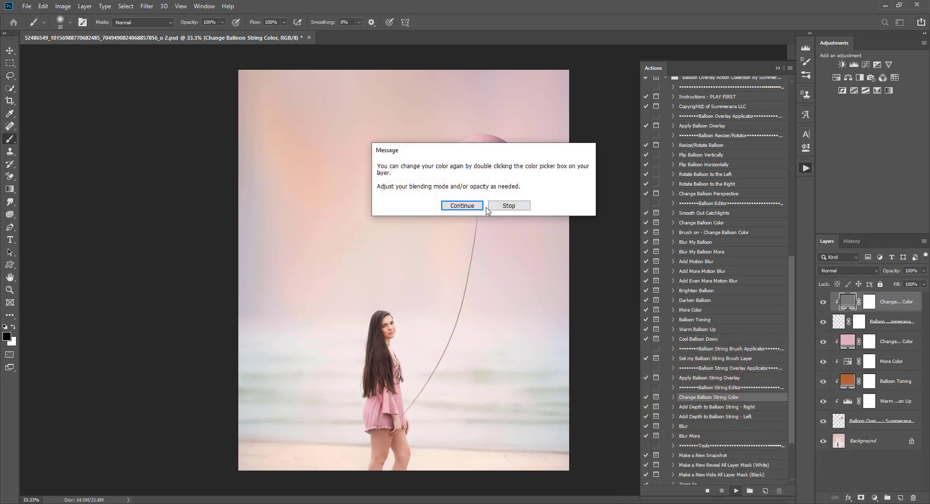
left_click(479, 206)
Step: Hide and delete the Change Balloon String Color layer, then select the Blur action
left_click(823, 303)
left_click_drag(899, 303, 913, 498)
left_click(719, 427)
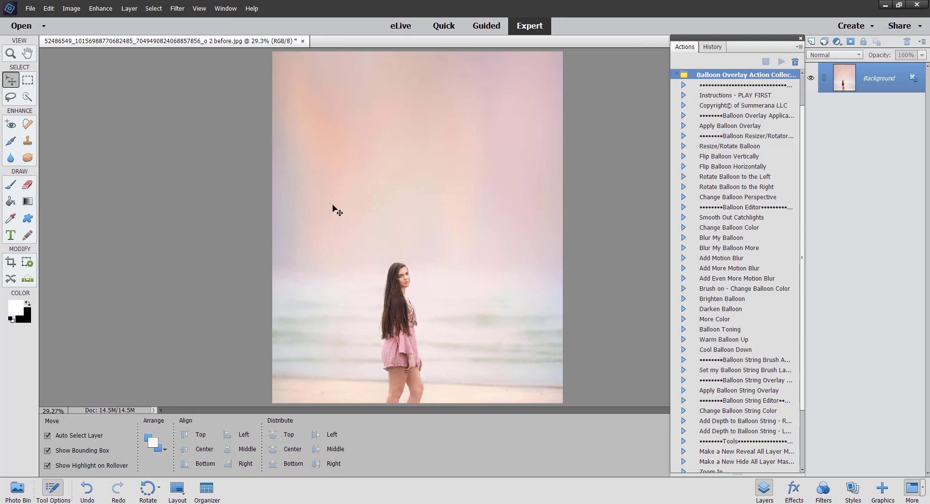
Step: In Photoshop Elements, run the Apply Balloon Overlay action and place Balloon Overlay 2 from the Balloon Overlays Part 1 folder
left_click(12, 141)
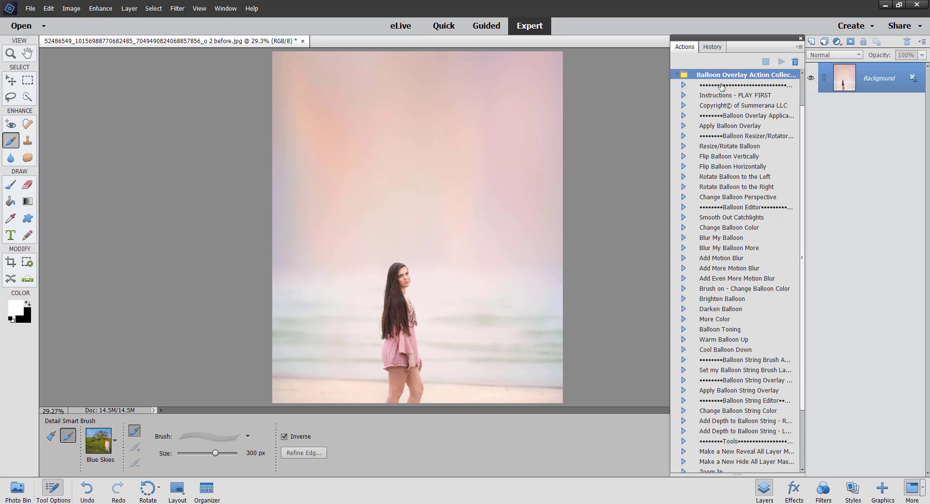
left_click(722, 105)
left_click(731, 125)
left_click(782, 62)
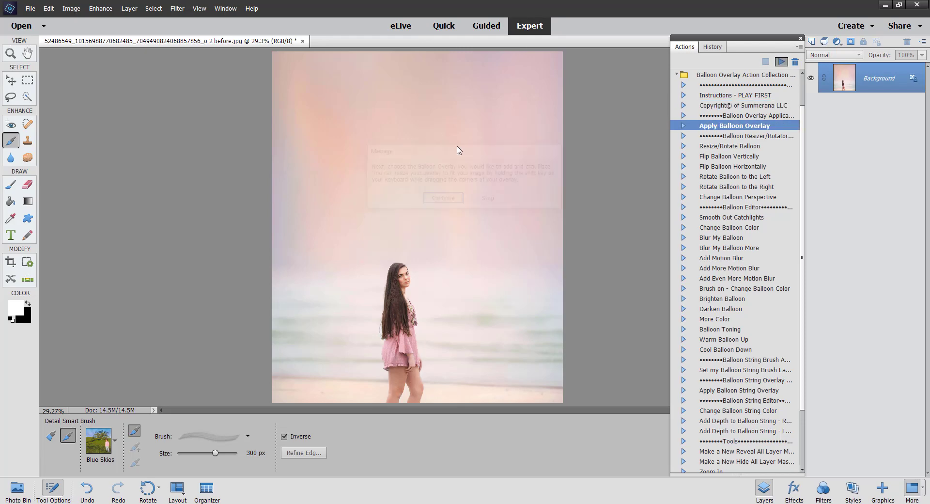
left_click(458, 196)
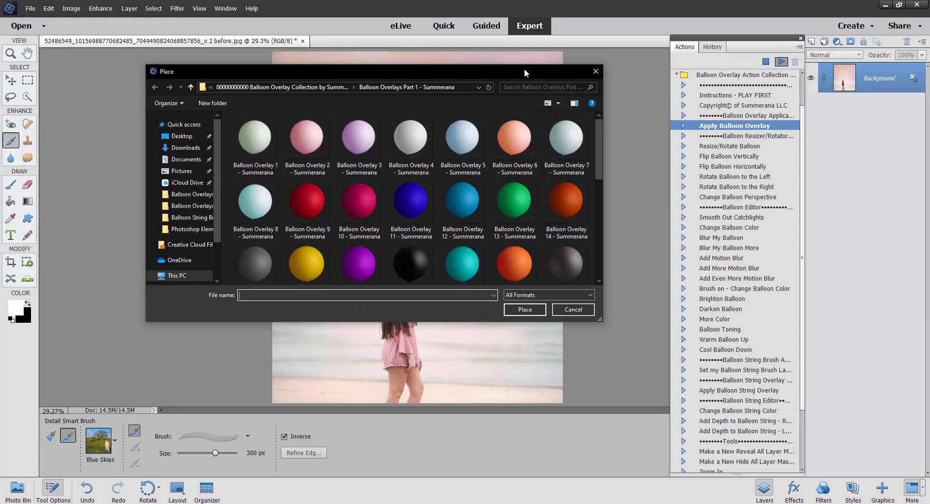
left_click(307, 141)
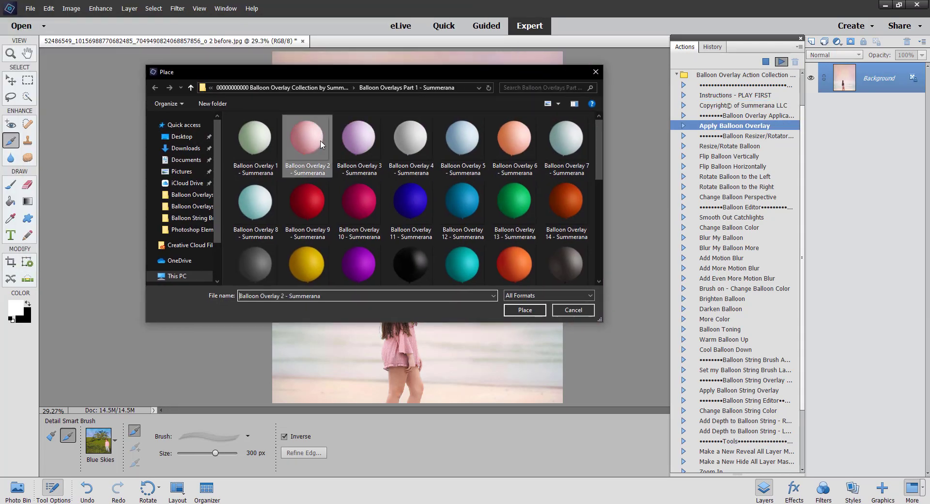
left_click(525, 310)
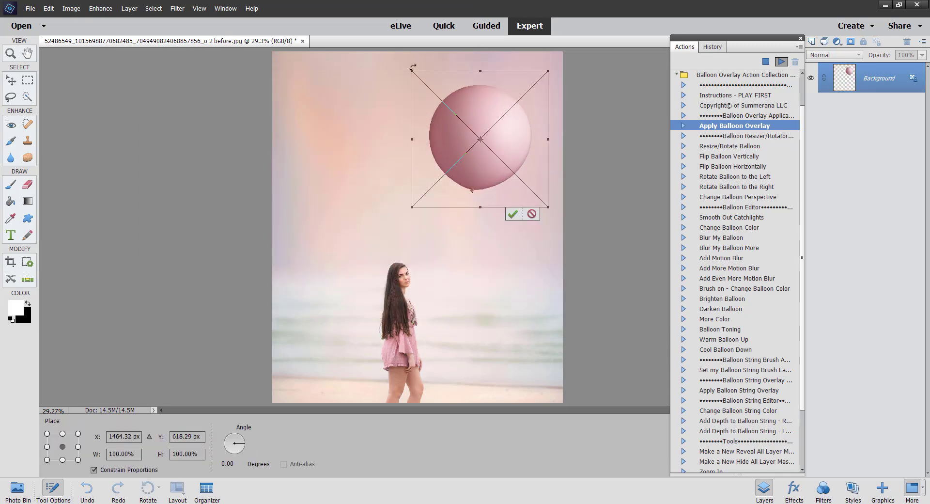
Step: Scale the placed balloon to 73.17%, rotate it -0.75 degrees and position it in the sky above and beside the woman
left_click_drag(412, 71, 449, 108)
left_click_drag(506, 148, 495, 116)
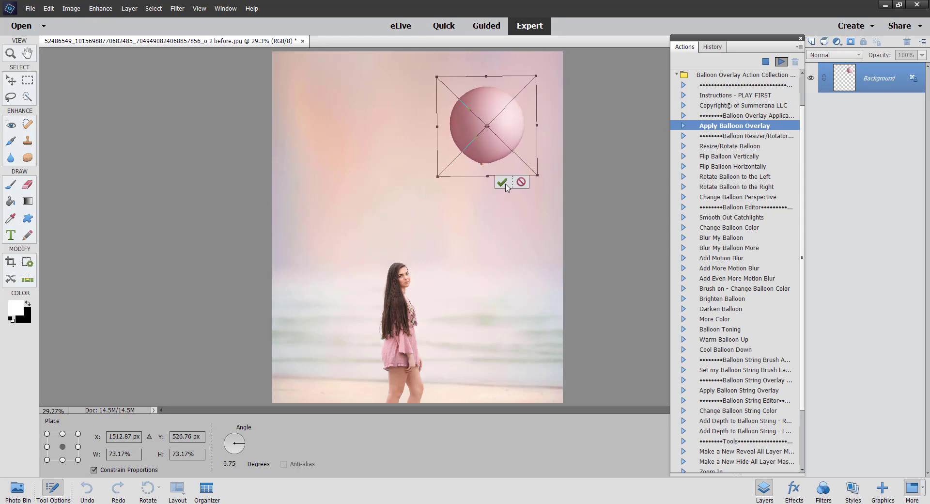
left_click(503, 182)
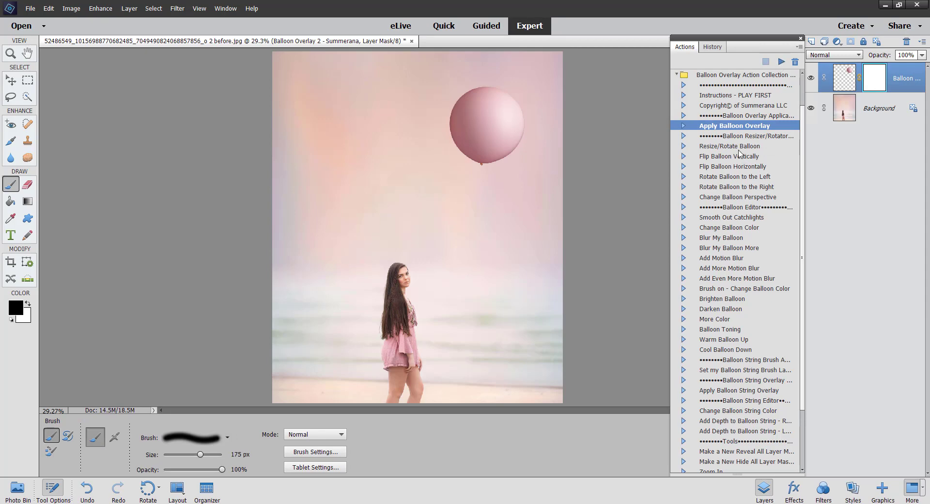
Step: Run the Resize/Rotate Balloon action, setting the balloon to 104.96% width, 101.73% height and 8.44 degrees rotation
left_click(739, 147)
left_click(781, 62)
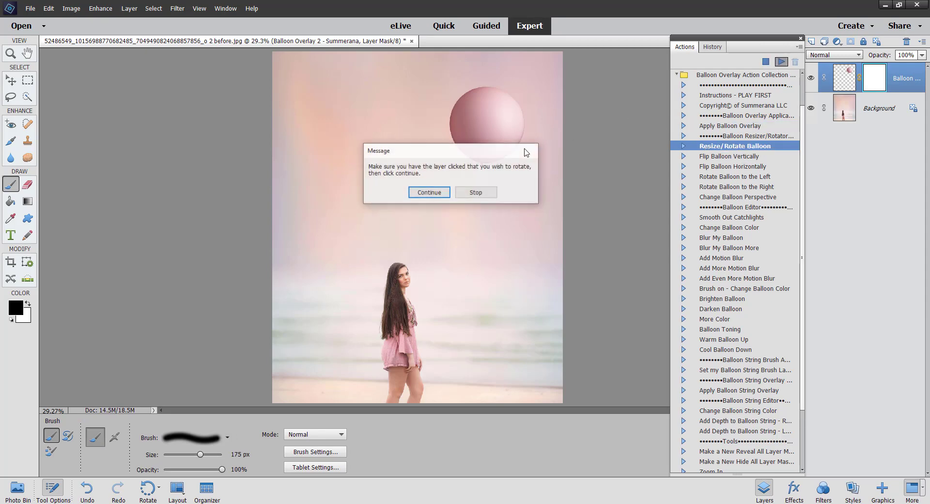
left_click(435, 195)
left_click(454, 207)
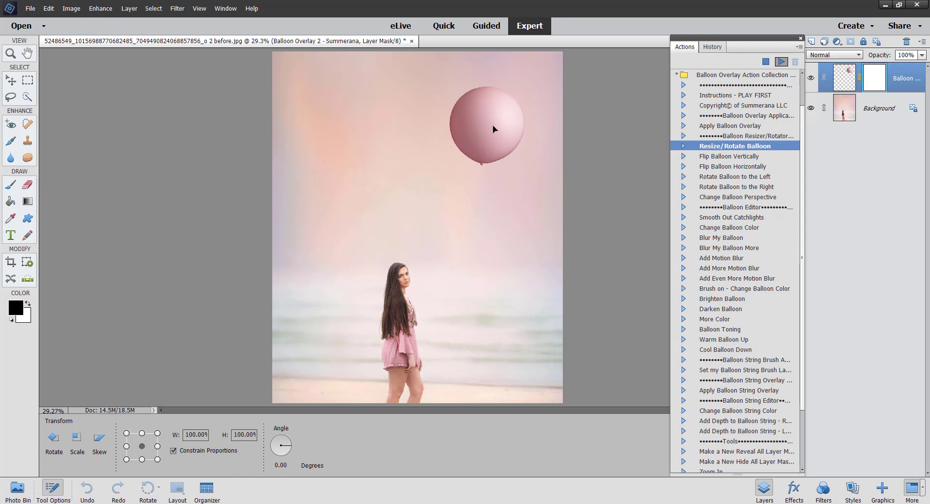
left_click_drag(494, 127, 494, 134)
left_click_drag(527, 90, 541, 88)
left_click_drag(495, 125, 468, 122)
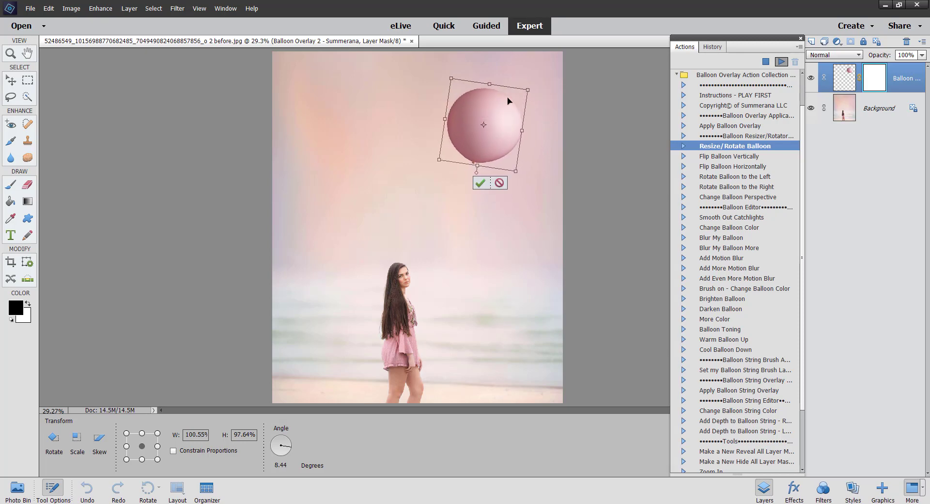
left_click_drag(532, 88, 531, 87)
left_click_drag(505, 116, 506, 116)
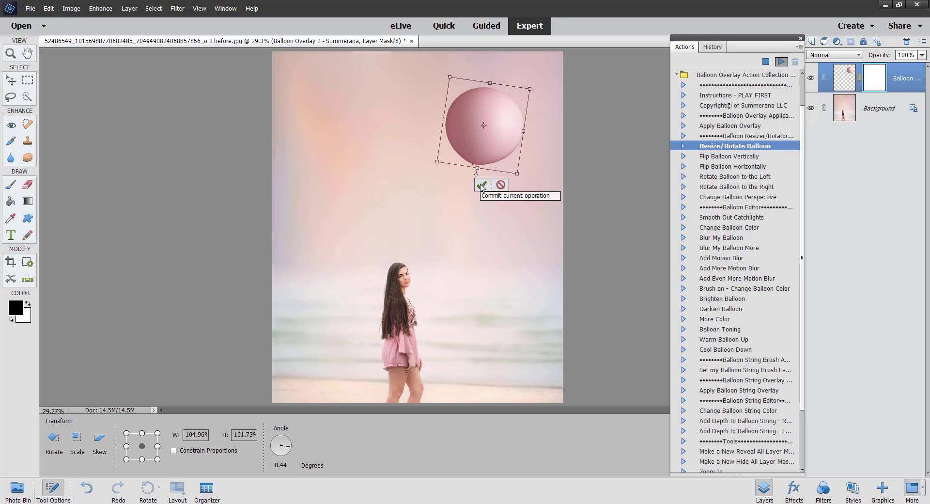
left_click(482, 186)
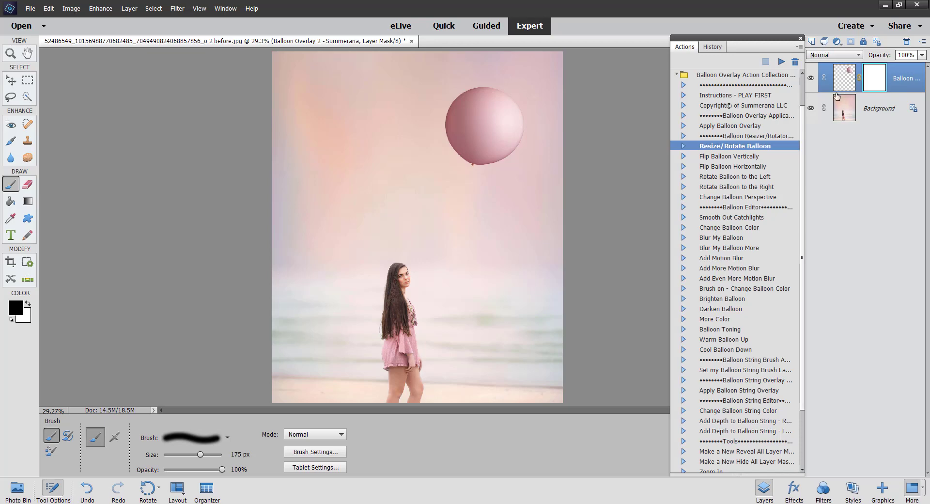
Step: Flip the balloon horizontally, then use the Resize/Rotate Balloon action to scale it to 94.58% and rotate it 25.62 degrees
left_click(722, 168)
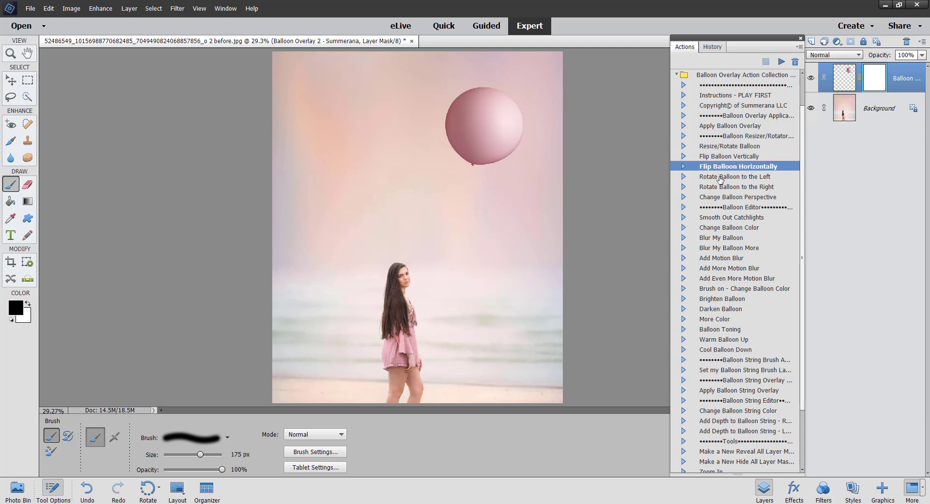
left_click(782, 62)
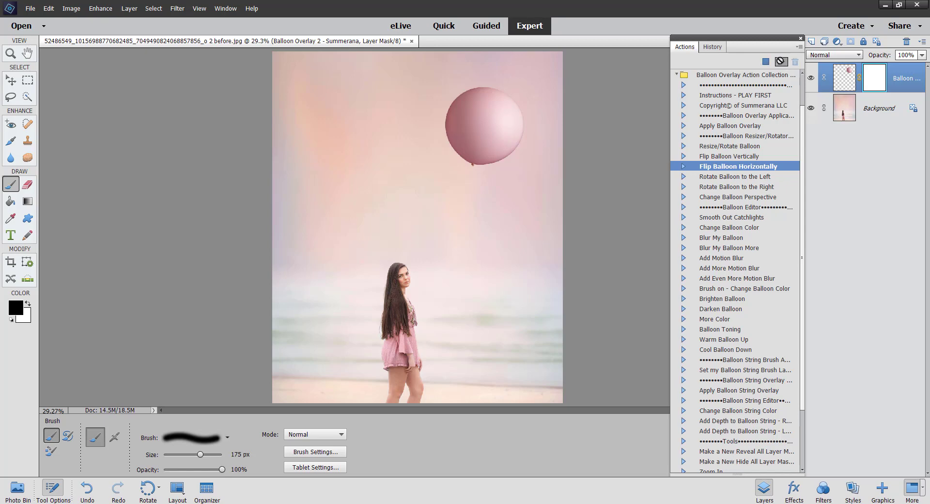
left_click(736, 147)
left_click(781, 62)
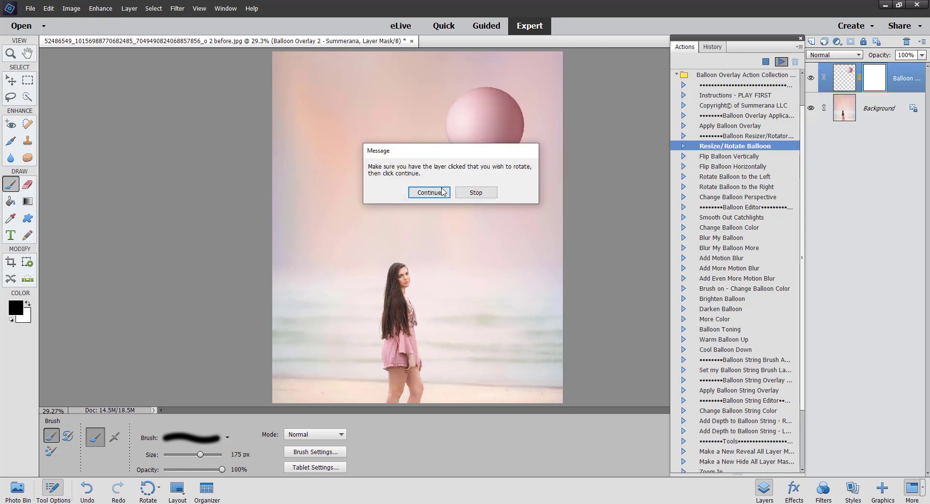
left_click(426, 192)
left_click(467, 205)
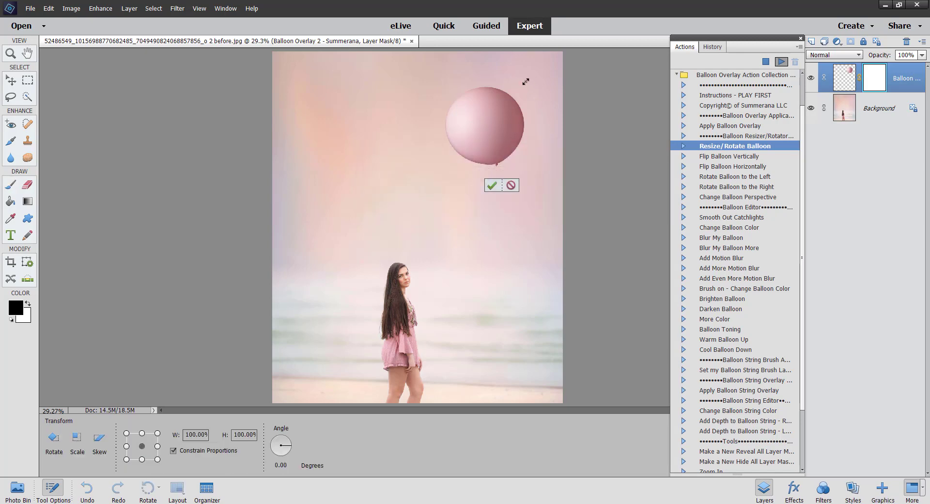
left_click_drag(483, 118, 488, 114)
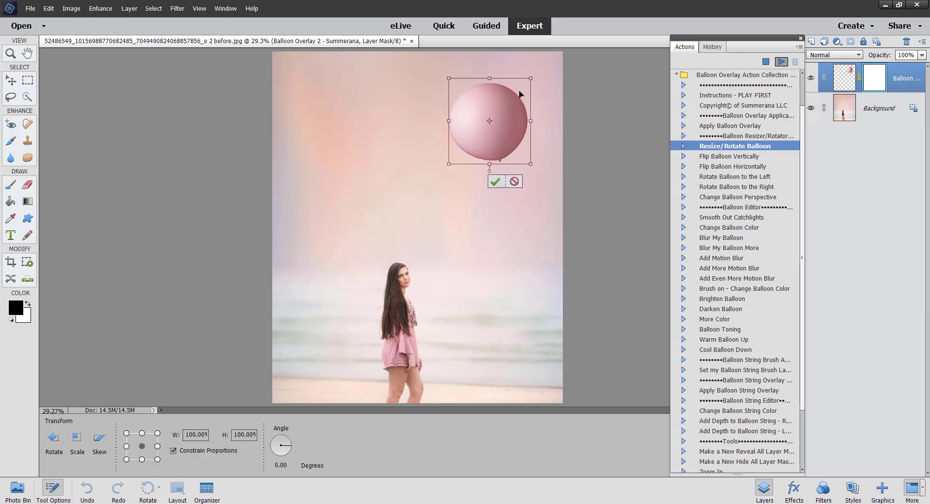
left_click_drag(537, 70, 554, 95)
left_click_drag(473, 72, 471, 97)
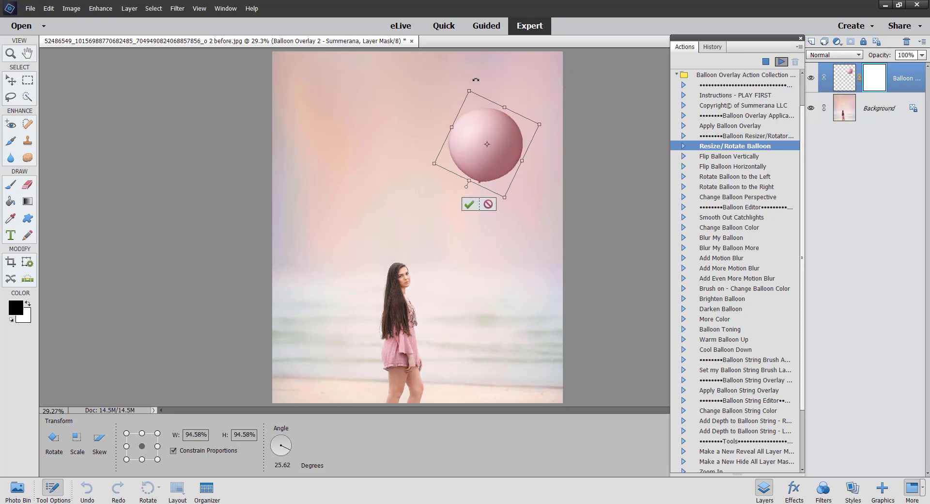
left_click(473, 205)
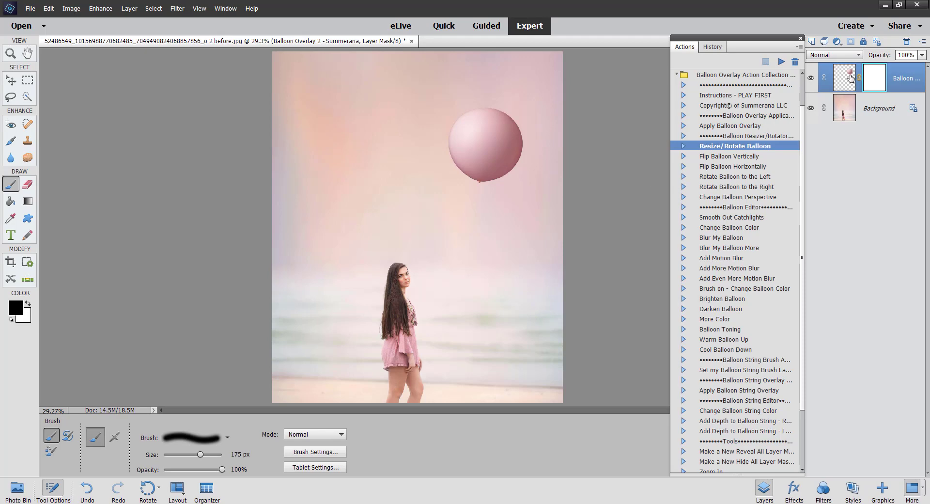
Step: Run the Smooth Out Catchlights action on the balloon and brush over the bright highlight on its upper part
left_click(716, 219)
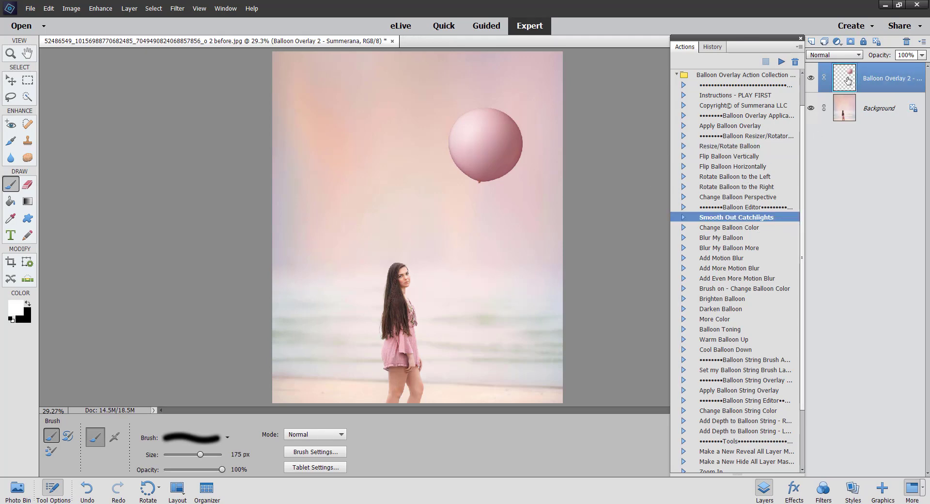
left_click(782, 61)
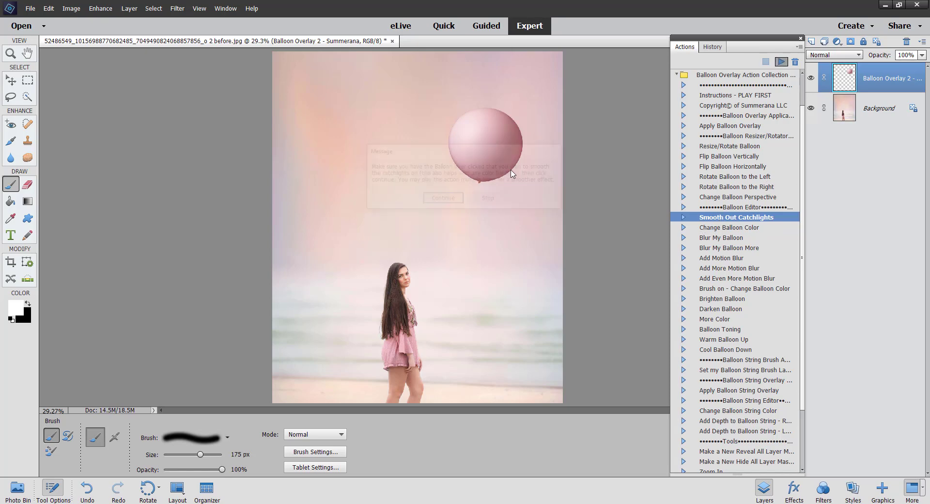
left_click(442, 202)
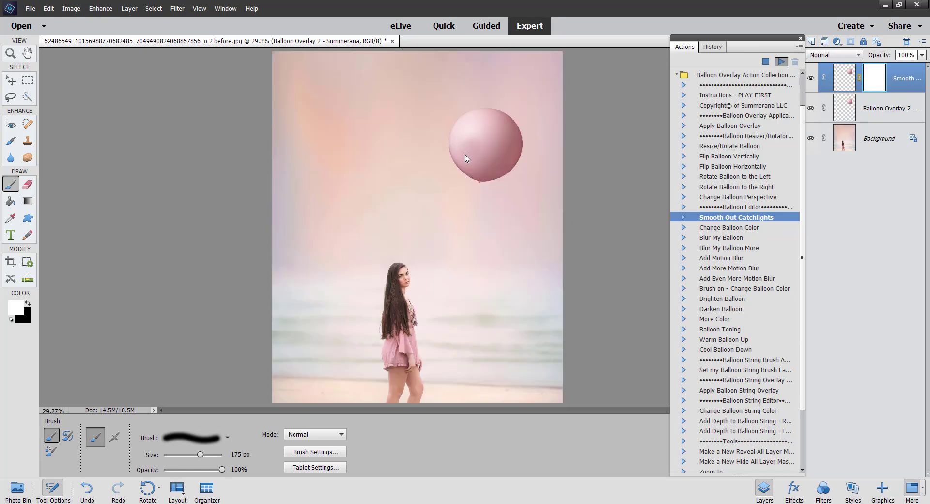
left_click(443, 167)
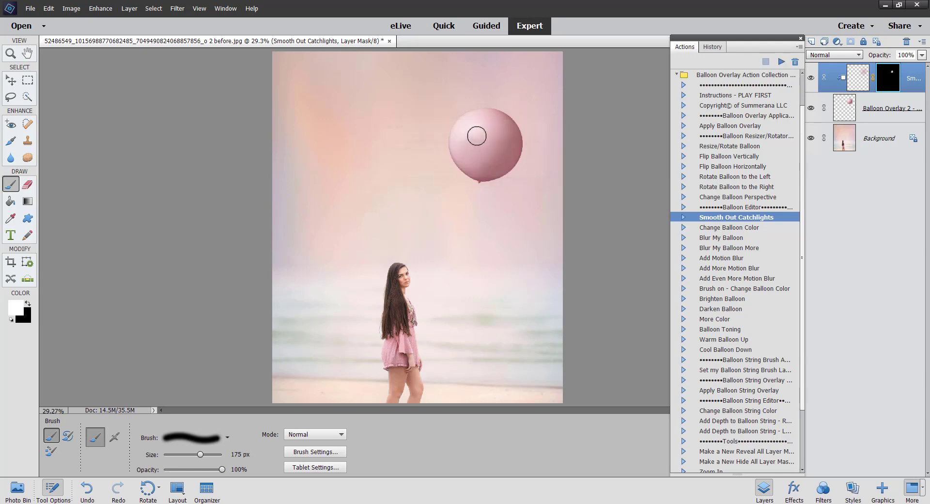
mouse_move(472, 111)
left_mouse_down()
mouse_move(484, 141)
mouse_move(478, 160)
mouse_move(474, 117)
mouse_move(466, 119)
mouse_move(473, 127)
left_mouse_up()
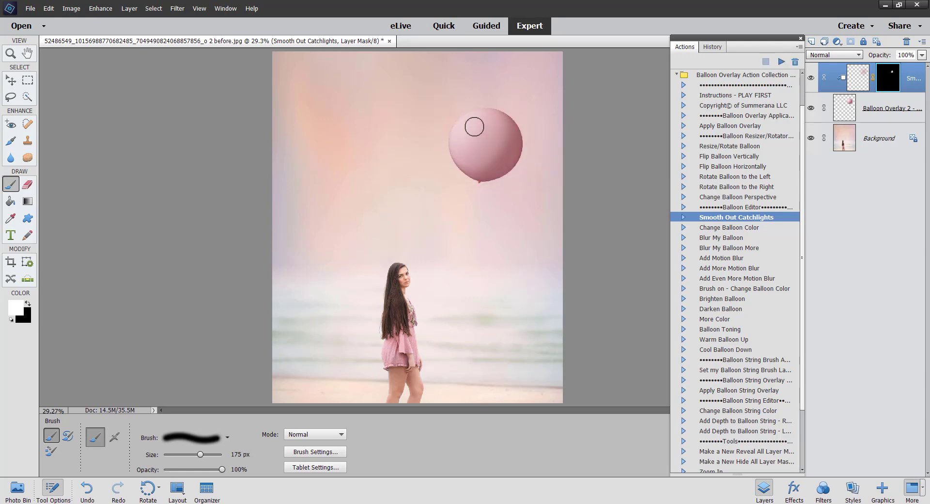
Step: Set the brush size to 101 px and its hardness to 0%
left_click(209, 441)
left_click(210, 442)
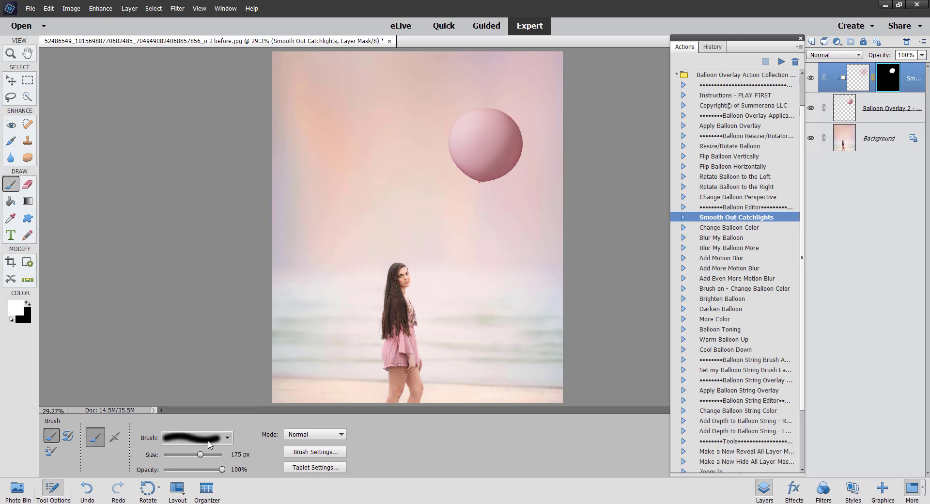
left_click_drag(201, 454, 225, 473)
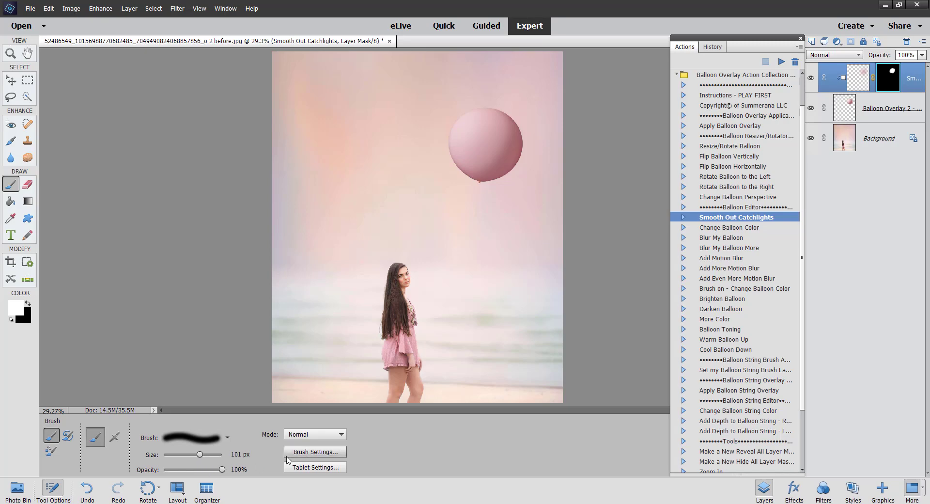
left_click(336, 454)
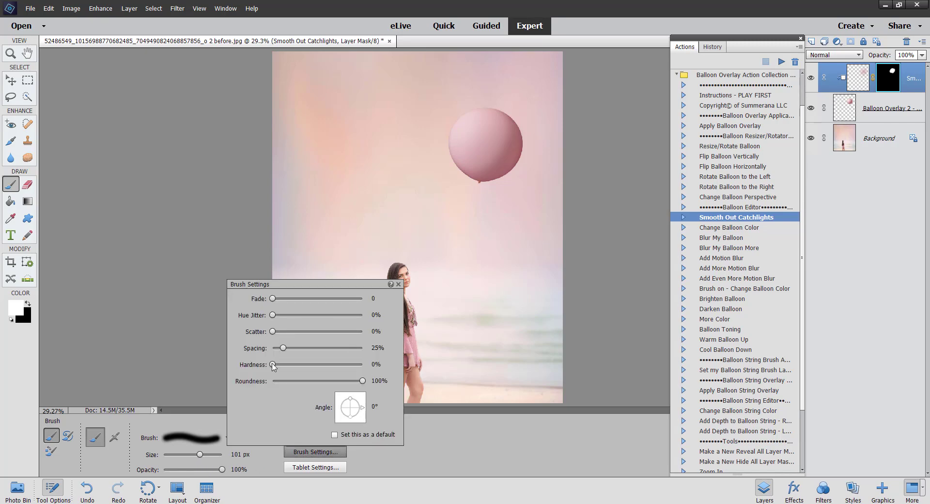
mouse_move(273, 365)
left_mouse_down()
mouse_move(378, 371)
mouse_move(266, 372)
left_mouse_up()
left_click(433, 446)
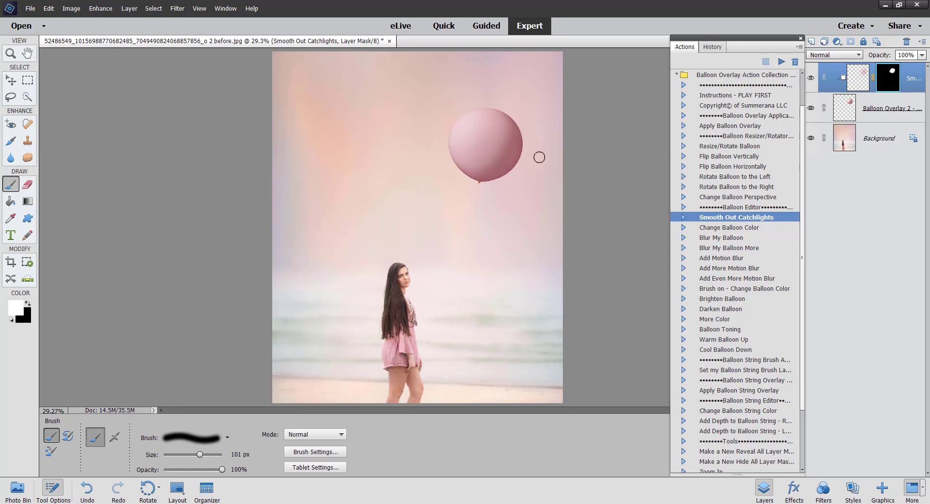
Step: Compare the balloon with and without the Smooth Out Catchlights layer, then delete that layer and its mask
left_click(812, 80)
left_click(812, 80)
left_click(905, 43)
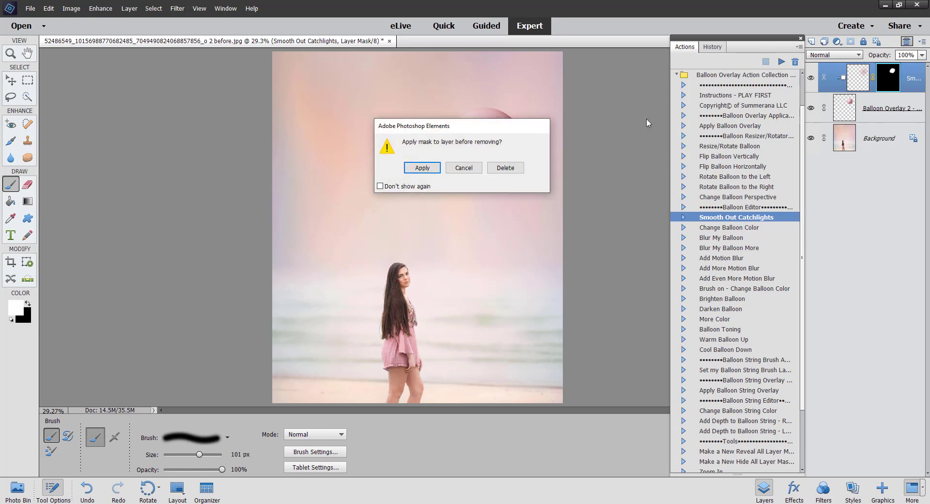
left_click(422, 168)
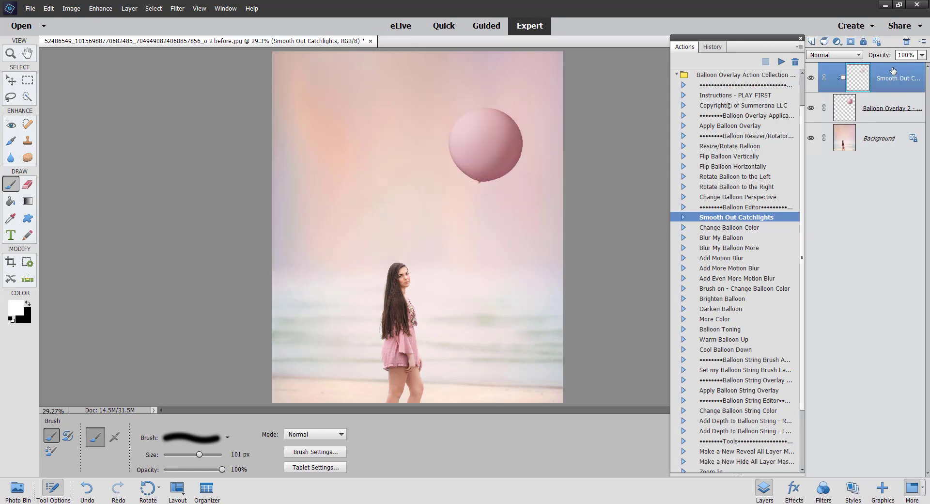
left_click(907, 42)
left_click(422, 168)
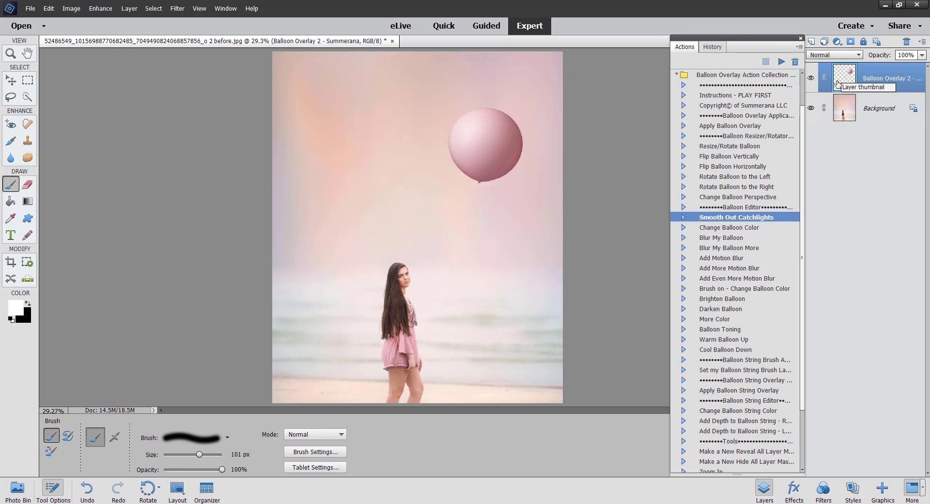
Step: Run the Change Balloon Color action and recolor the balloon a pale, desaturated blue-green
left_click(734, 228)
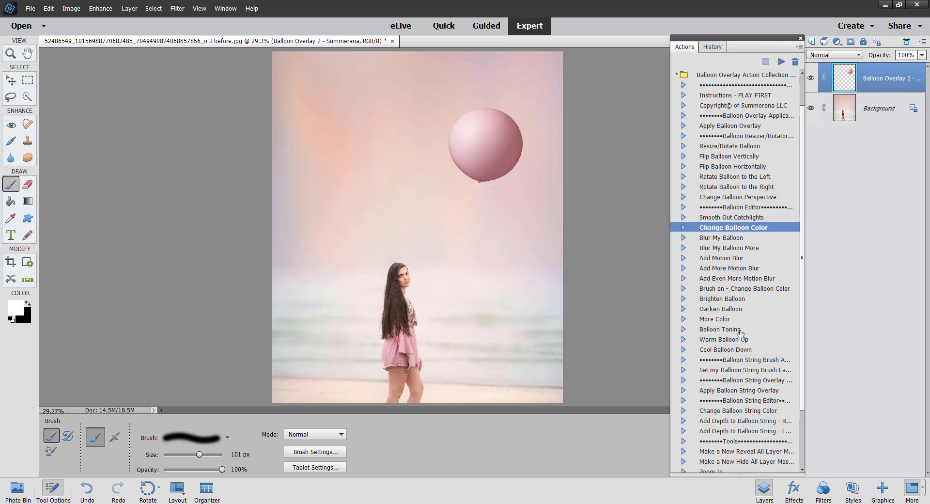
left_click(782, 61)
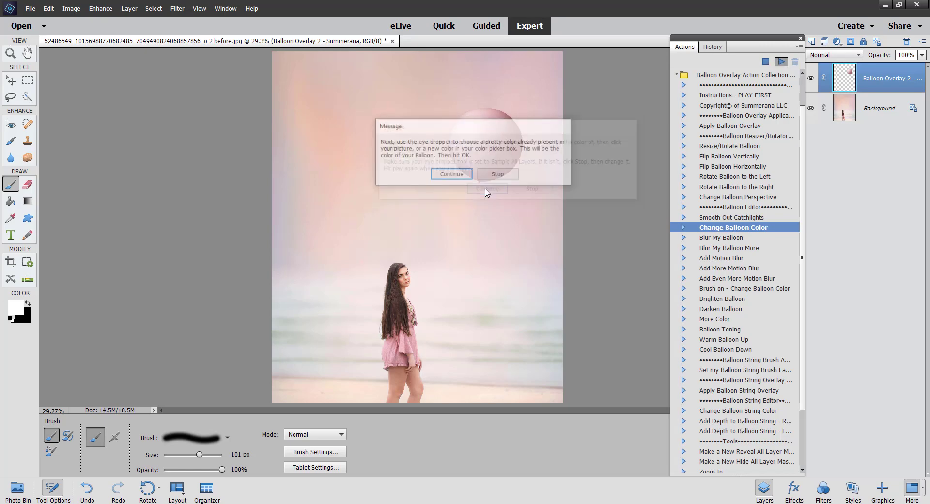
left_click(452, 175)
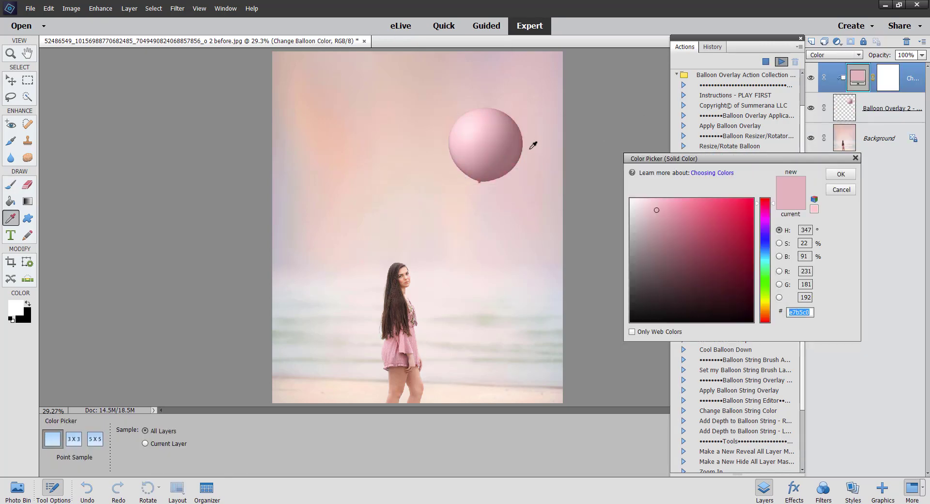
left_click(449, 330)
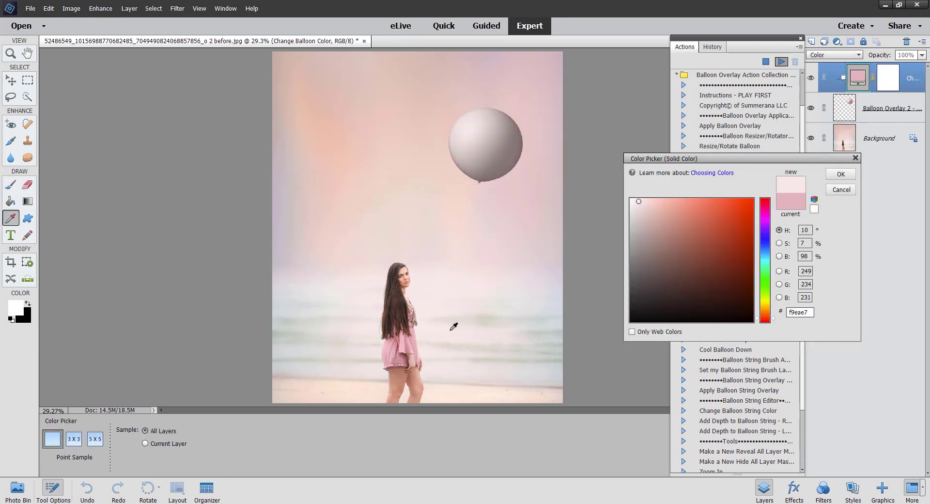
left_click(406, 340)
left_click_drag(769, 212, 768, 261)
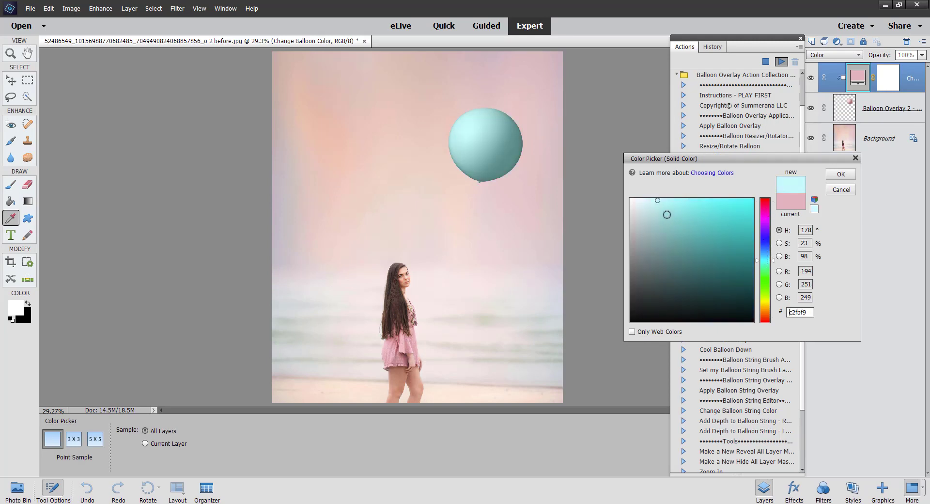
left_click_drag(667, 214, 638, 203)
left_click(841, 176)
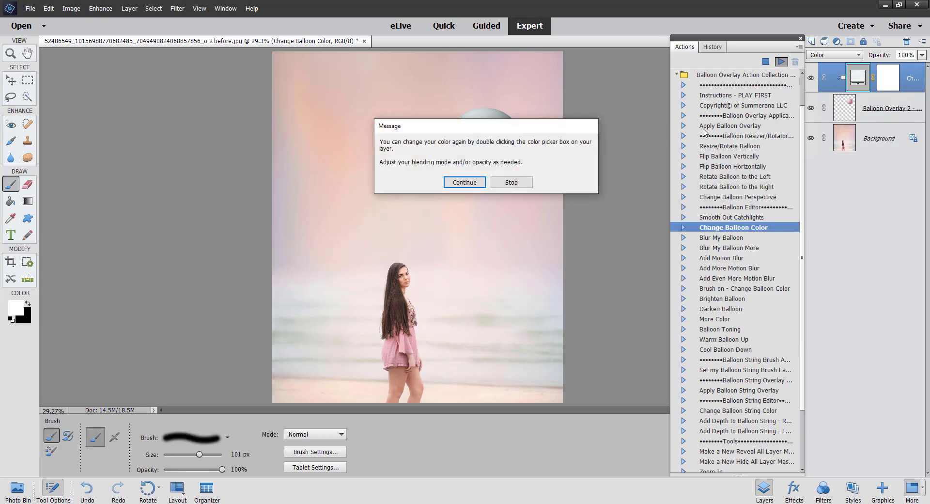
left_click(463, 183)
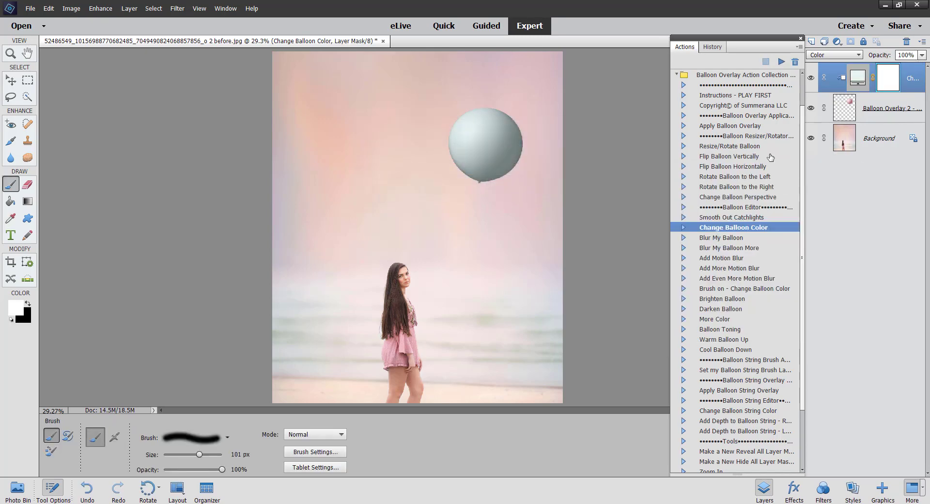
Step: Run the Add Motion Blur action on the Balloon Overlay 2 layer
left_click(725, 238)
left_click(847, 107)
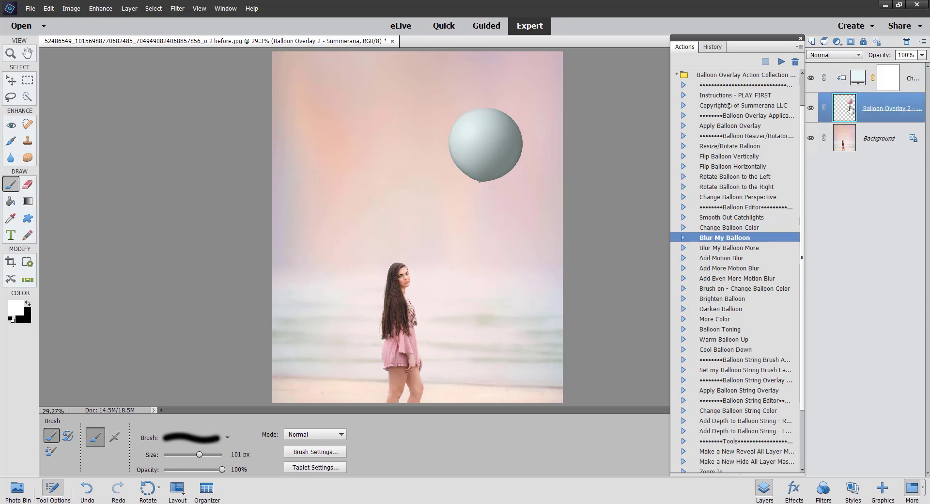
left_click(722, 259)
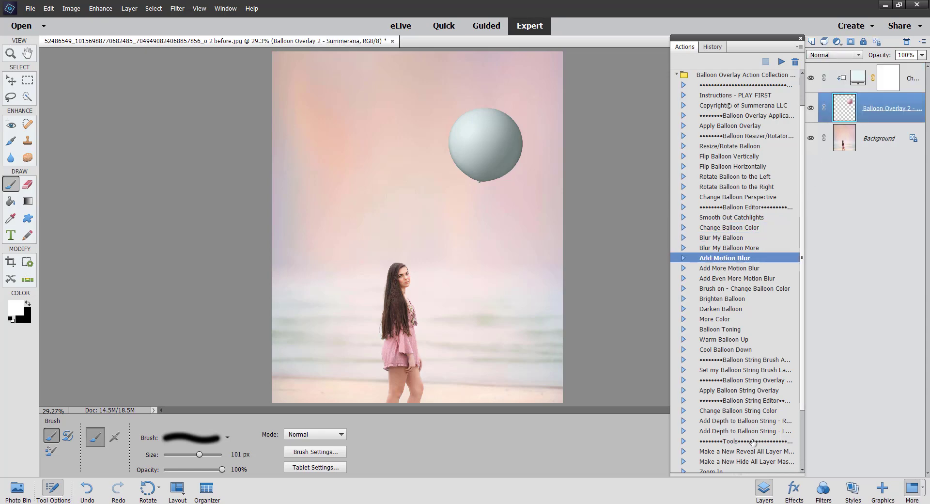
left_click(781, 62)
key("Return")
Step: Run the Brighten Balloon action on the Balloon Overlay 2 layer
left_click(723, 297)
left_click(731, 287)
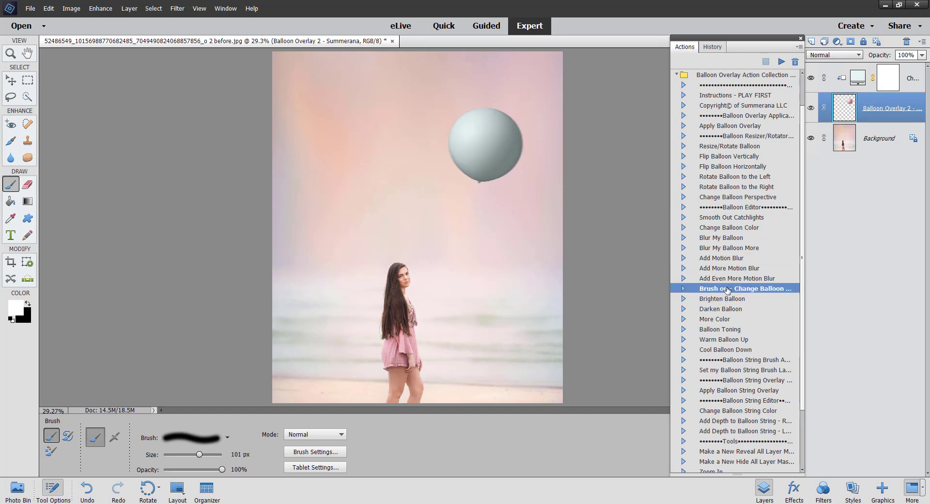
left_click(729, 300)
left_click(727, 310)
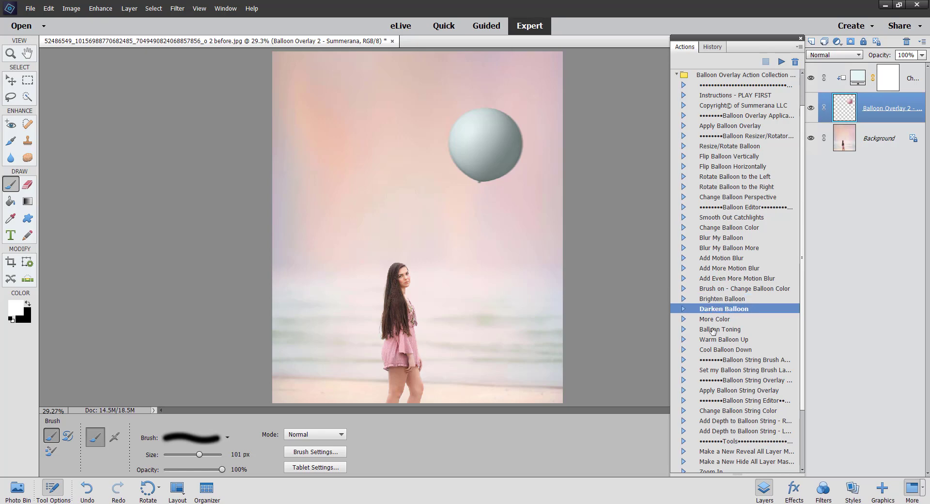
left_click(731, 300)
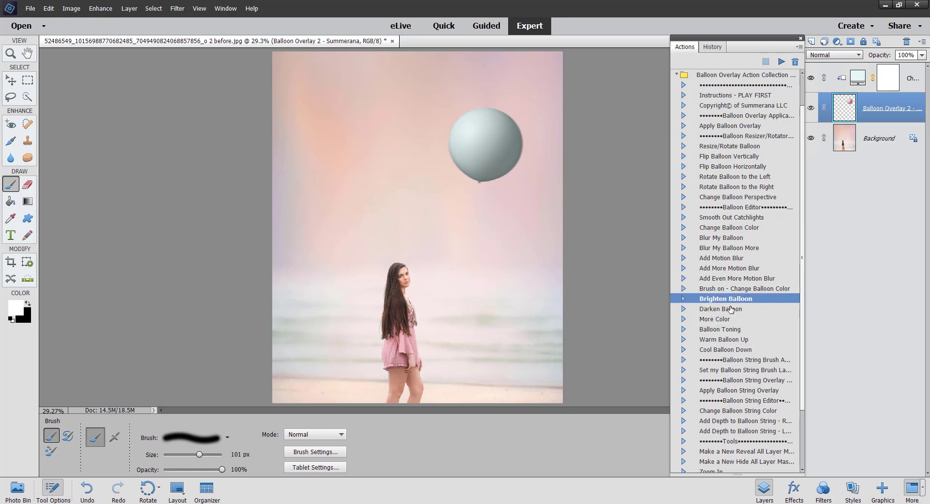
left_click(781, 60)
left_click(452, 180)
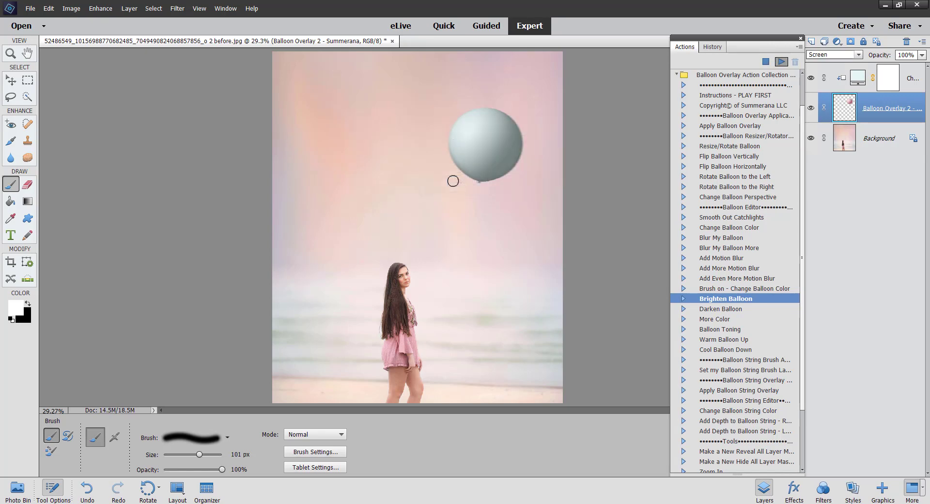
Step: Run the Balloon Toning action, adjust its fill to a brighter orange and hide the toning layer
left_click(724, 329)
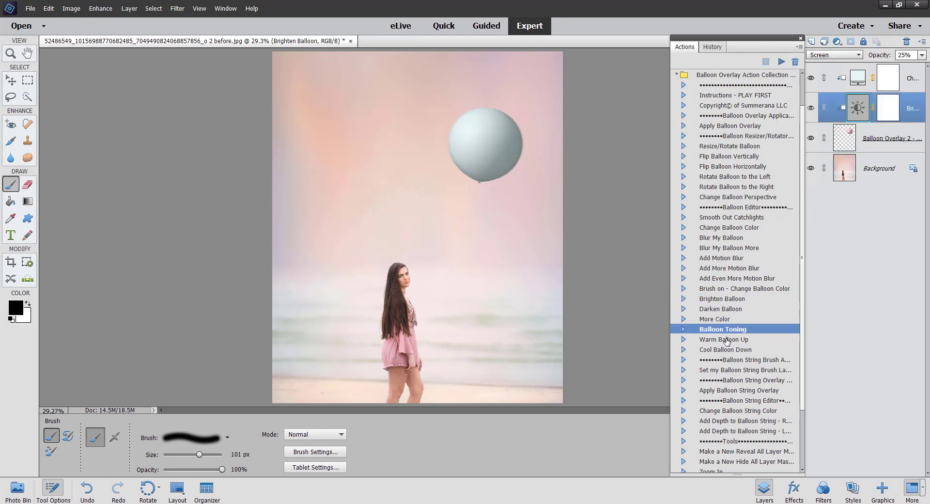
left_click(782, 62)
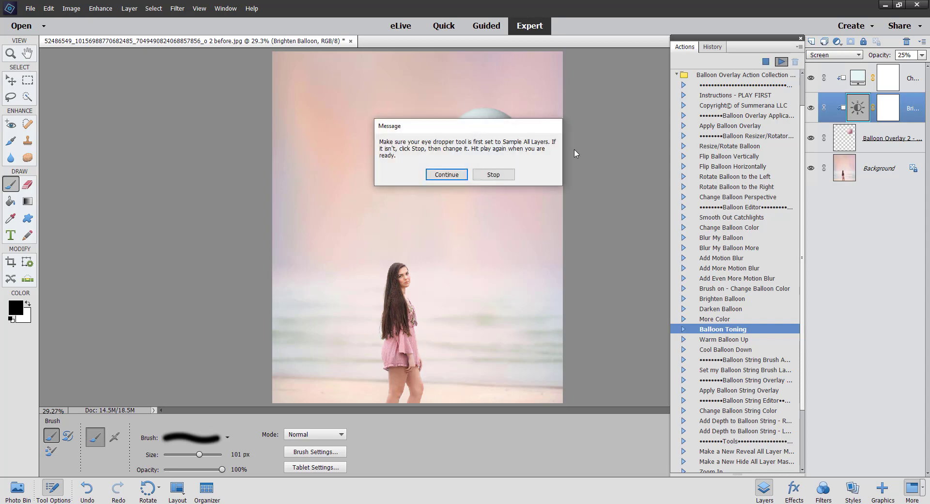
key("Return")
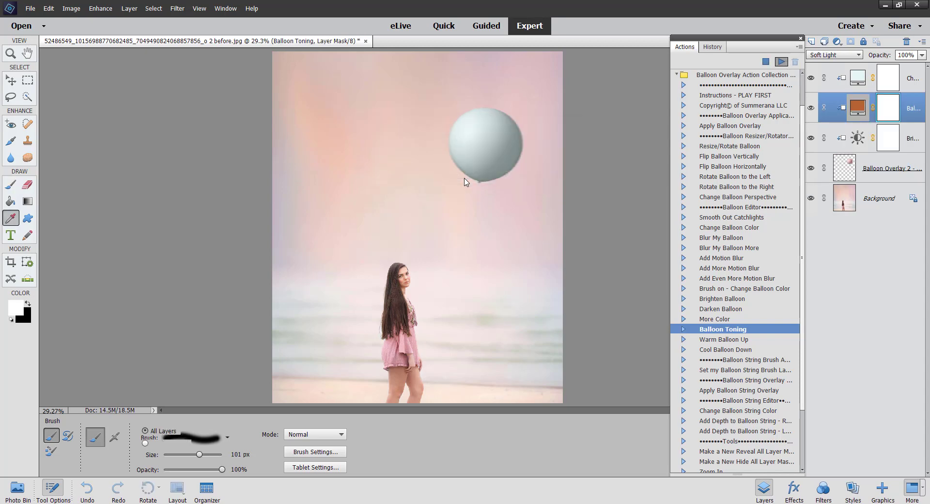
left_click(842, 174)
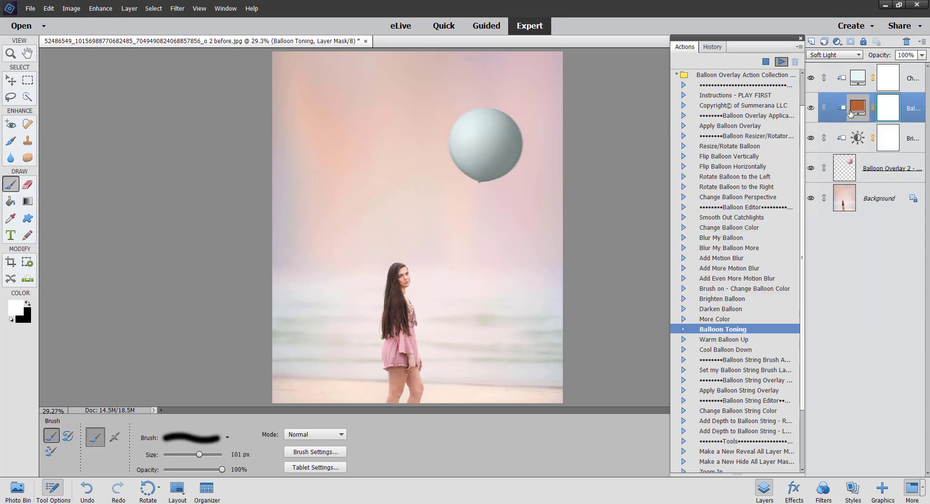
double_click(858, 107)
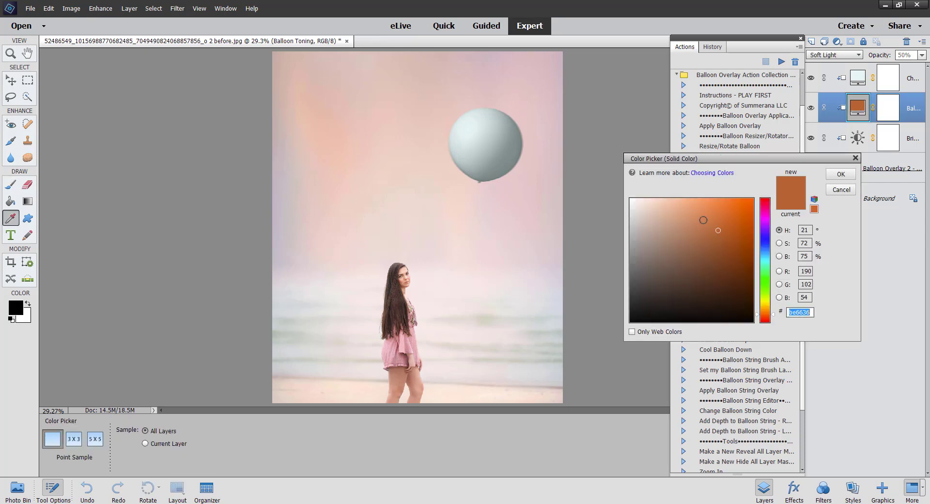
left_click(729, 210)
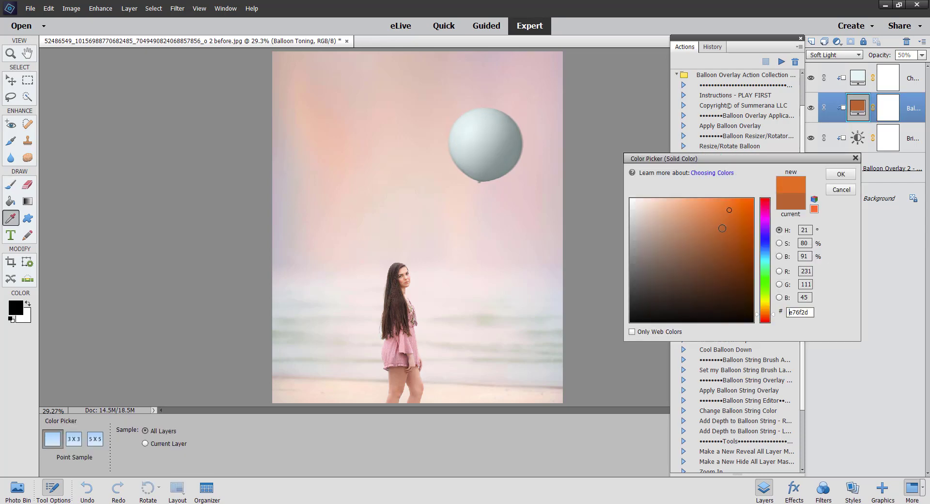
left_click(841, 174)
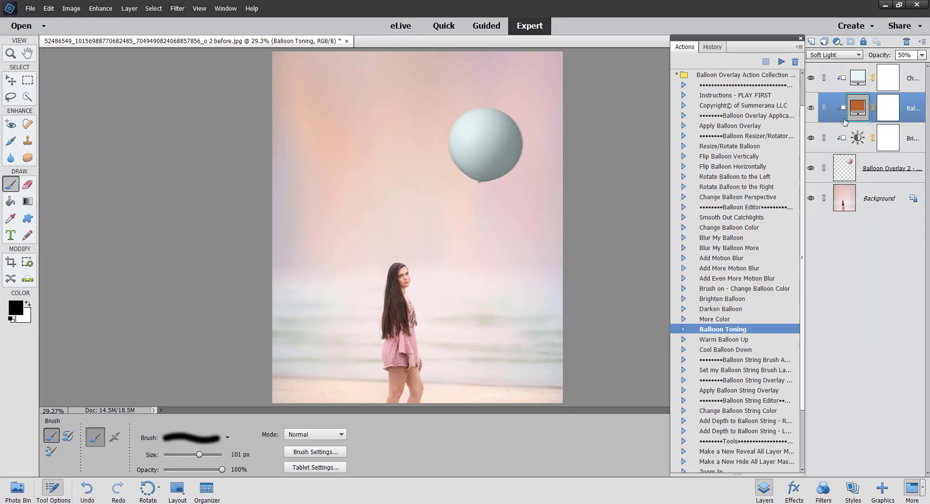
left_click(811, 109)
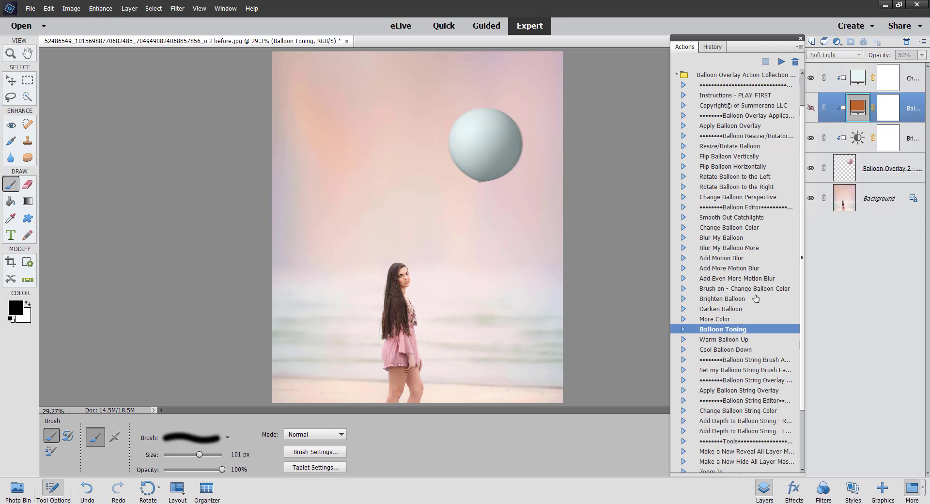
Step: Run the Warm Balloon Up action above the hidden toning layer, continuing through its messages
left_click(727, 339)
left_click(782, 61)
left_click(469, 181)
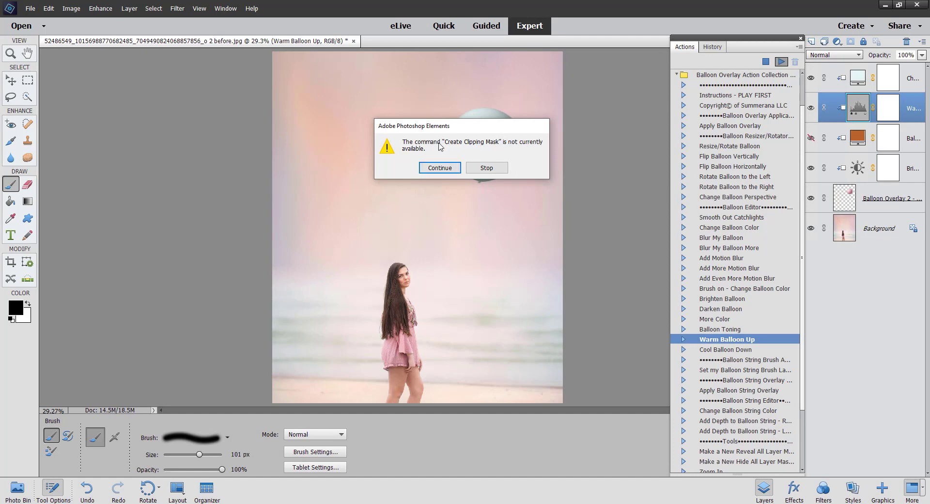
left_click(436, 170)
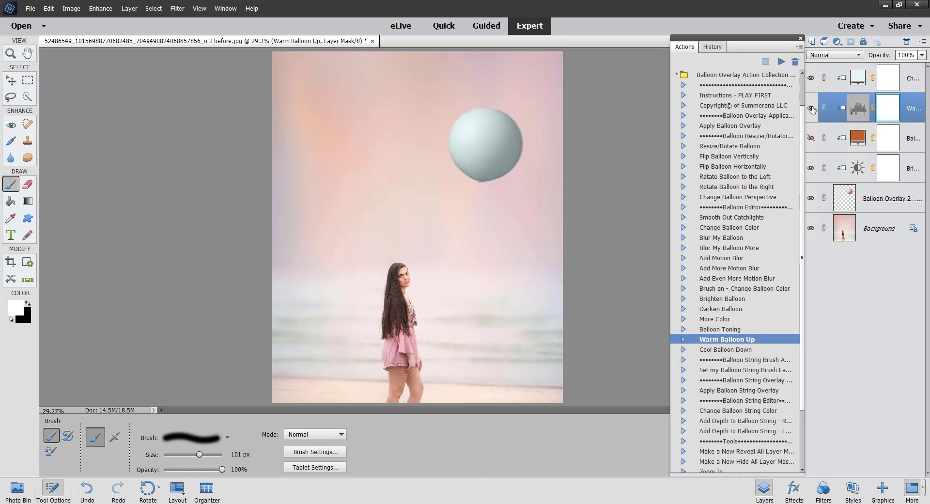
Step: Move the Warm Balloon Up adjustment layer to the top of the layer stack and toggle its visibility to compare
left_click(916, 110)
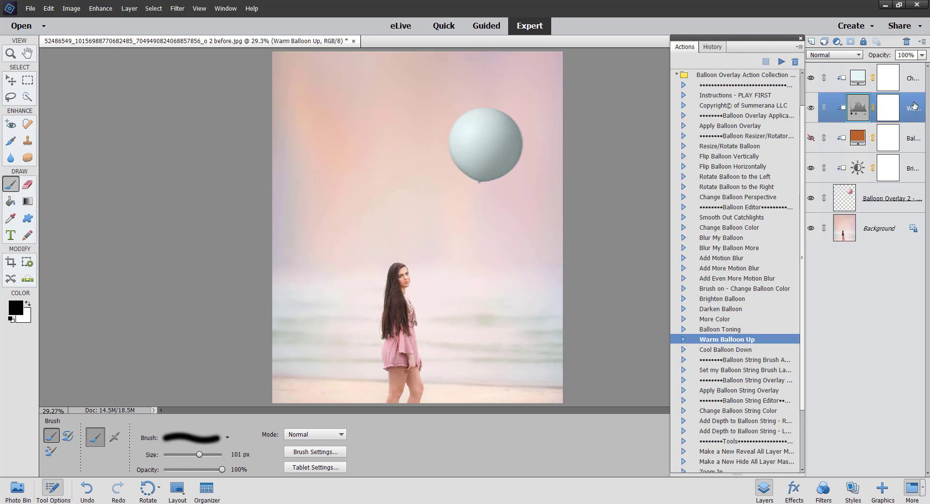
left_click(854, 111)
left_click_drag(910, 106, 909, 69)
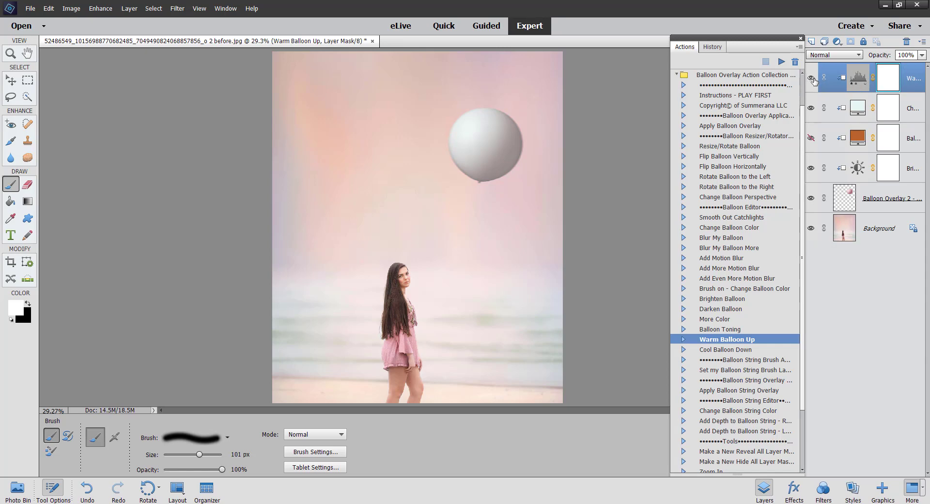
mouse_move(915, 77)
left_mouse_down()
mouse_move(912, 119)
mouse_move(907, 70)
left_mouse_up()
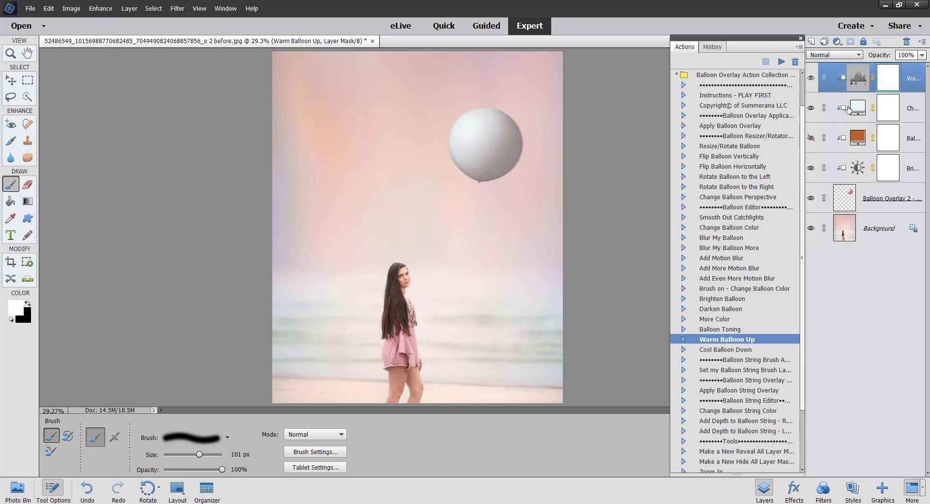
left_click(811, 78)
left_click(811, 78)
Step: Merge the Brighten Balloon layer down into the balloon layer and show the hidden Balloon Toning layer
left_click(916, 169)
right_click(920, 169)
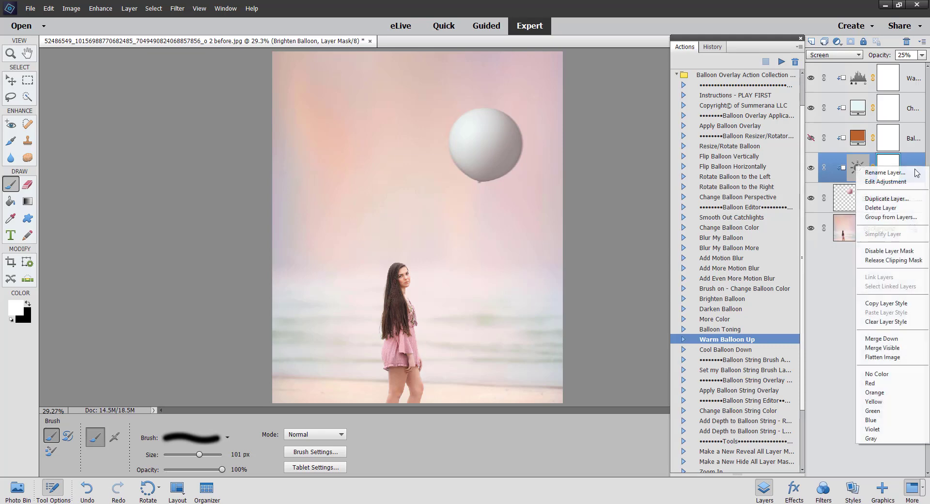
left_click(888, 339)
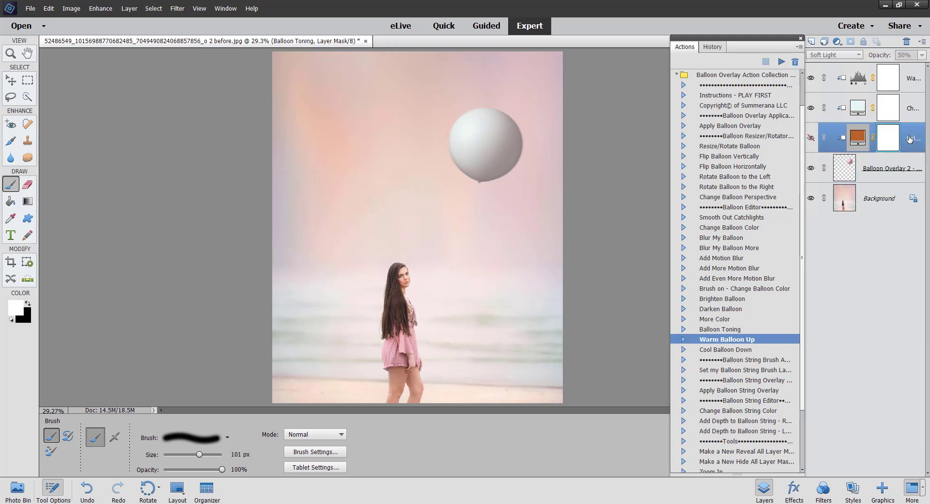
right_click(914, 139)
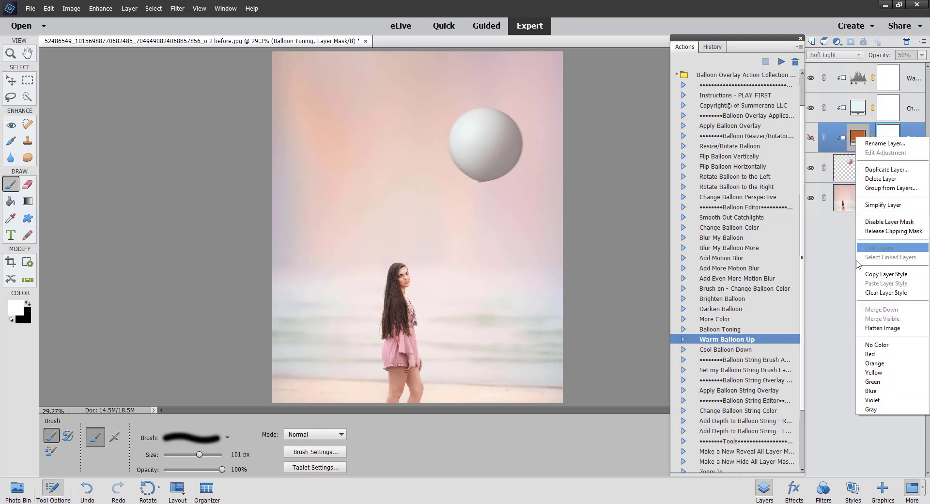
left_click(913, 134)
left_click(811, 139)
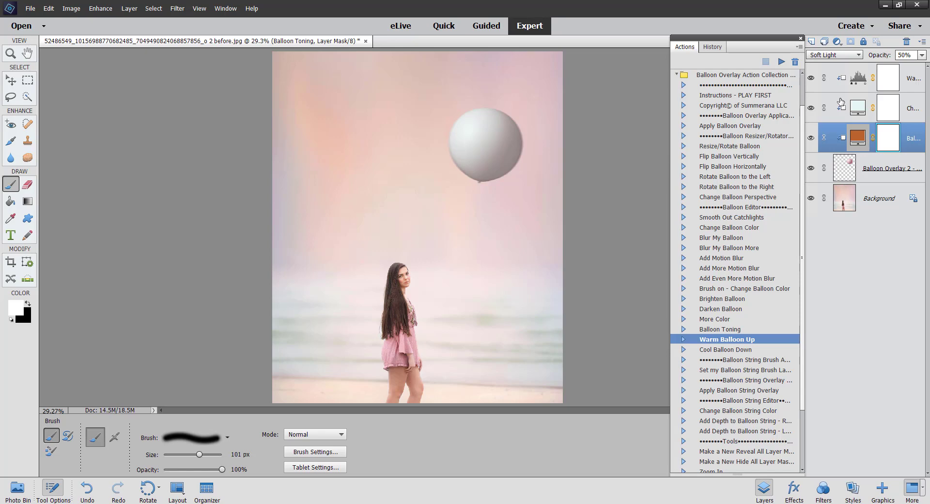
Step: Run the action that sets up the balloon string brush layer, continuing through its message
left_click(726, 349)
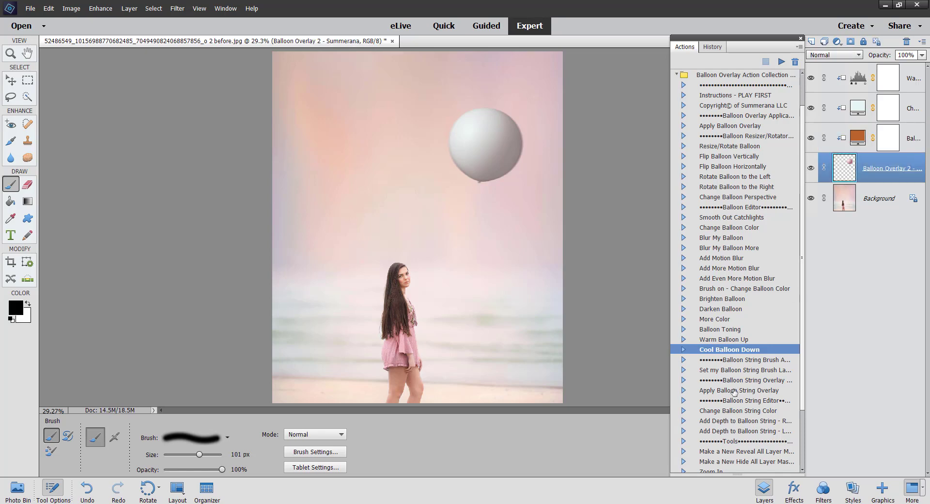
left_click(747, 371)
left_click(781, 62)
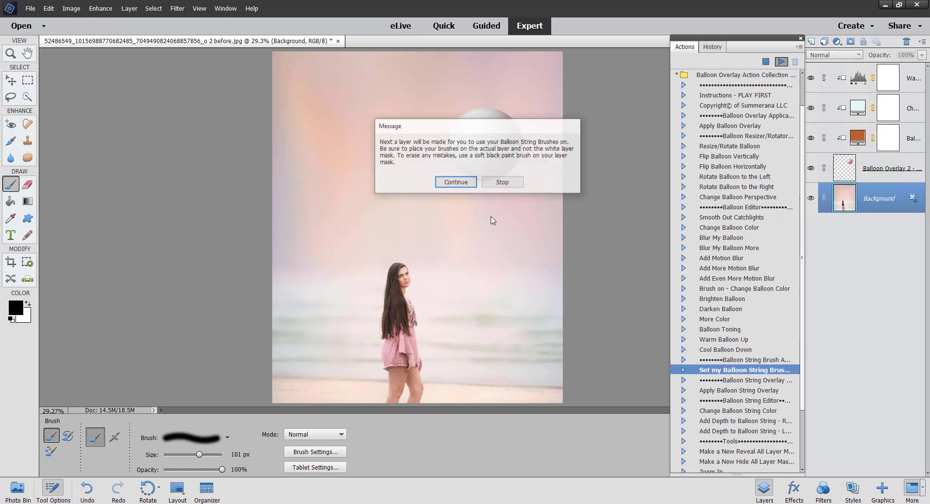
left_click(465, 182)
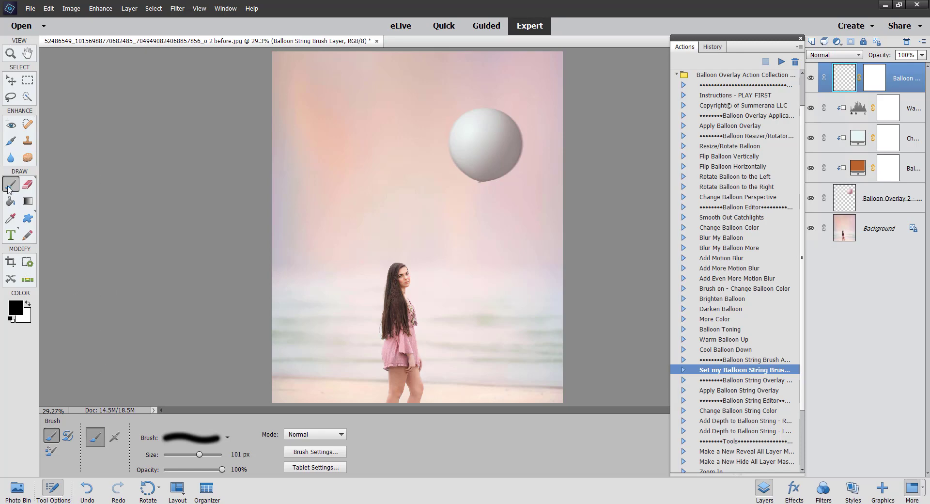
Step: Pick the 10 px brush from the Summerana Balloon String Brush Collection
left_click(200, 436)
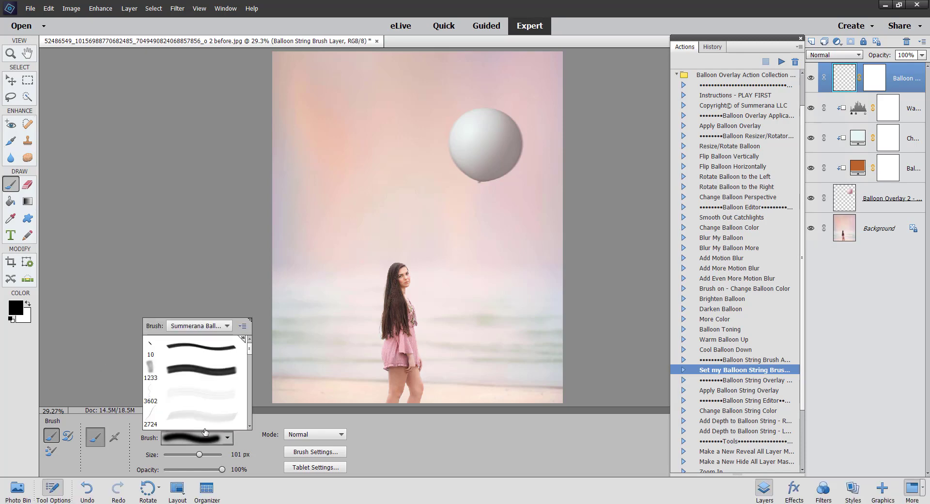
left_click(201, 326)
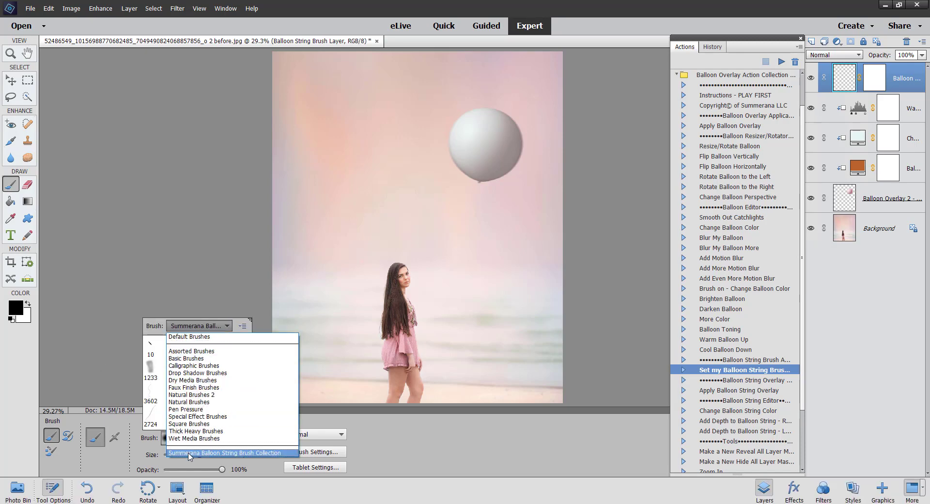
left_click(205, 454)
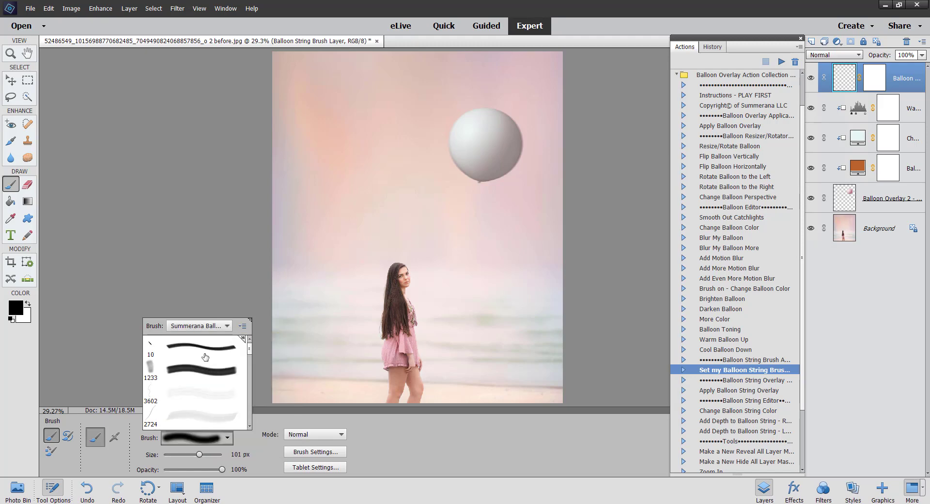
left_click(170, 352)
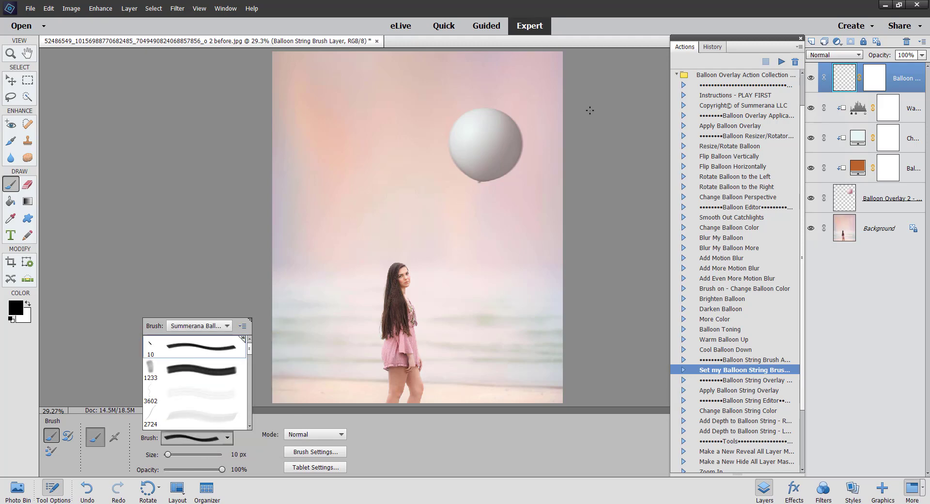
key("Return")
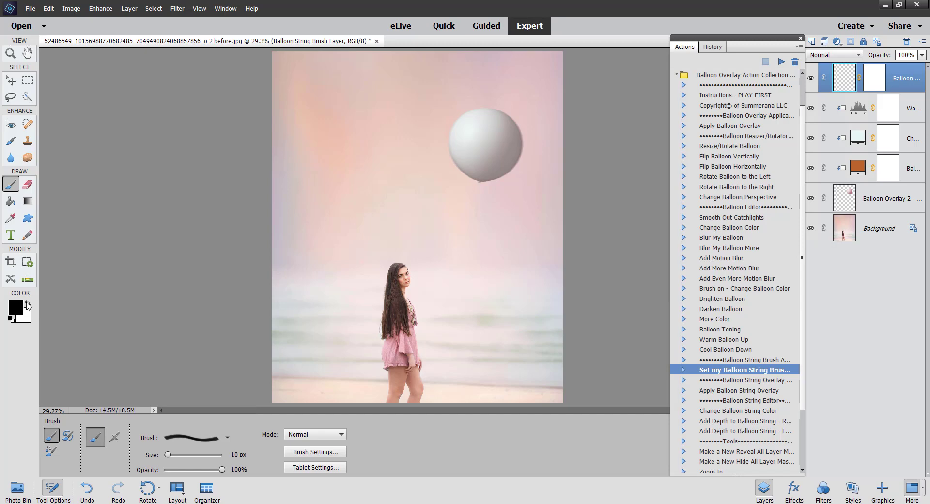
Step: Try painting a curved white string from the balloon's knot to the girl's hand, and undo the stroke
left_click(28, 305)
mouse_move(481, 182)
left_mouse_down()
mouse_move(469, 282)
mouse_move(445, 314)
left_mouse_up()
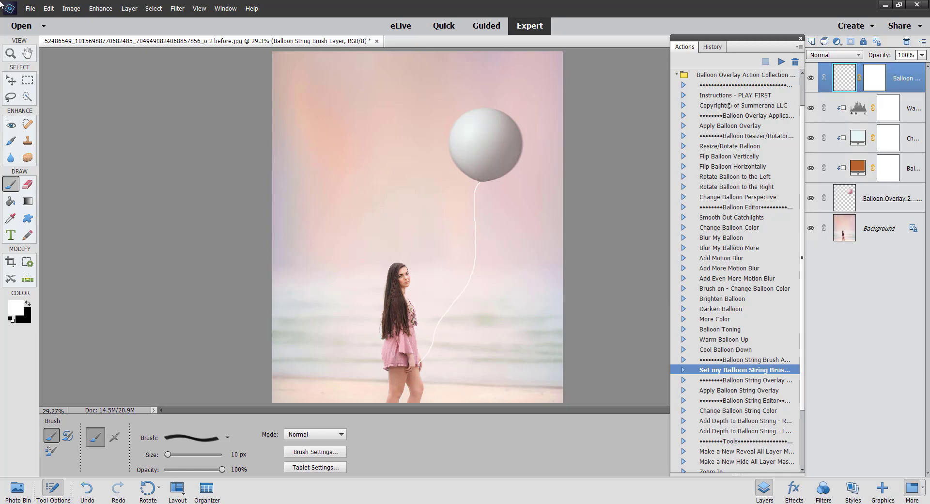
left_click(49, 8)
left_click(58, 19)
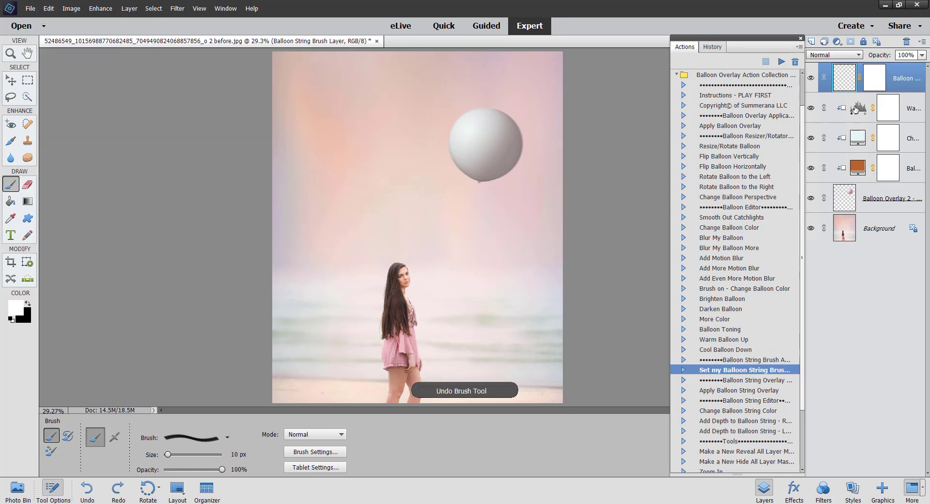
Step: Run the Apply Balloon String Overlay action and place Balloon String Overlay 18 from the Balloon String Overlays by Summerana folder
left_click(732, 390)
left_click(781, 62)
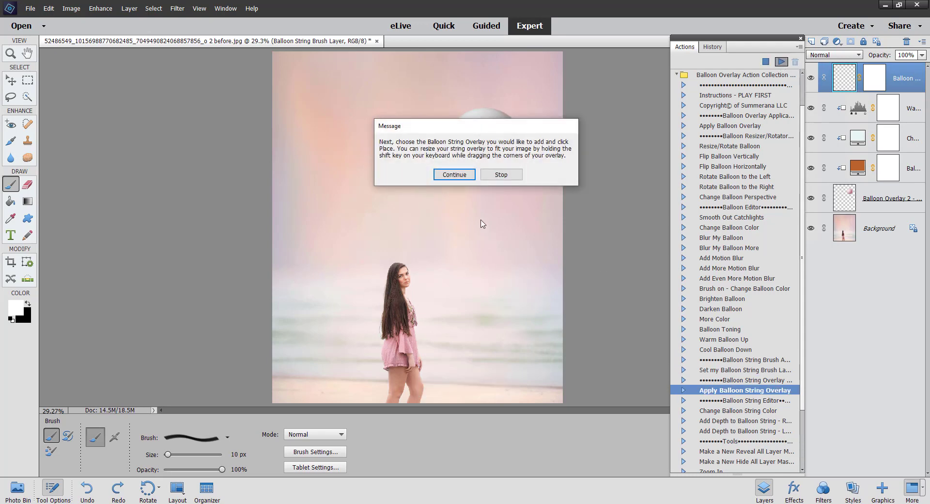
left_click(473, 180)
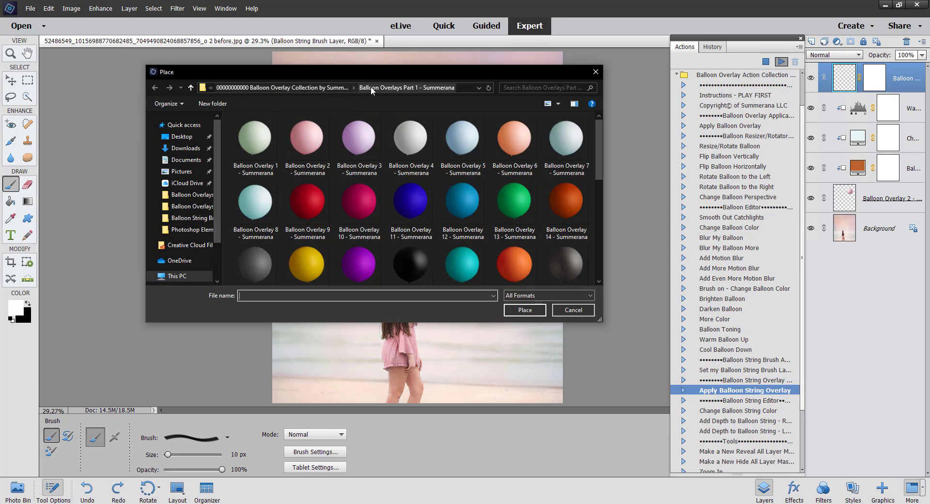
left_click(334, 87)
double_click(353, 138)
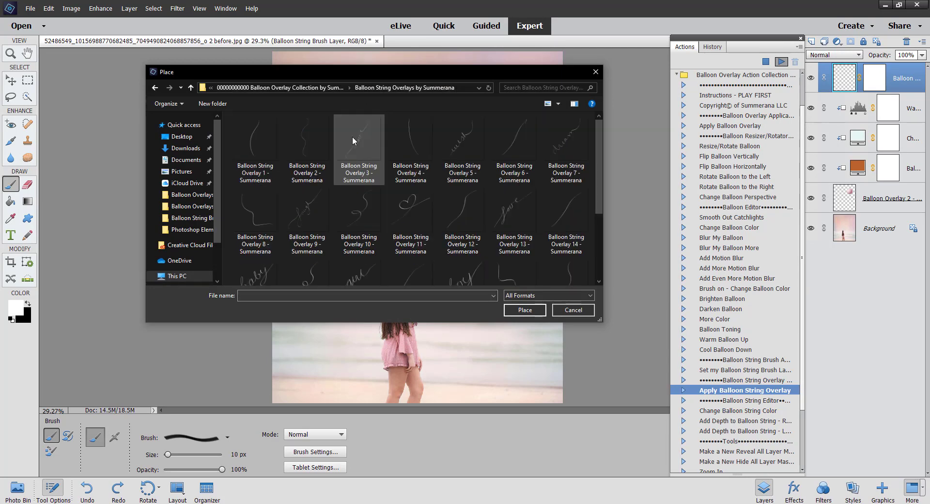
scroll(417, 211, "down", 2)
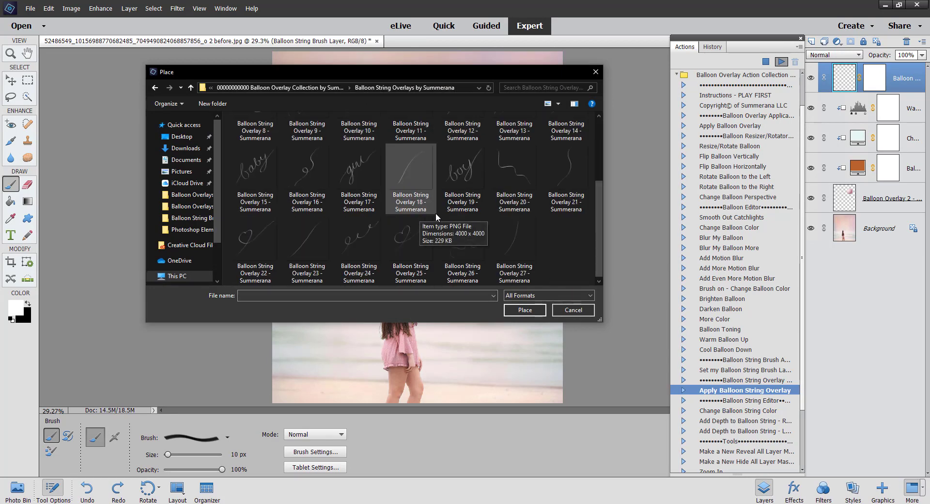
left_click(430, 175)
left_click(525, 310)
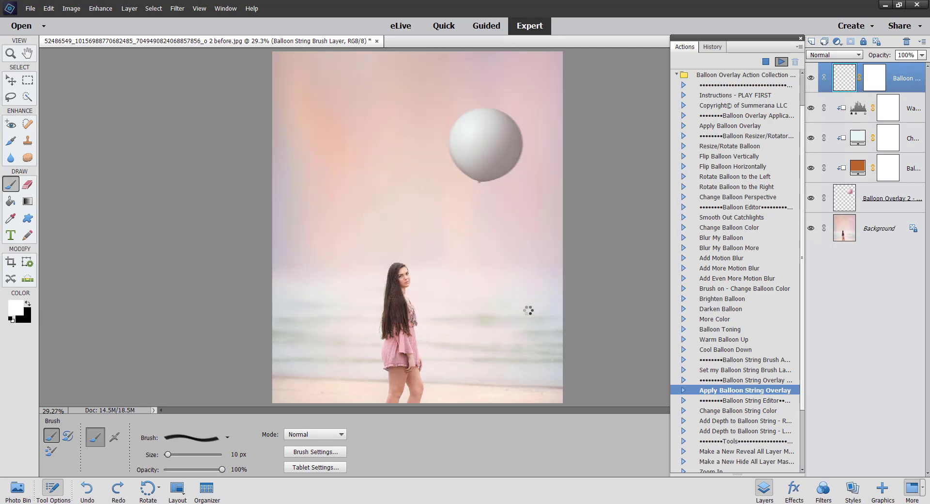
Step: Flip the placed string, rotate it about 60°, scale it to about 140% and position it between the balloon and the girl's hand
left_click_drag(458, 260, 497, 280)
right_click(479, 247)
left_click(508, 366)
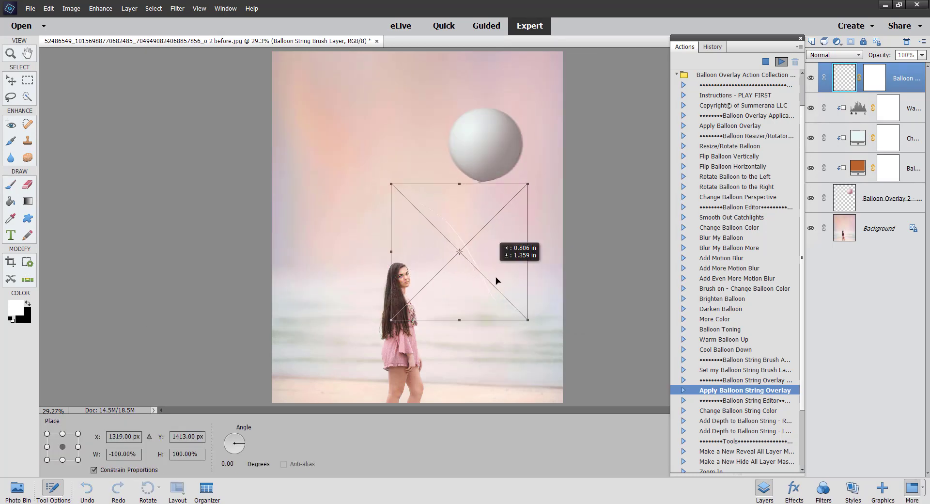
left_click_drag(538, 310, 562, 252)
mouse_move(458, 238)
left_mouse_down()
mouse_move(463, 245)
mouse_move(460, 236)
left_mouse_up()
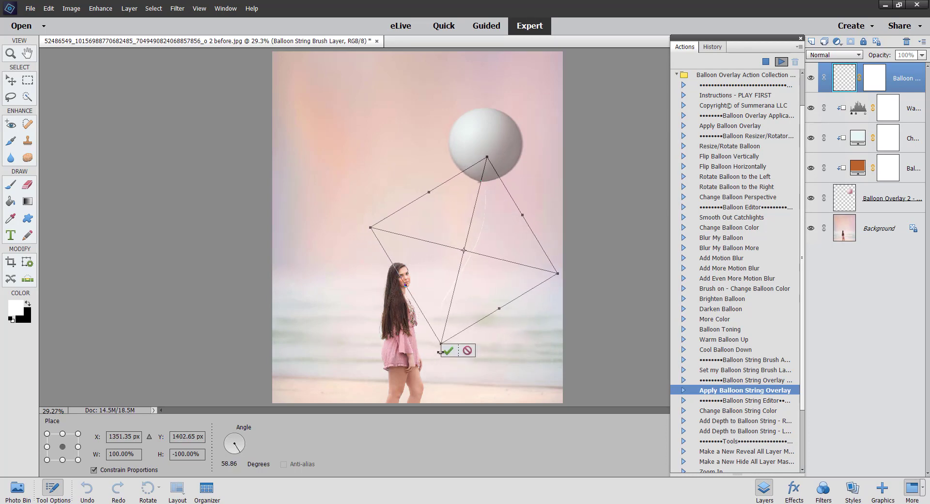
left_click_drag(439, 343, 414, 366)
left_click_drag(524, 178, 526, 176)
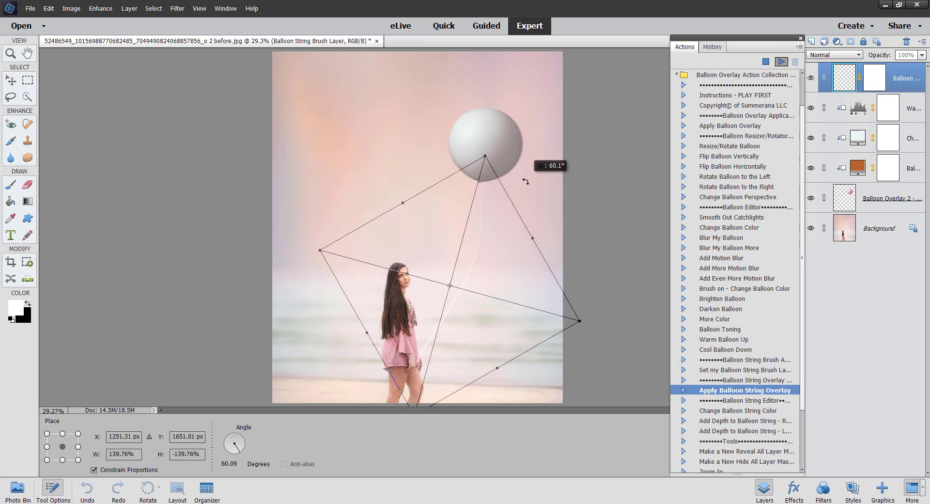
left_click_drag(487, 214, 487, 207)
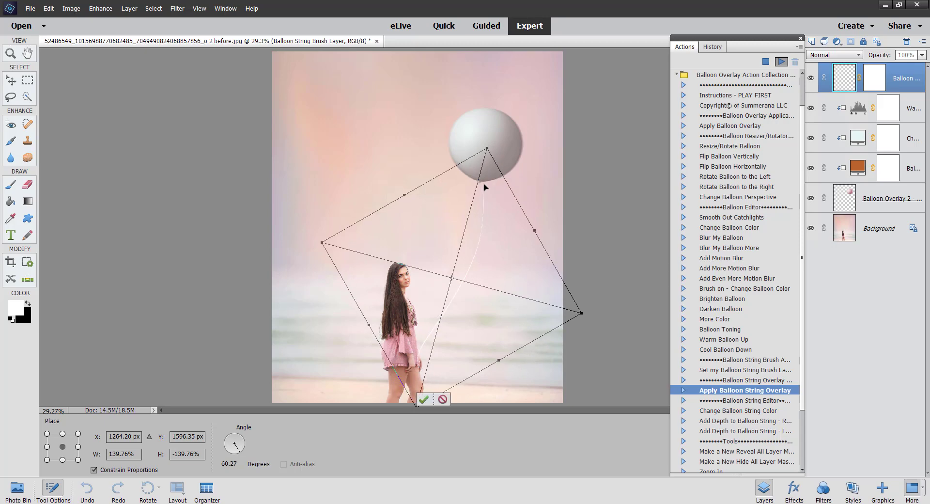
left_click(424, 399)
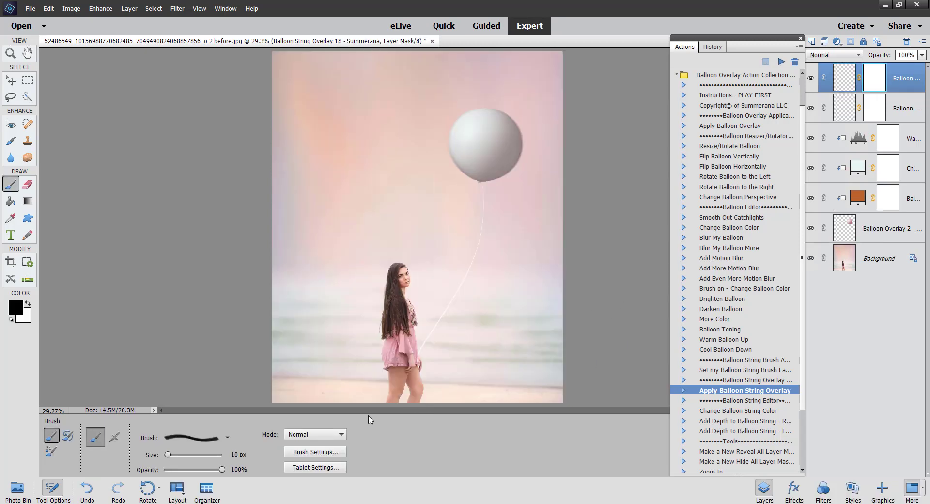
Step: Examine the angle control in the settings of the string brush
left_click(314, 451)
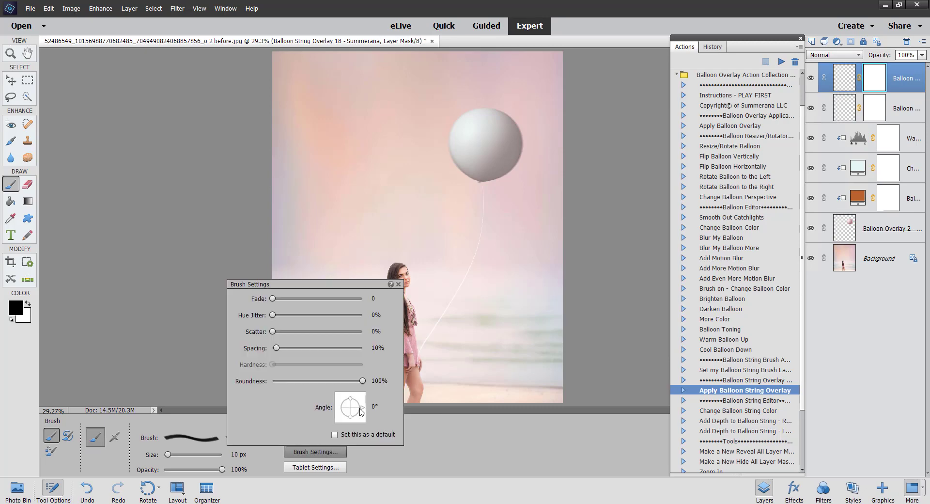
left_click_drag(362, 408, 360, 412)
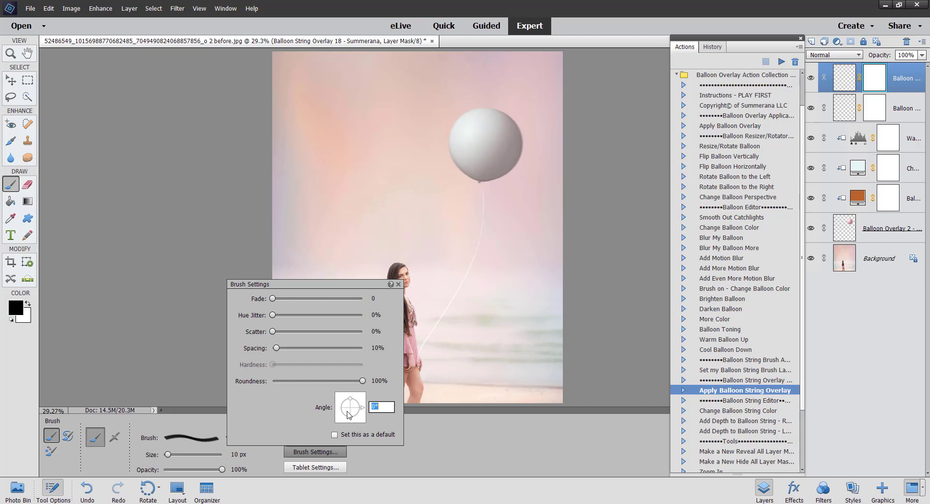
left_click(499, 436)
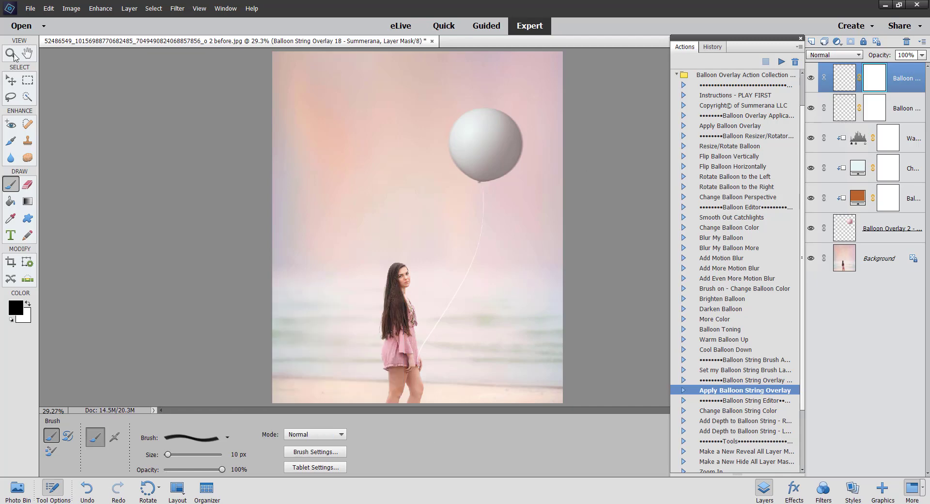
Step: Transform the string overlay again so its ends meet the balloon's knot and the girl's hand
left_click(11, 80)
left_click(487, 221)
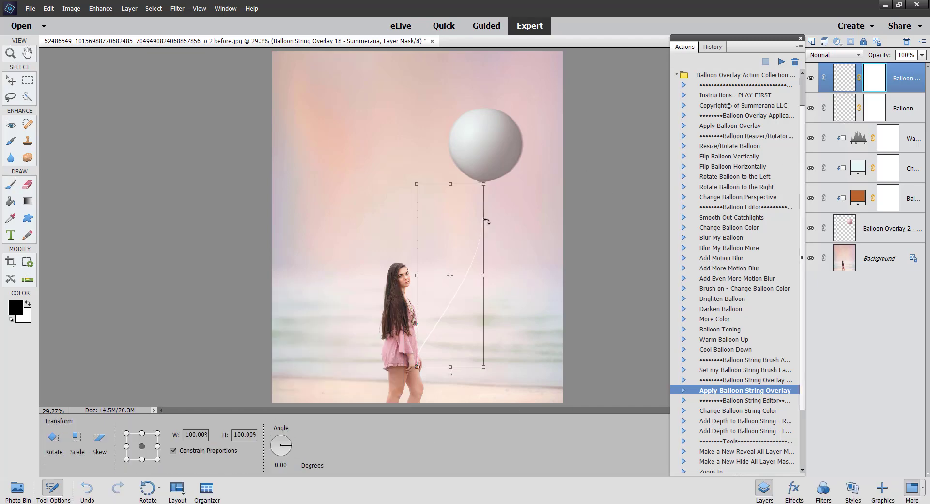
left_click_drag(487, 221, 479, 175)
left_click(429, 384)
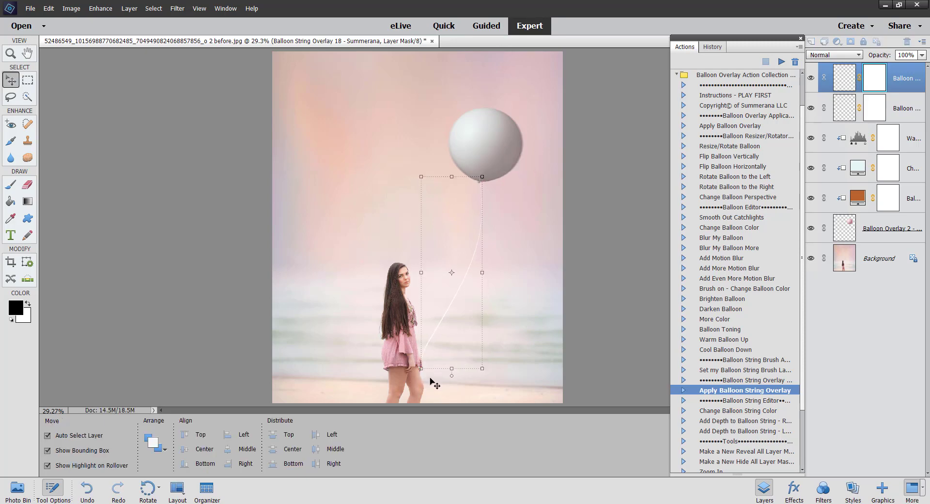
left_click(853, 259)
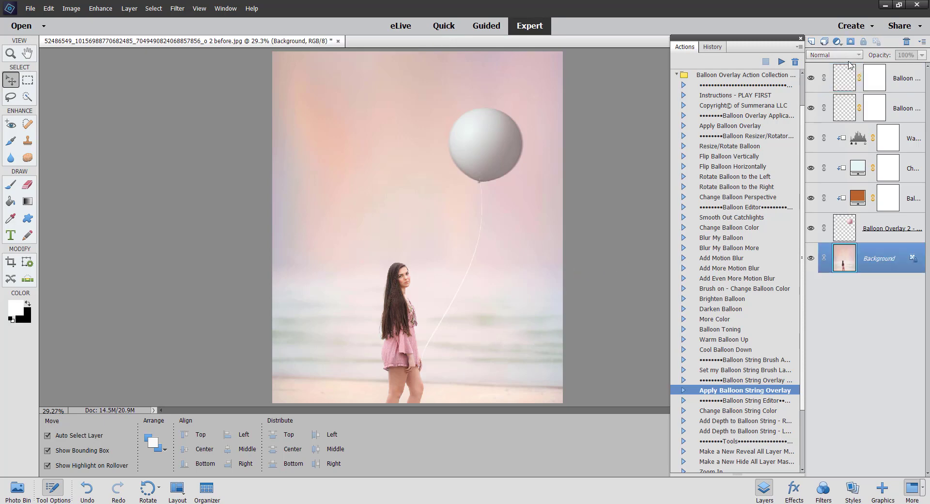
Step: Select the string overlay layer and review the Change Balloon String Color and Add Depth to Balloon String actions
left_click(848, 78)
left_click(727, 411)
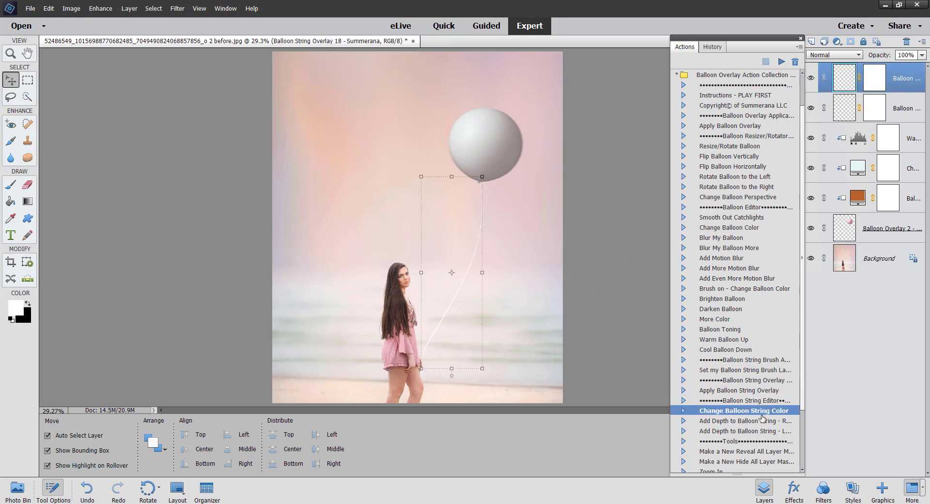
left_click(738, 430)
left_click(736, 421)
left_click(737, 412)
left_click(737, 432)
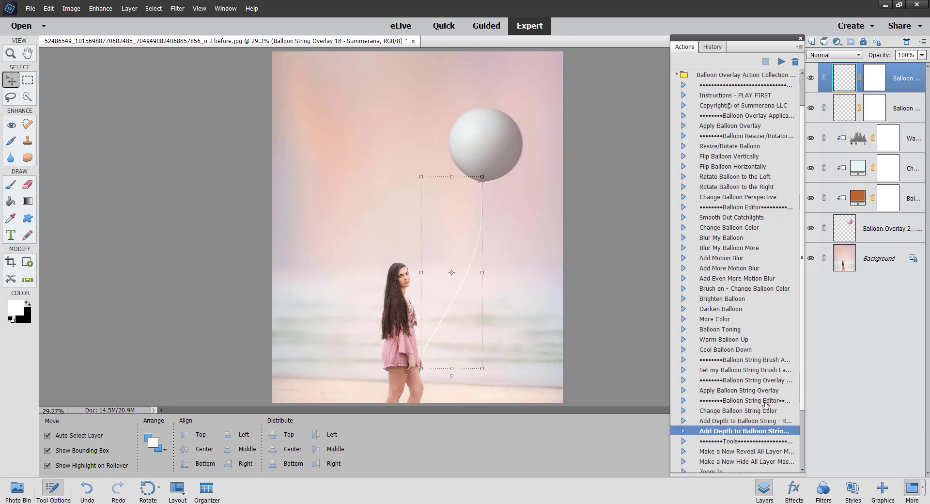
left_click(736, 412)
Step: Make the Background layer active
left_click(852, 234)
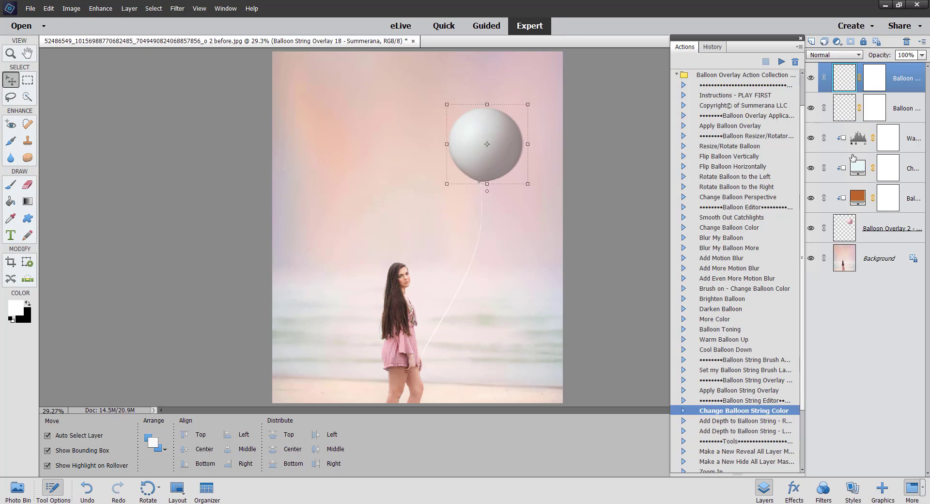
left_click(849, 264)
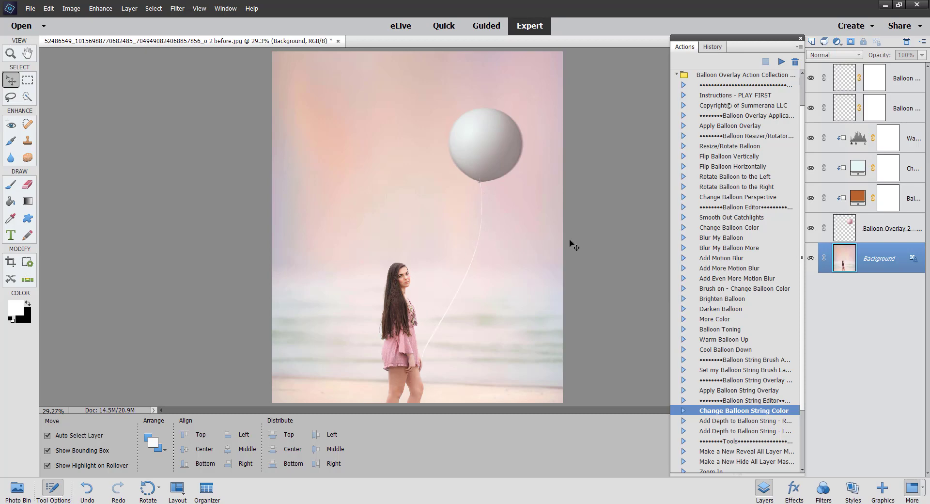
left_click(848, 230)
left_click(844, 257)
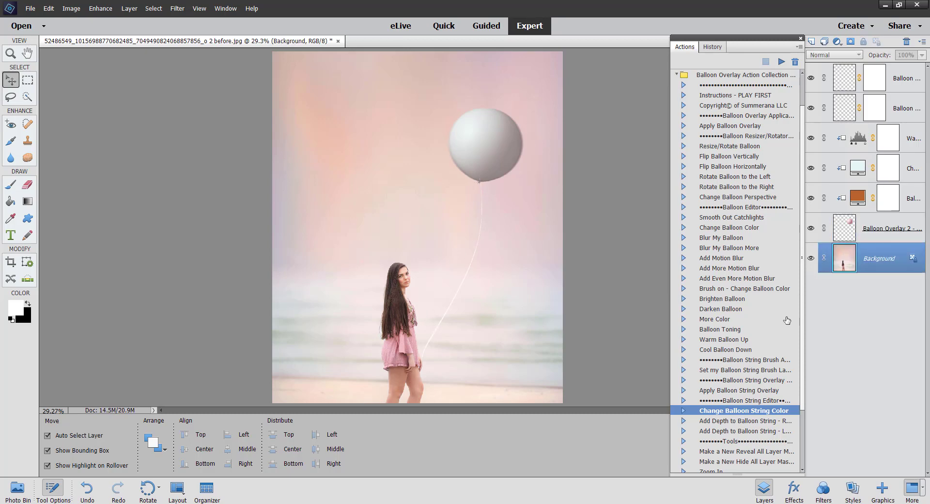